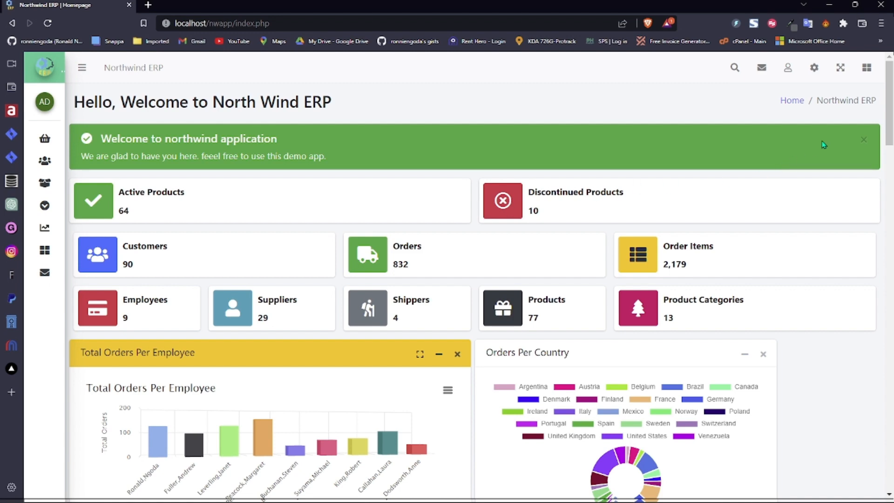
# - Open Dashboard Builder from the Advanced Features menu in a new tab and go to its widget docs
pyautogui.moveTo(890, 131); pyautogui.dragTo(890, 162)
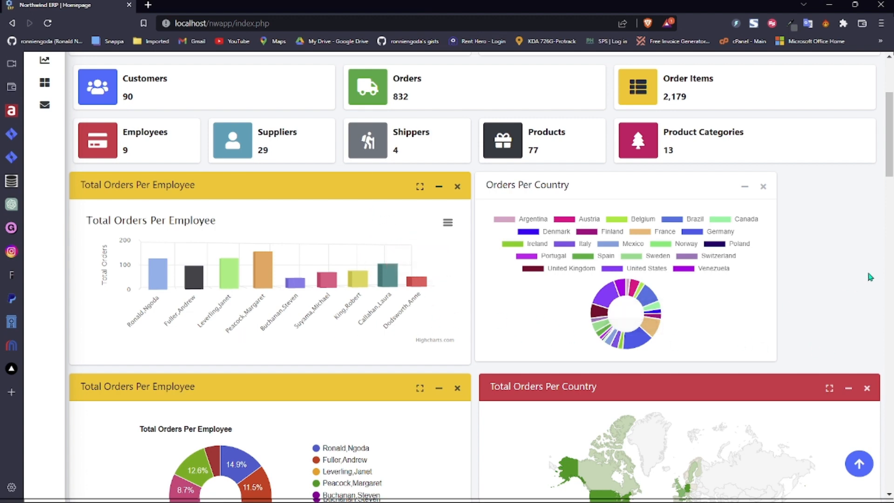
pyautogui.moveTo(889, 187); pyautogui.dragTo(890, 160)
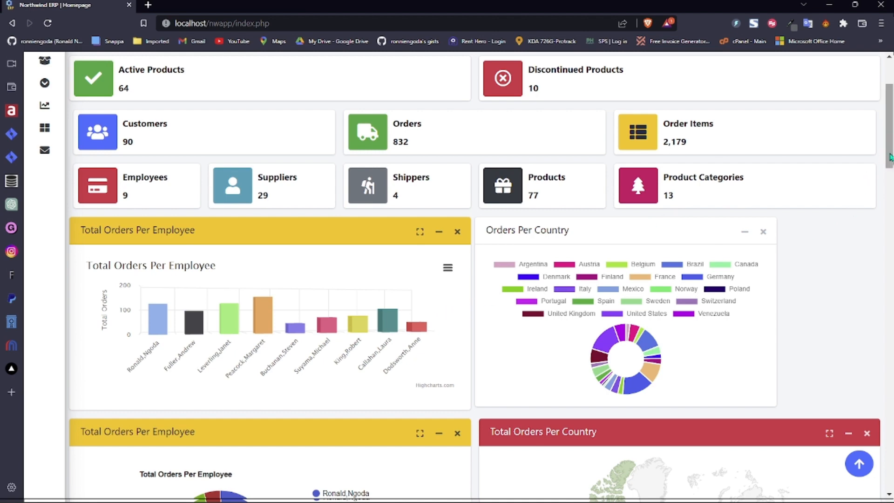
pyautogui.scroll(3, 887, 159)
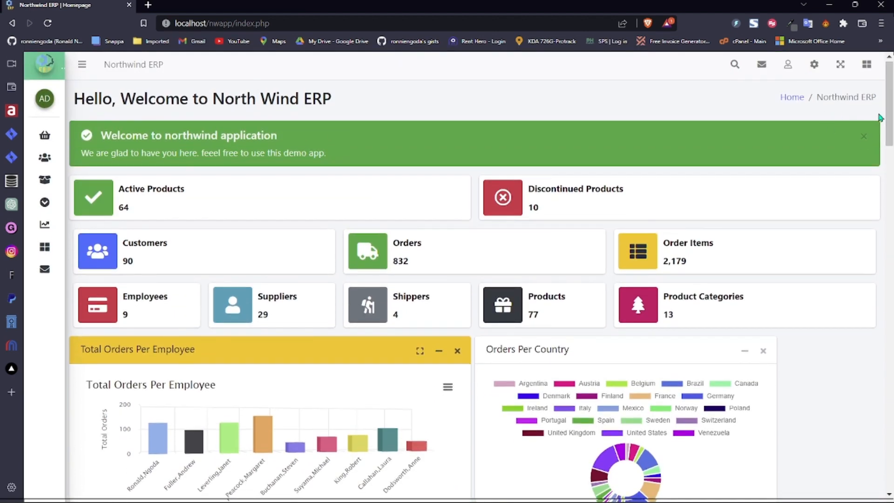
pyautogui.click(813, 67)
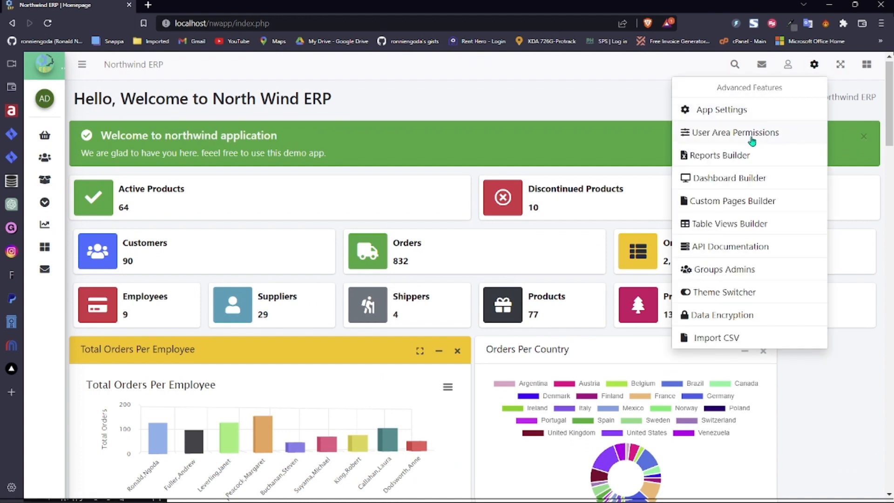
pyautogui.middleClick(726, 185)
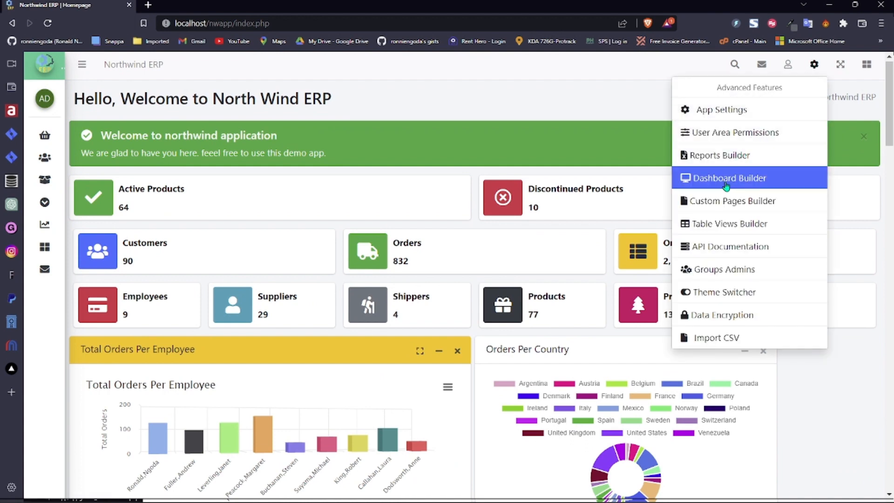
pyautogui.click(205, 5)
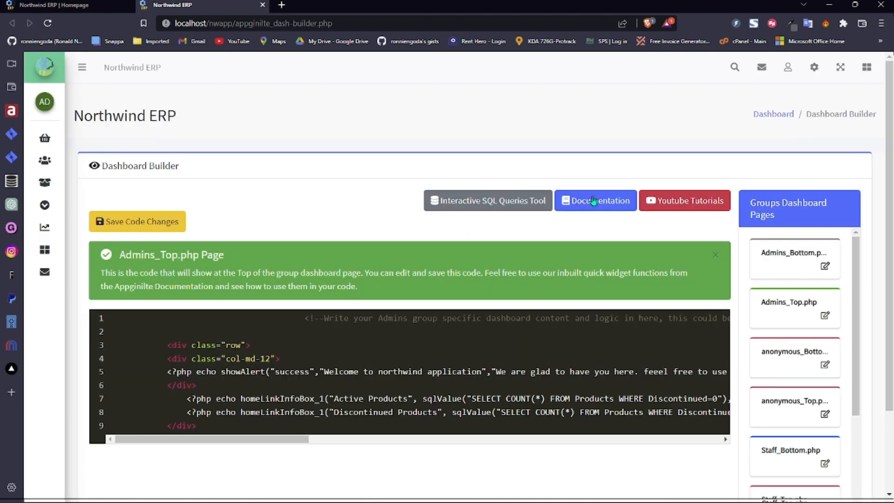
pyautogui.click(593, 201)
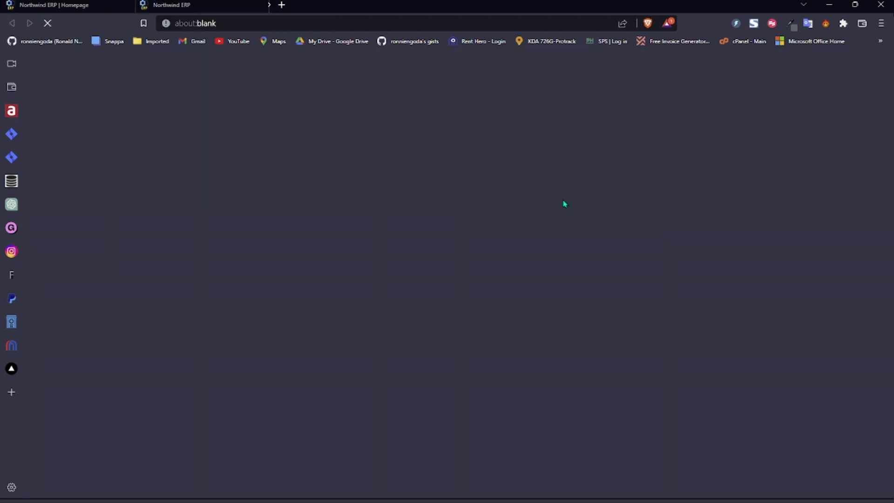
# - Open the Widget Functions documentation and jump to its Highcharts section
pyautogui.click(263, 6)
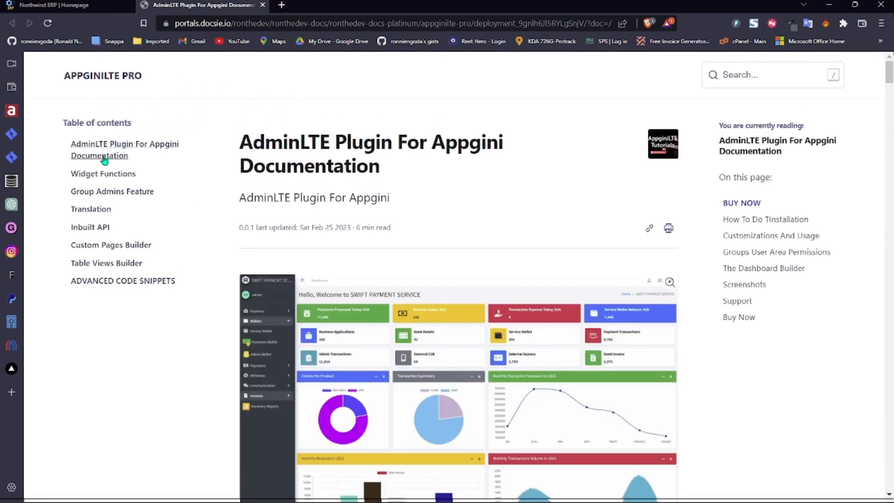
pyautogui.click(98, 175)
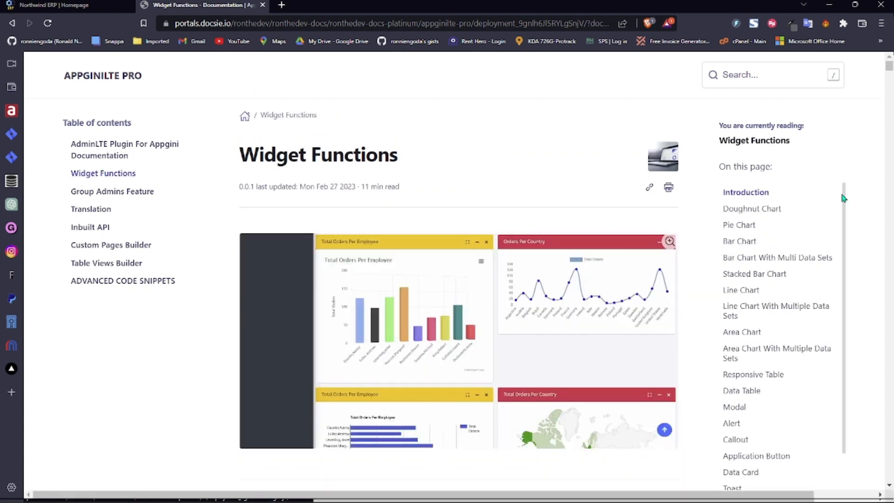
pyautogui.moveTo(890, 73); pyautogui.dragTo(889, 84)
pyautogui.scroll(-2, 844, 244)
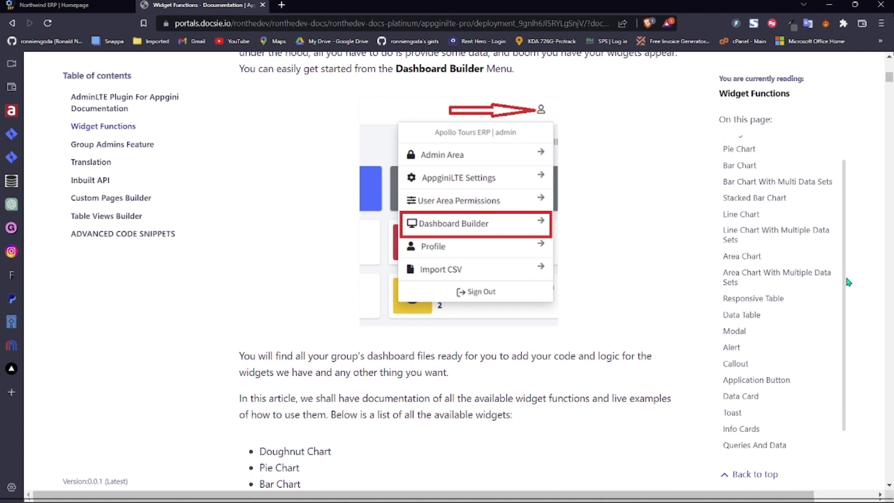
pyautogui.click(750, 448)
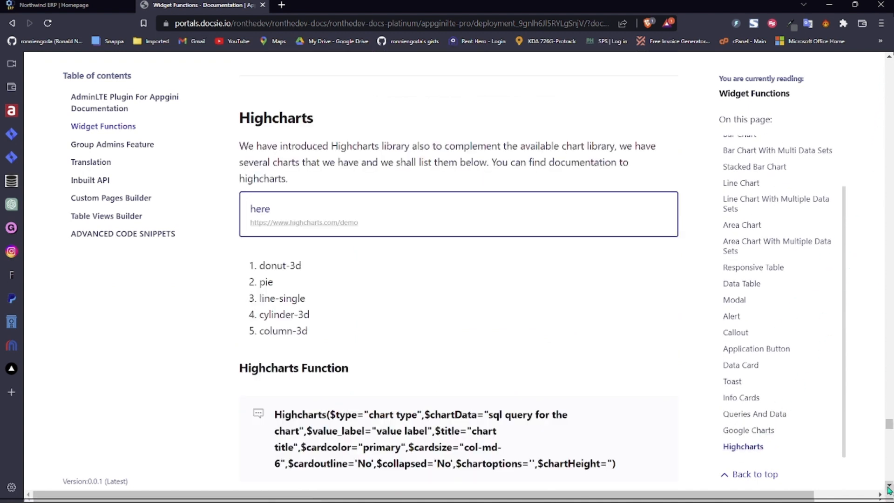
pyautogui.scroll(-2, 889, 487)
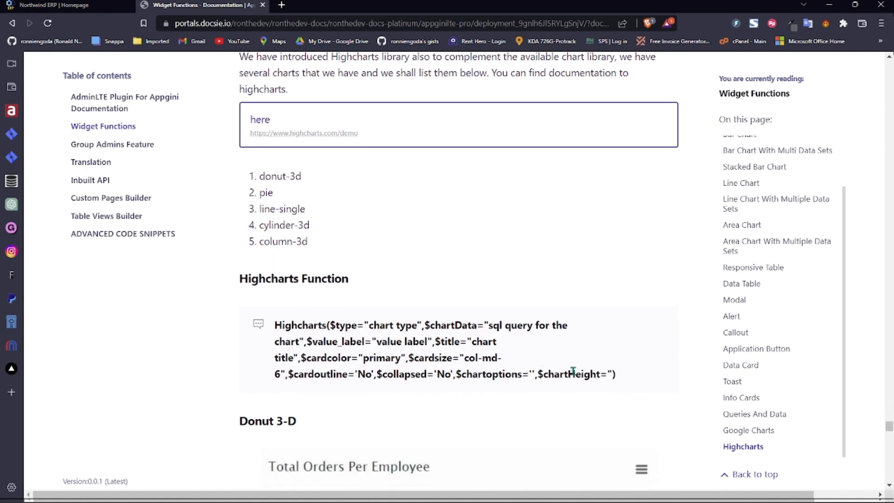
# - Examine the Highcharts $chartHeight and $chartoptions parameters
pyautogui.doubleClick(574, 373)
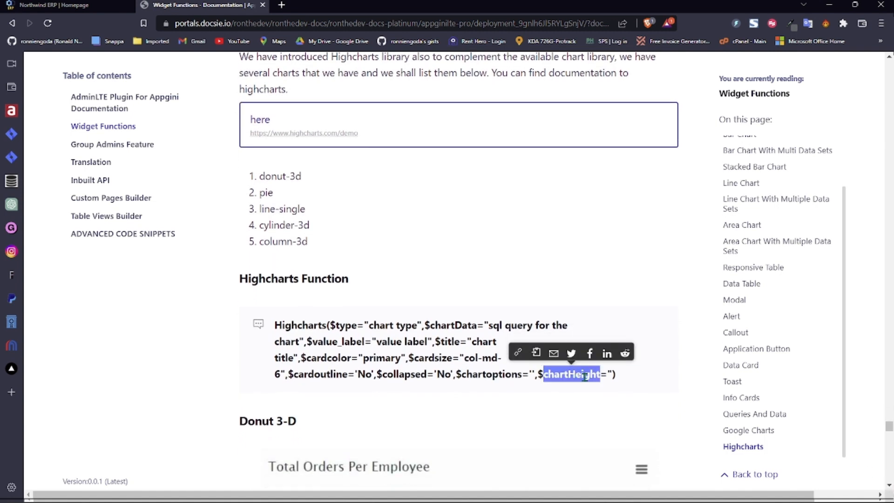
pyautogui.click(612, 373)
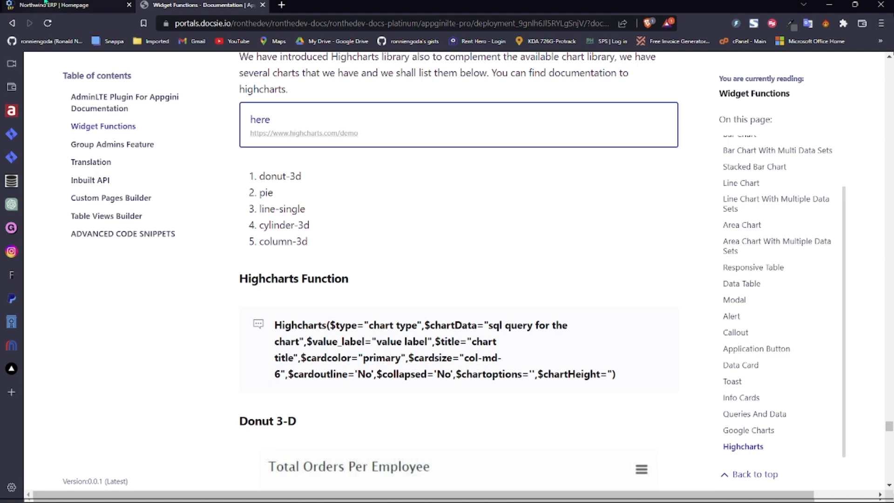
pyautogui.click(116, 5)
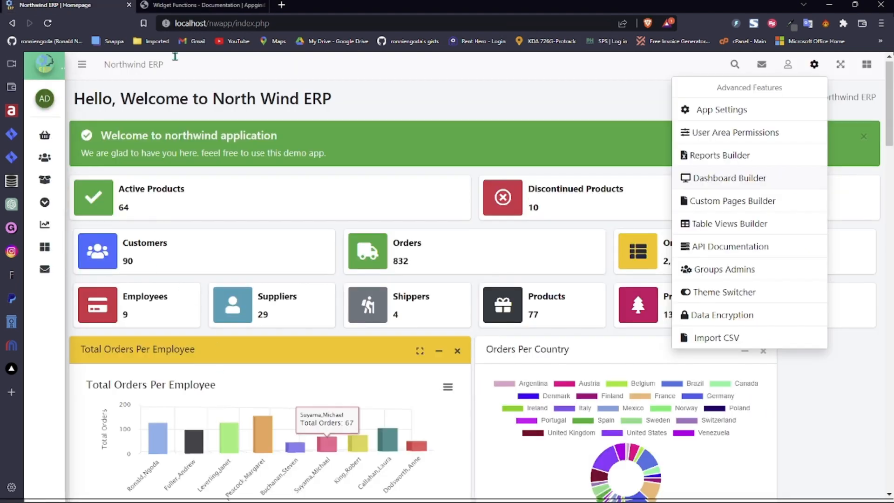
pyautogui.click(196, 5)
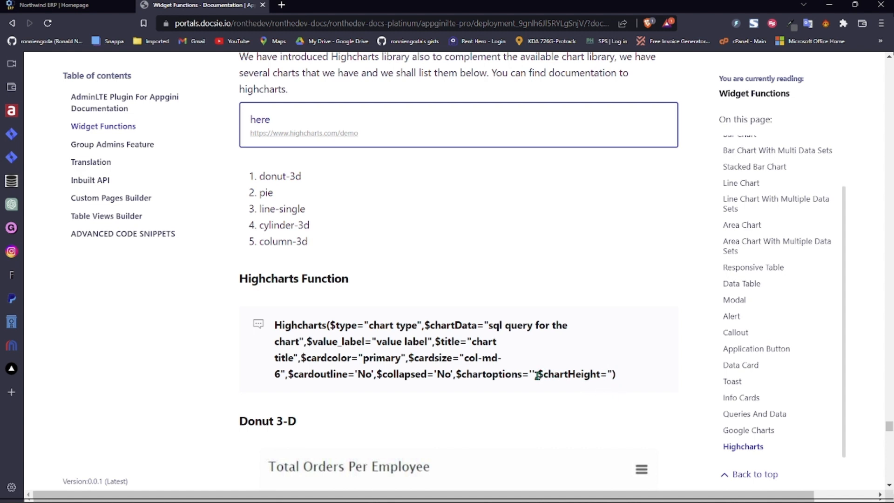
pyautogui.moveTo(535, 375); pyautogui.dragTo(607, 375)
pyautogui.moveTo(457, 375); pyautogui.dragTo(536, 378)
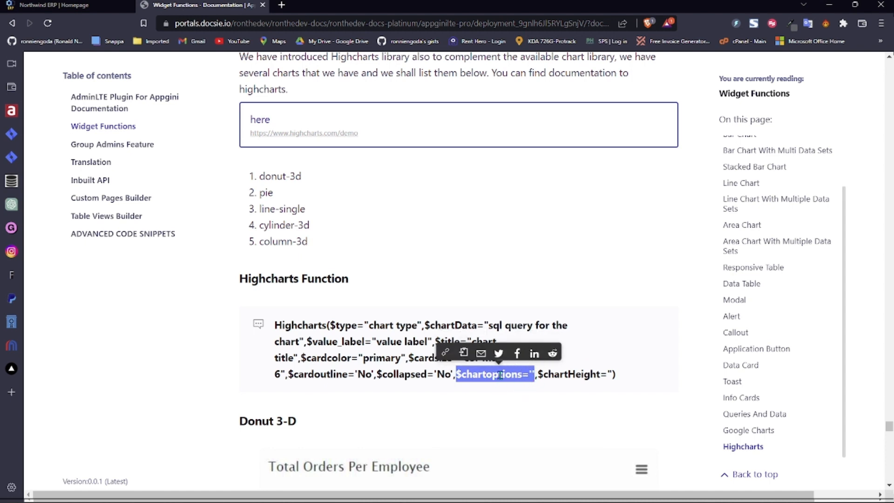
pyautogui.doubleClick(581, 374)
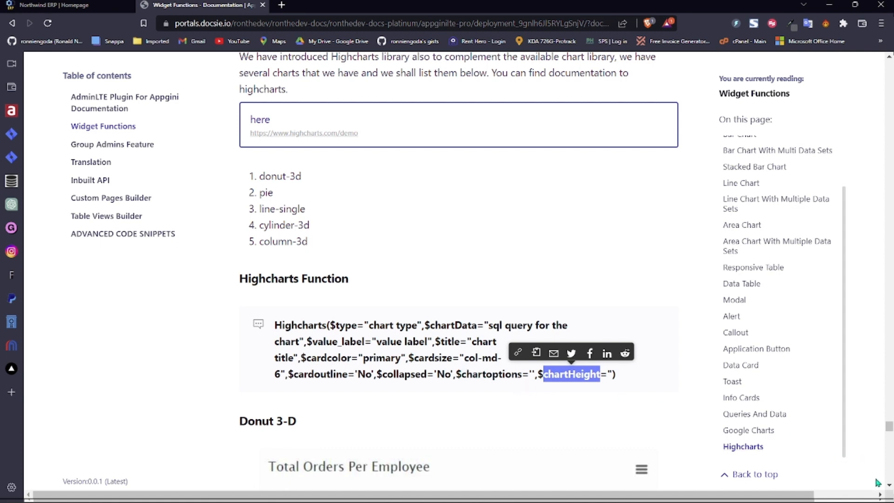
# - Read the Donut 3-D example code, then return to the Northwind ERP dashboard
pyautogui.click(889, 485)
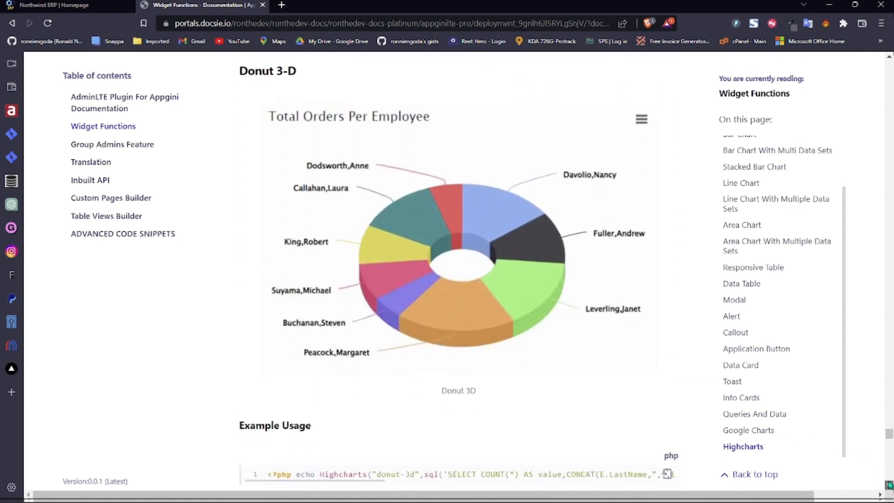
pyautogui.moveTo(325, 359); pyautogui.dragTo(671, 371)
pyautogui.click(382, 359)
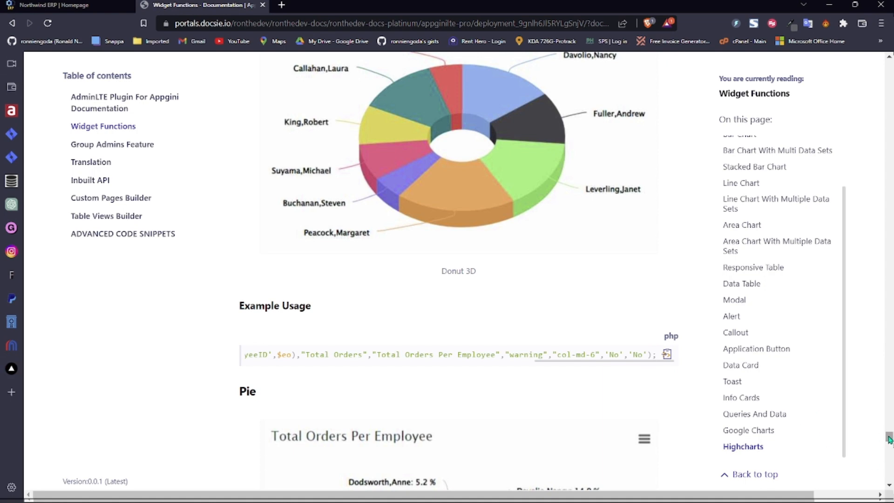
pyautogui.scroll(10, 579, 369)
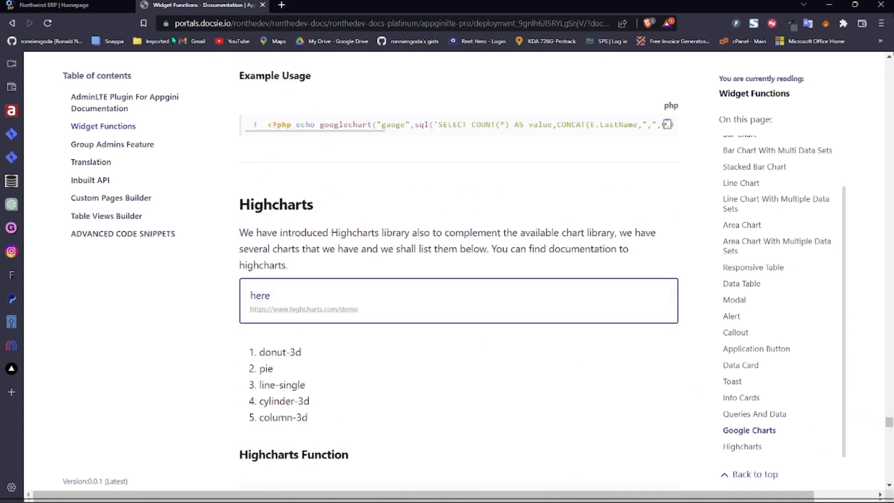
pyautogui.click(56, 5)
pyautogui.click(592, 88)
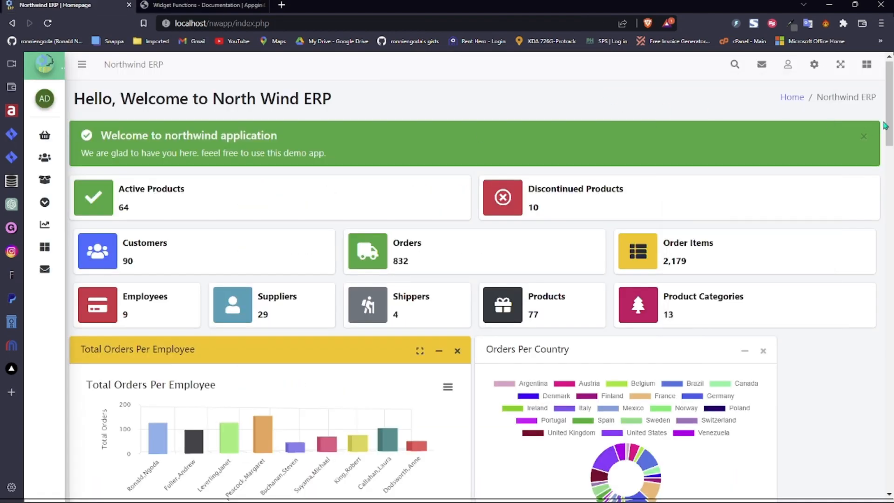
pyautogui.scroll(-5, 593, 88)
pyautogui.scroll(3, 465, 275)
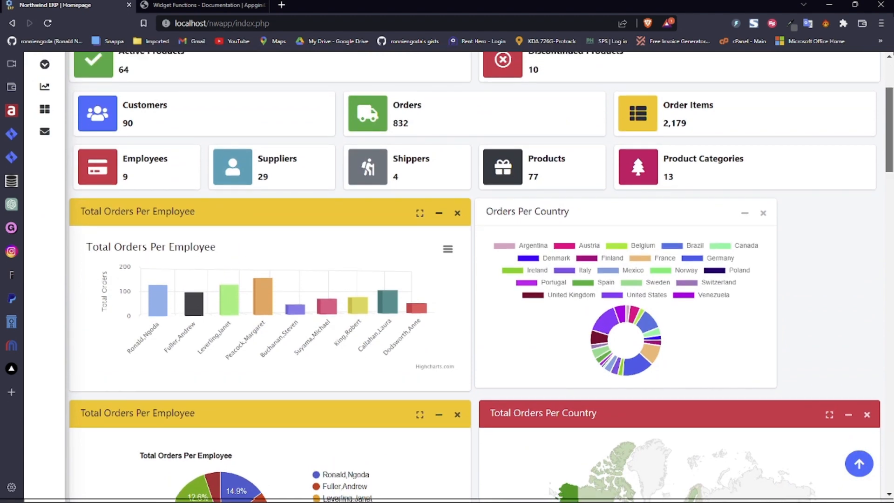
pyautogui.scroll(4, 732, 167)
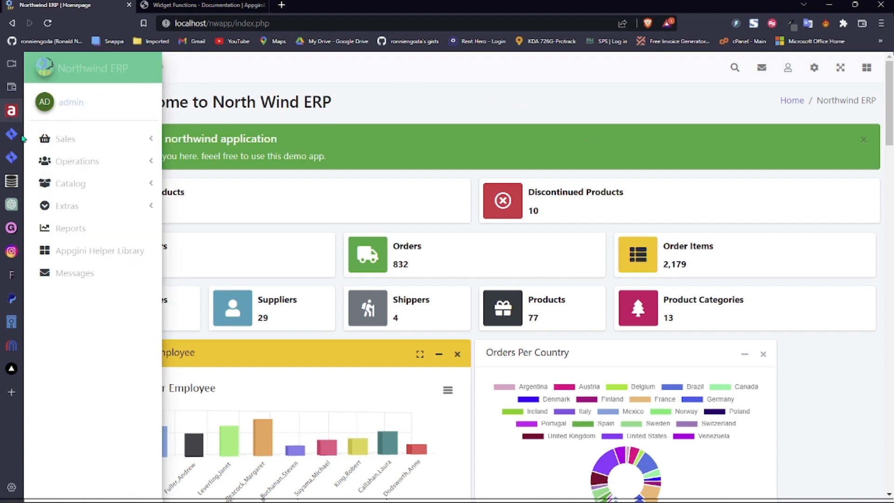
pyautogui.moveTo(46, 207)
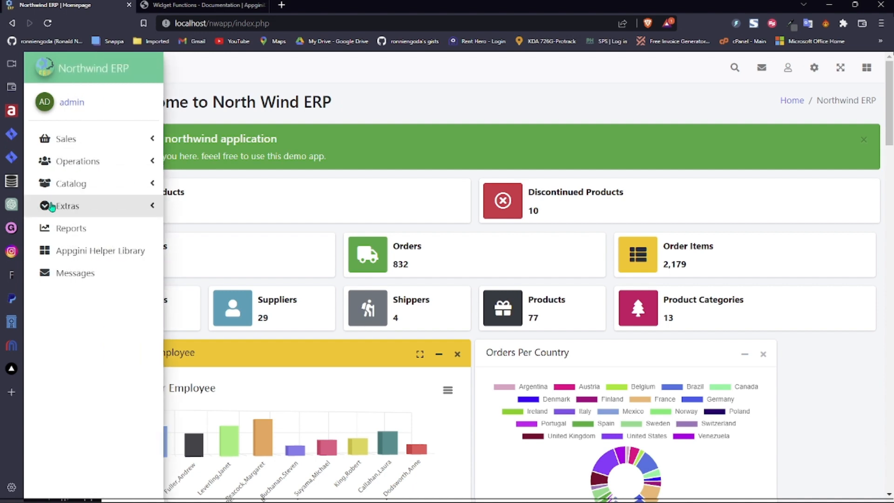
# - Preview the dashboard with Dark Mode on, then turn it off and close Customize Styles
pyautogui.click(866, 69)
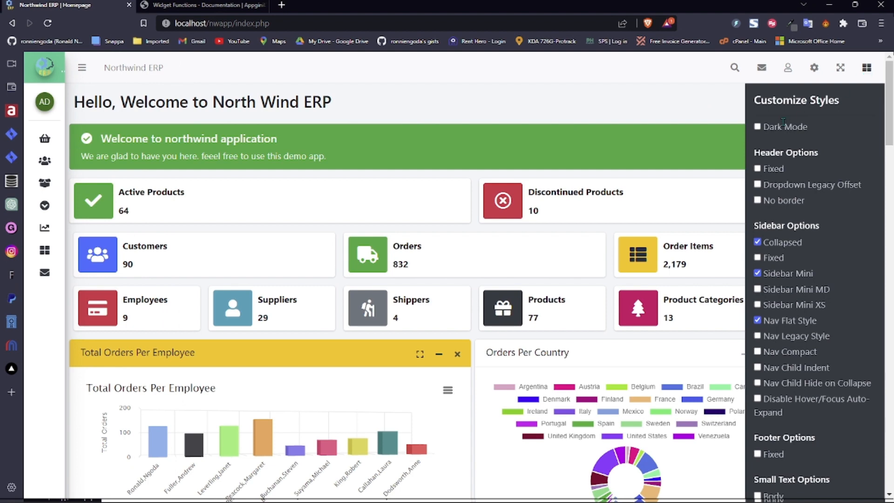
pyautogui.click(757, 126)
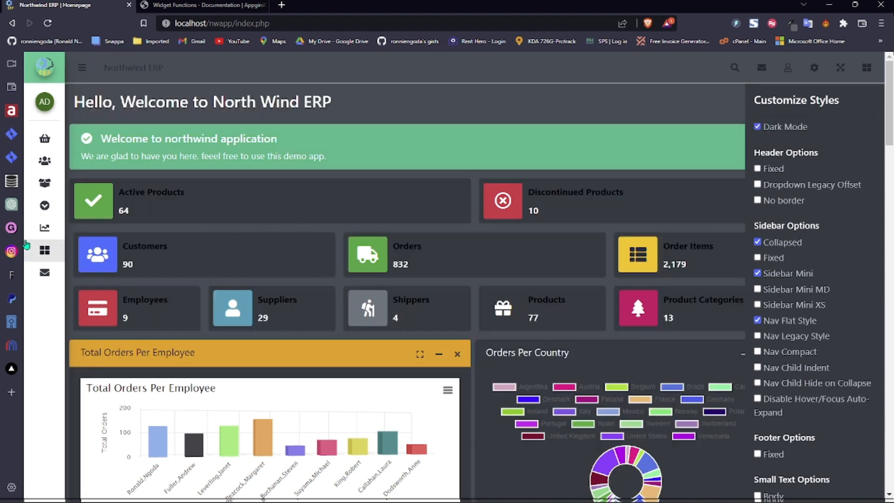
pyautogui.moveTo(58, 251)
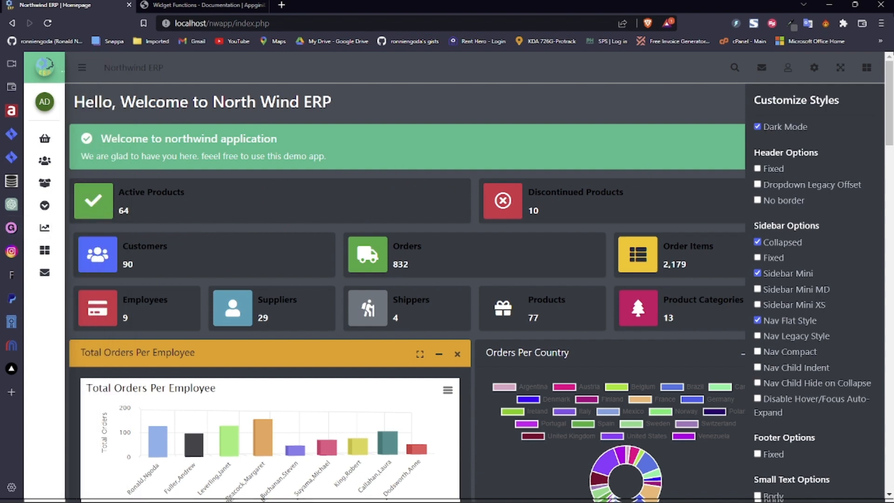
pyautogui.click(757, 127)
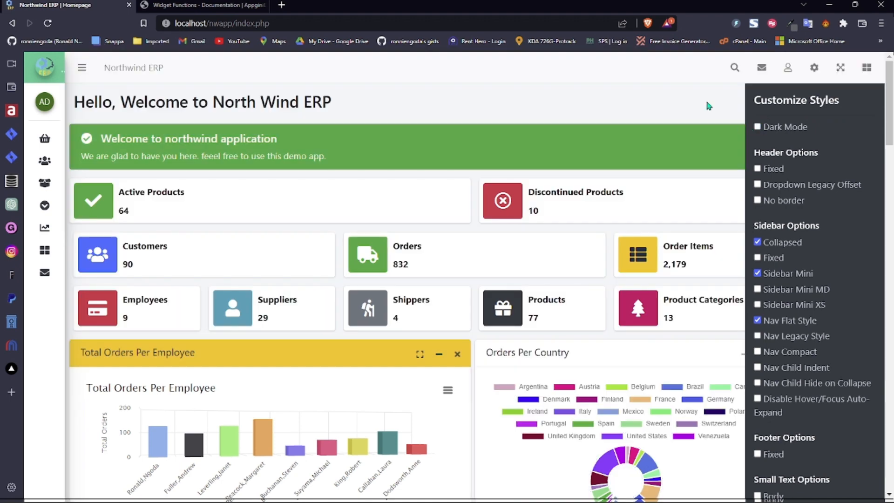
pyautogui.click(867, 70)
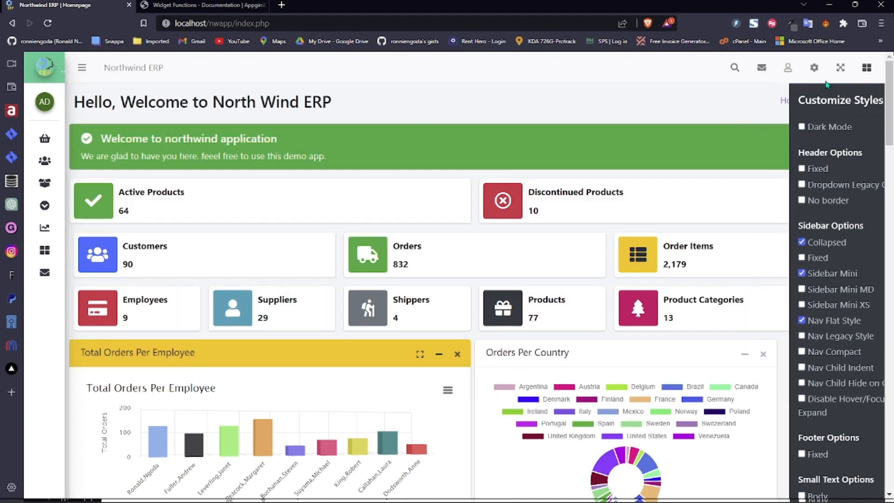
# - In Theme Switcher, set Dark Side-bar Variant to Primary, Light Side-bar Variant NONE, and save
pyautogui.click(814, 68)
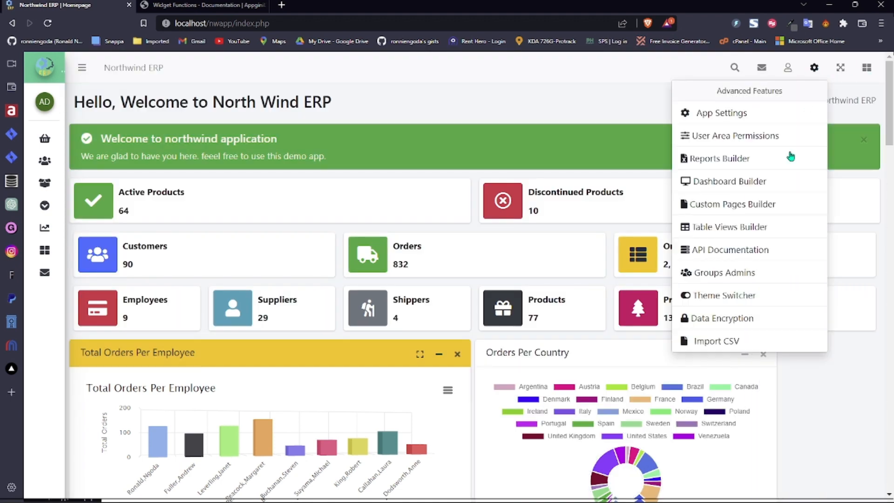
pyautogui.click(742, 296)
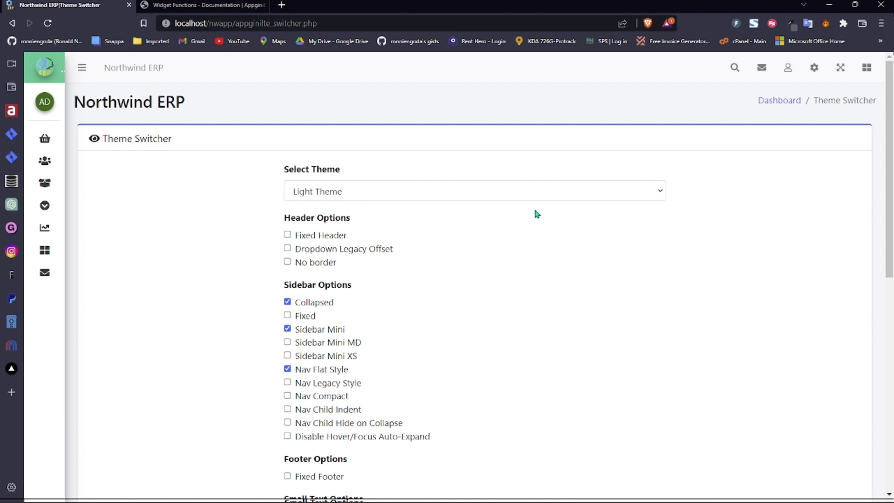
pyautogui.scroll(-9, 889, 209)
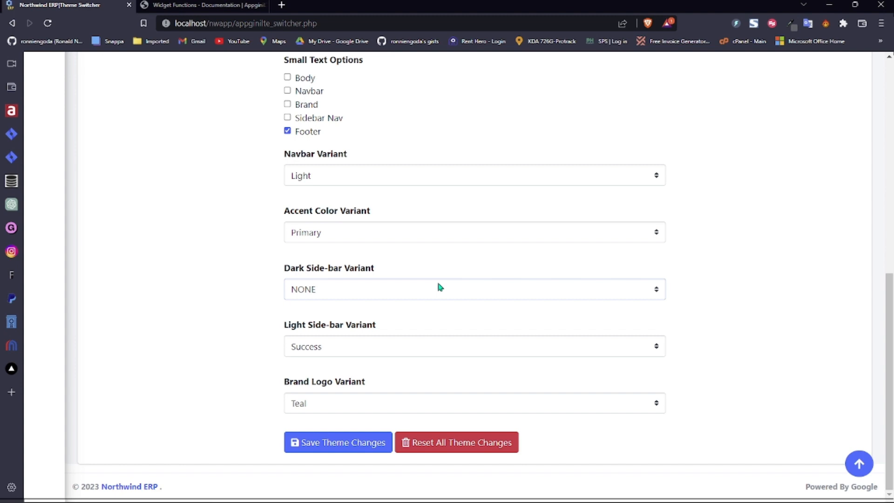
pyautogui.click(357, 71)
pyautogui.click(328, 445)
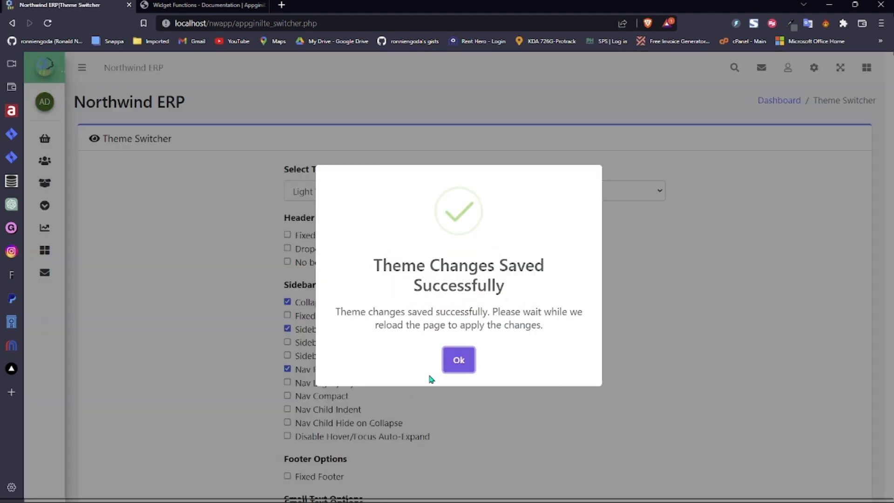
# - Dismiss the success dialog and expand the dark sidebar's Sales, Operations, Catalog and Extras groups
pyautogui.click(452, 366)
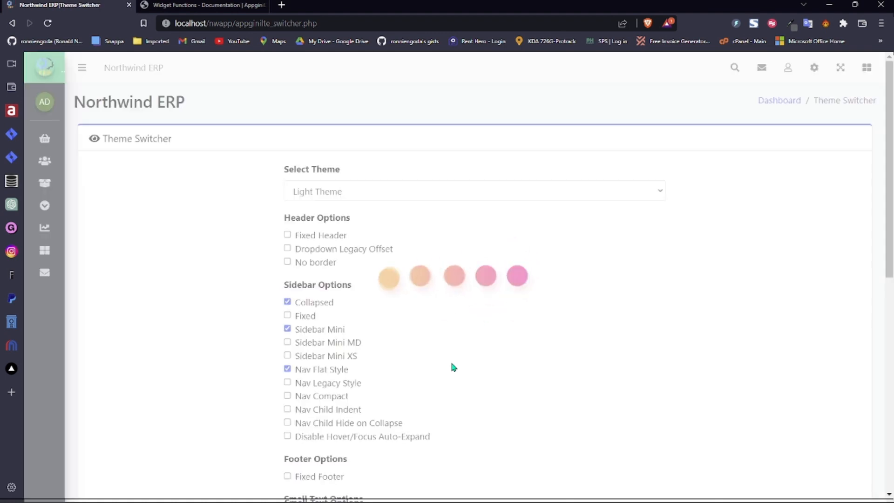
pyautogui.moveTo(44, 205)
pyautogui.click(140, 142)
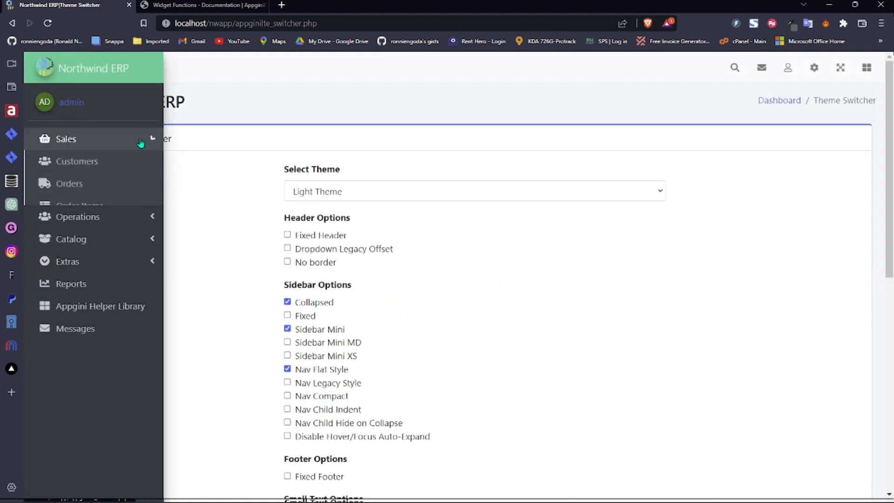
pyautogui.click(138, 163)
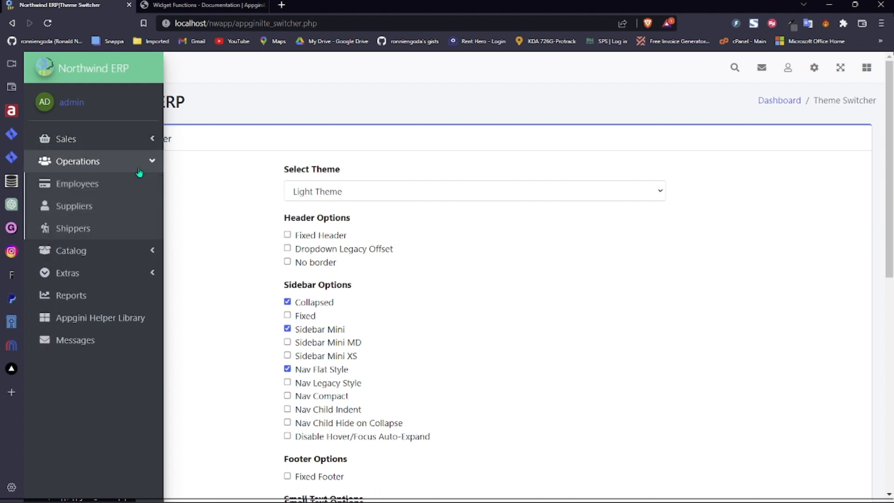
pyautogui.click(135, 183)
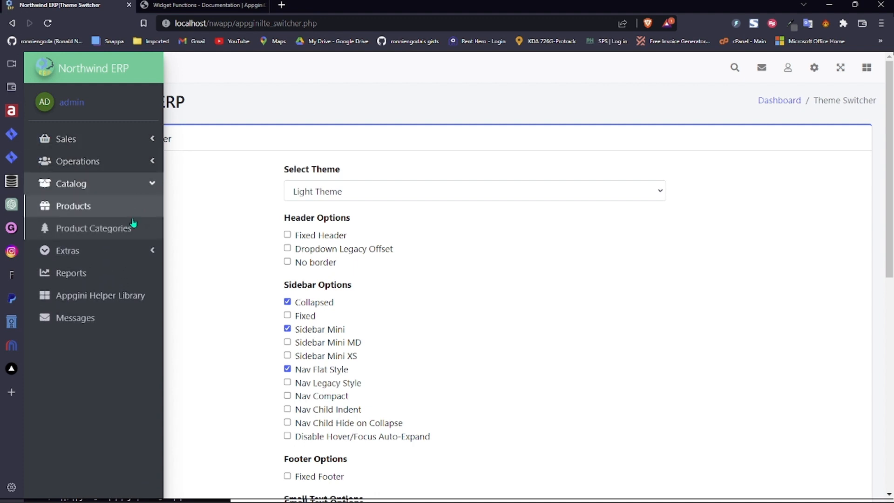
pyautogui.click(129, 252)
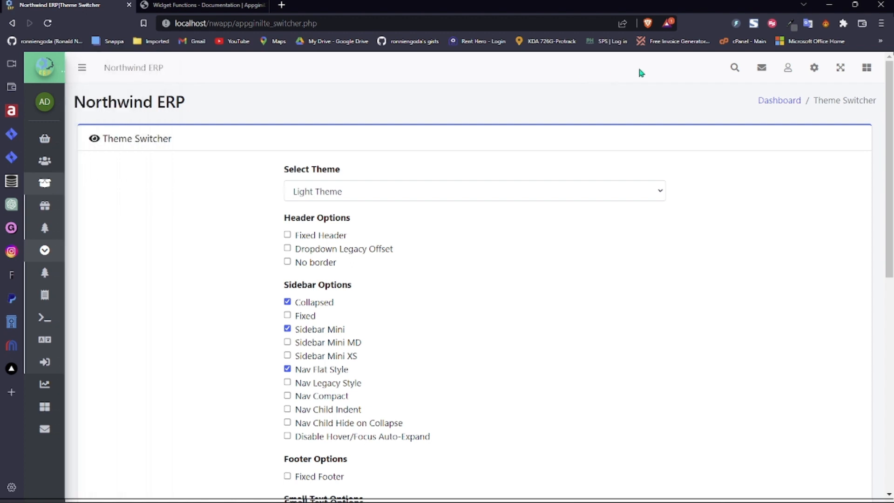
pyautogui.click(814, 69)
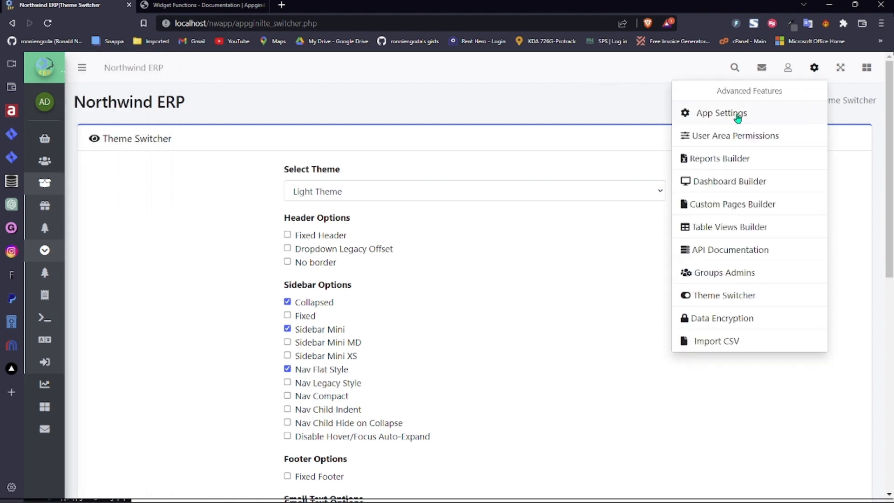
# - Set Navbar Variant to Orange in Theme Switcher, save, and confirm the success message
pyautogui.click(745, 296)
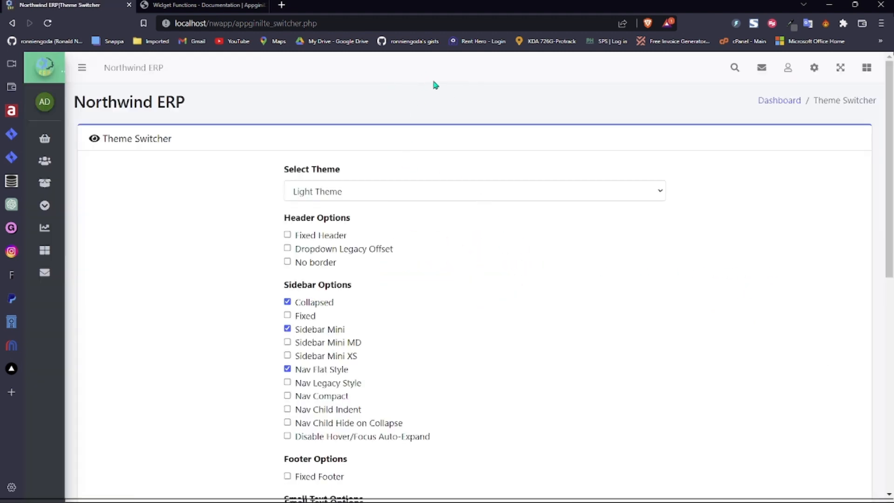
pyautogui.moveTo(889, 184); pyautogui.dragTo(890, 387)
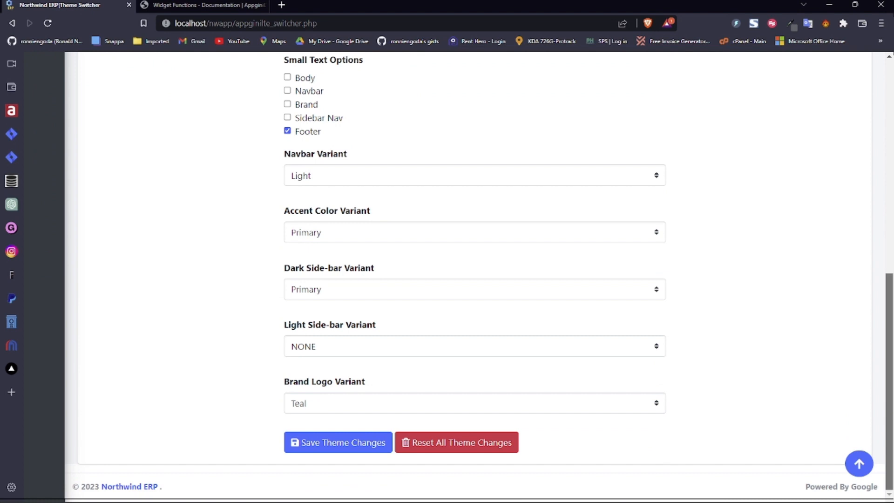
pyautogui.scroll(4, 502, 355)
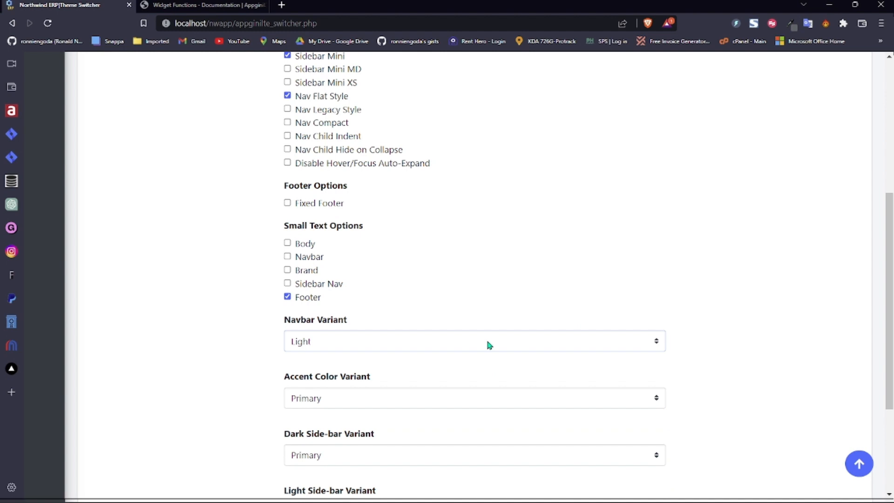
pyautogui.click(483, 317)
pyautogui.moveTo(885, 277); pyautogui.dragTo(884, 356)
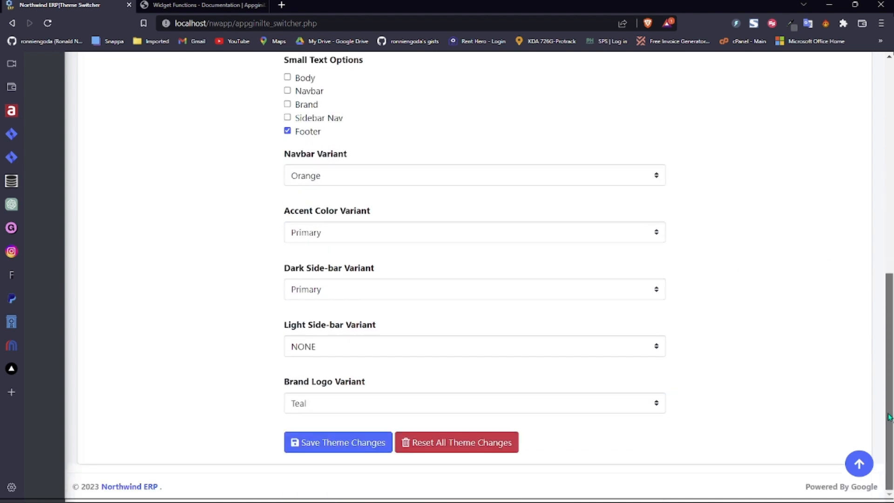
pyautogui.click(348, 443)
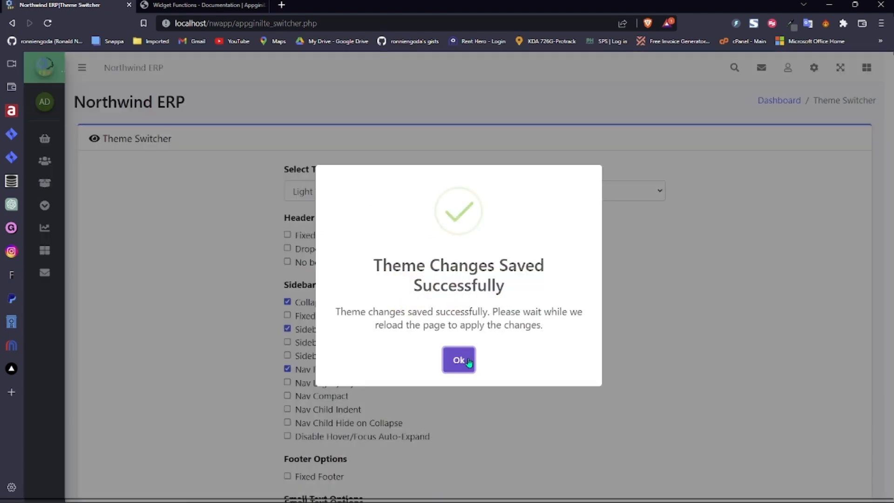
pyautogui.click(448, 361)
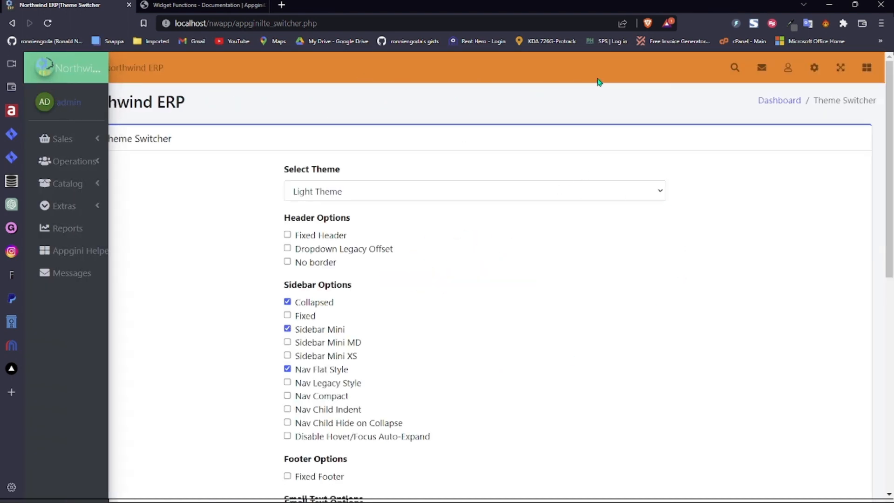
# - Set Navbar Variant to Light and Light Side-bar Variant to Primary, then save the theme
pyautogui.click(815, 69)
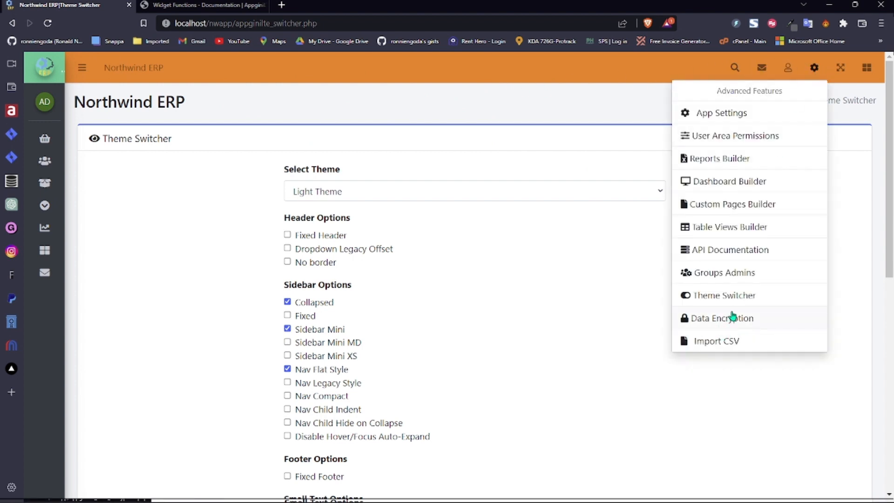
pyautogui.click(736, 301)
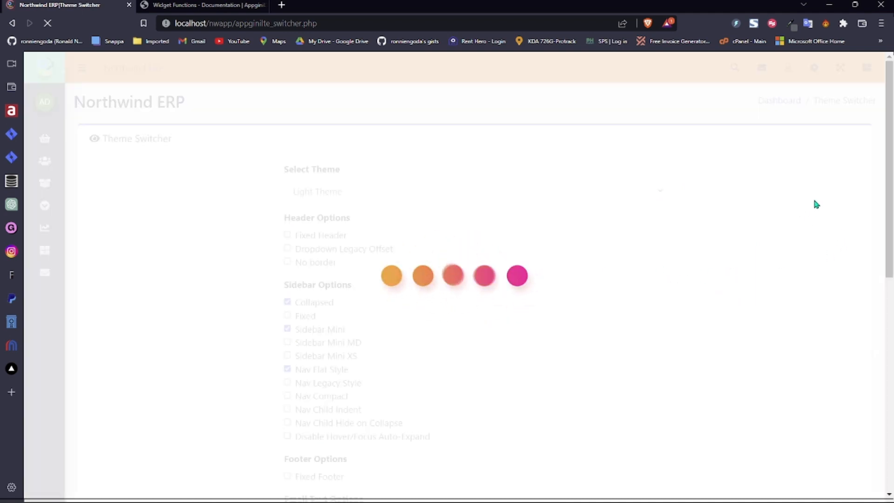
pyautogui.moveTo(887, 181); pyautogui.dragTo(846, 420)
pyautogui.click(355, 184)
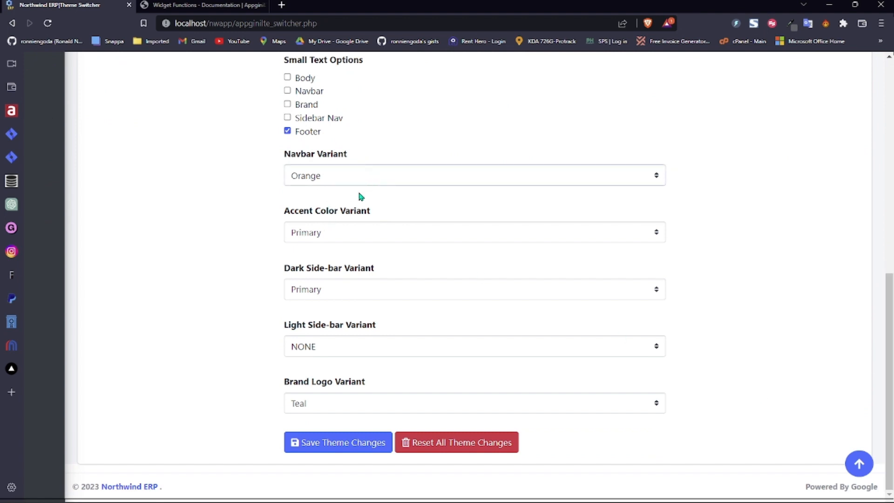
pyautogui.click(328, 385)
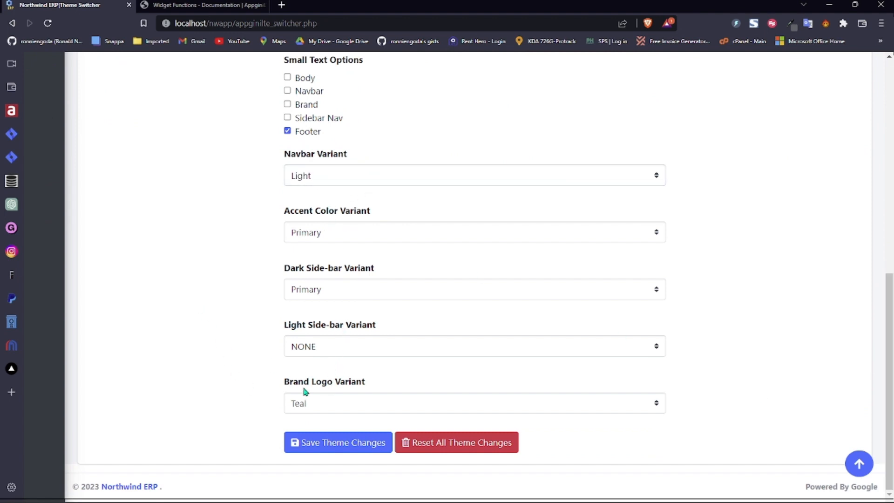
pyautogui.click(325, 345)
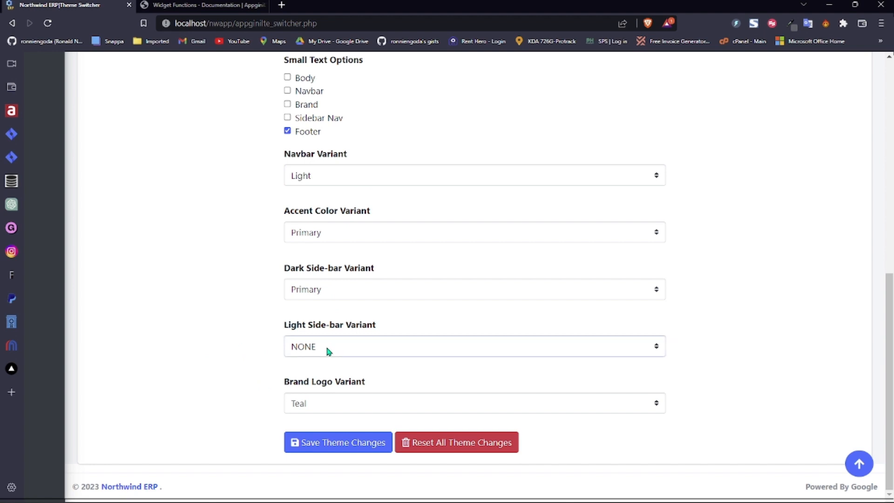
pyautogui.click(328, 127)
pyautogui.click(330, 446)
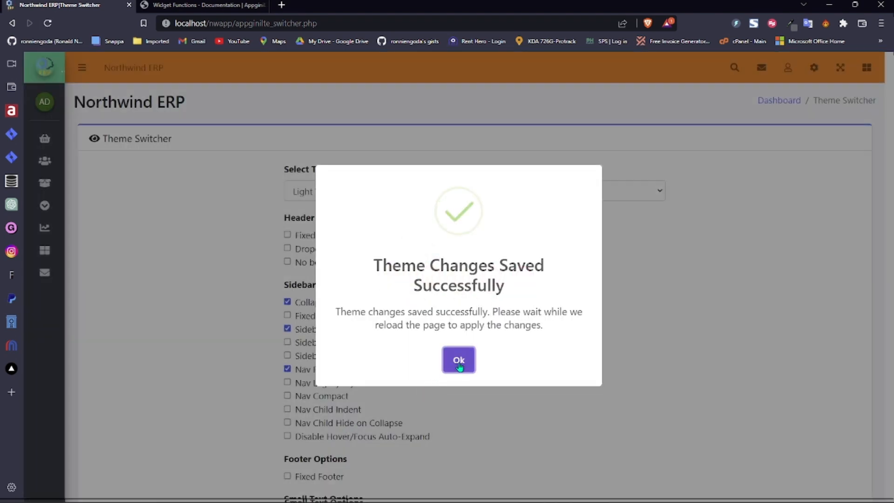
pyautogui.click(459, 365)
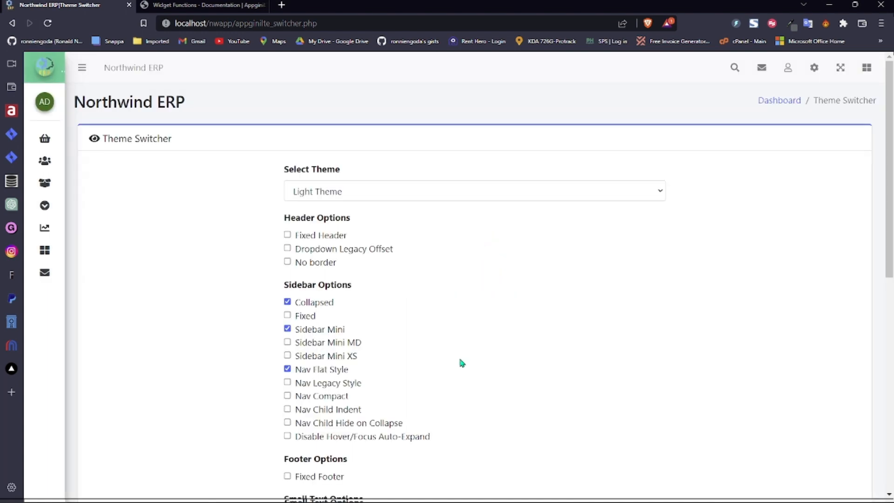
# - Go back to the dashboard and open App Settings from the gear menu
pyautogui.click(784, 108)
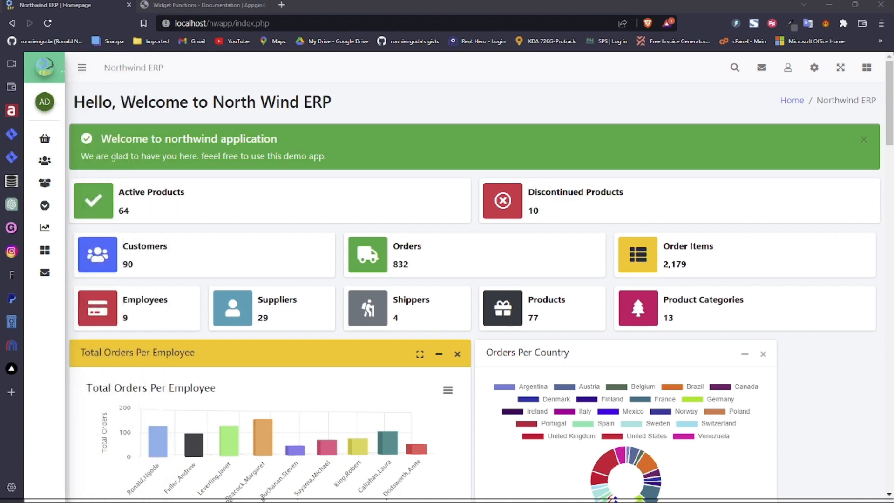
pyautogui.click(814, 68)
pyautogui.click(724, 114)
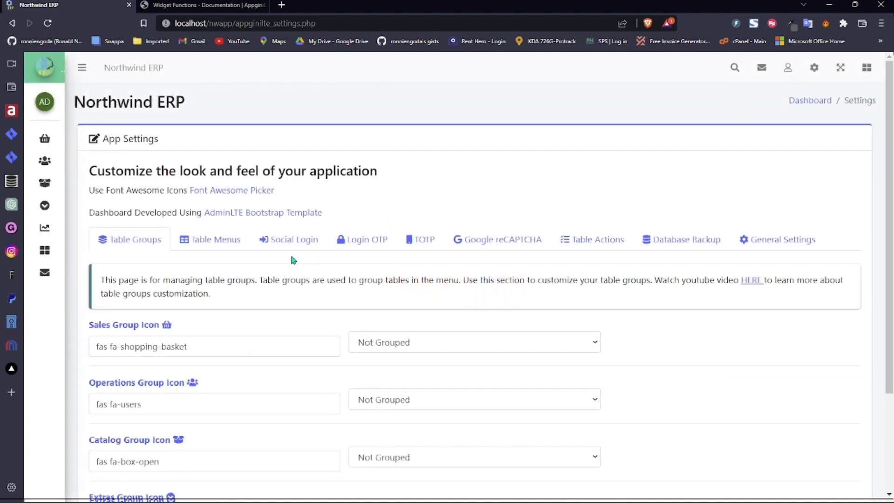
# - On the Table Menus tab, enter * for Customers' Hide In Nav Menu and Hide In Home Page
pyautogui.click(215, 246)
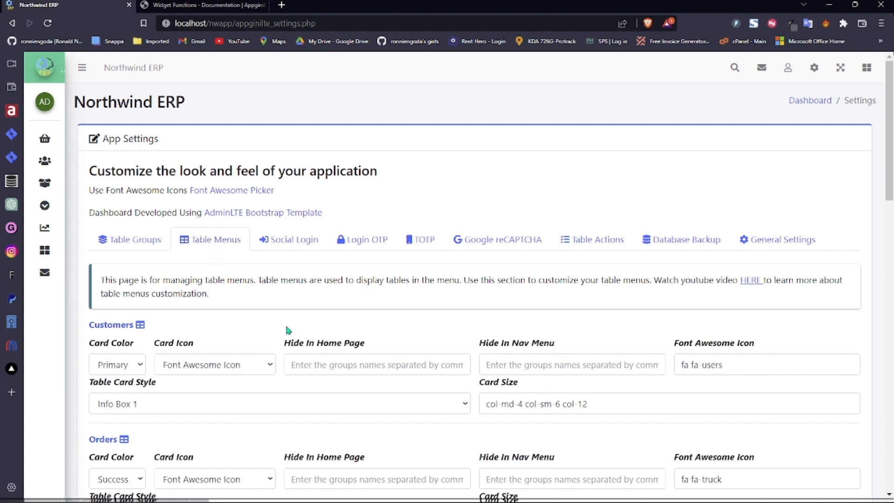
pyautogui.click(537, 362)
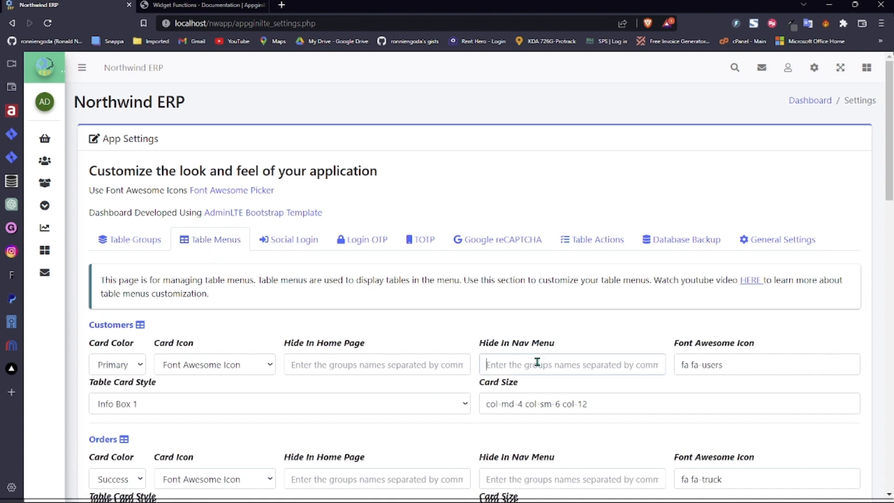
pyautogui.write('*')
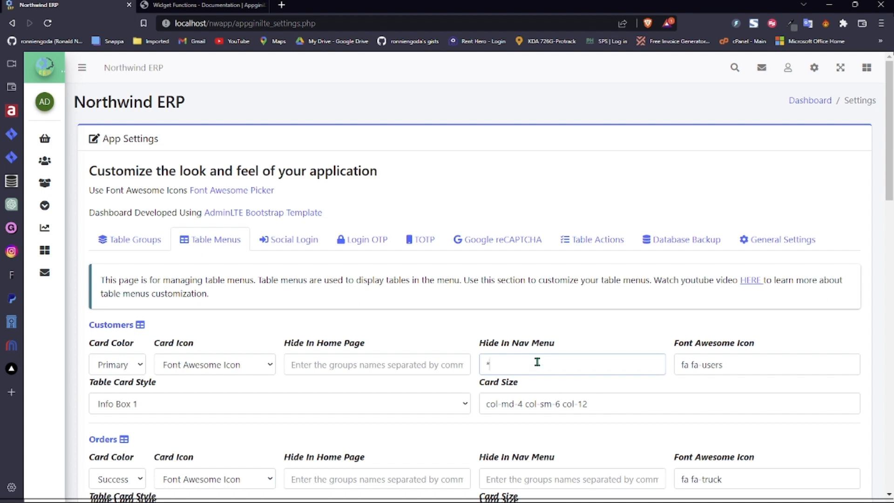
pyautogui.click(380, 361)
pyautogui.write('*')
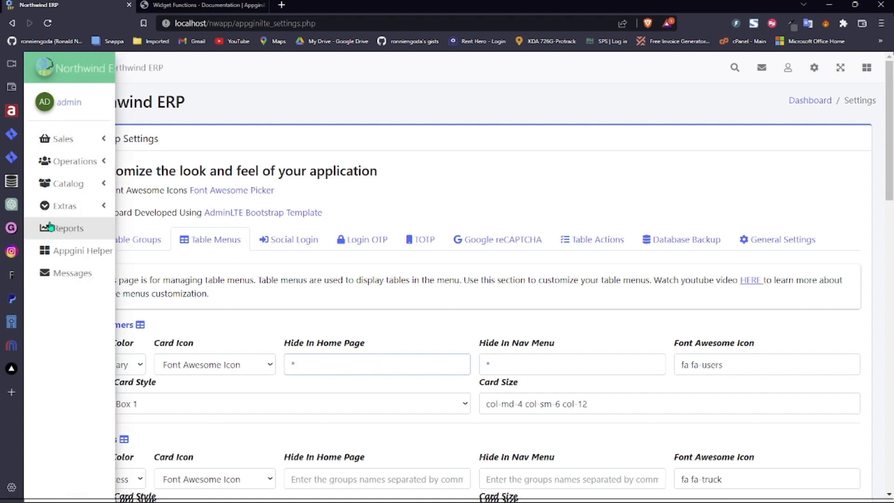
pyautogui.click(535, 365)
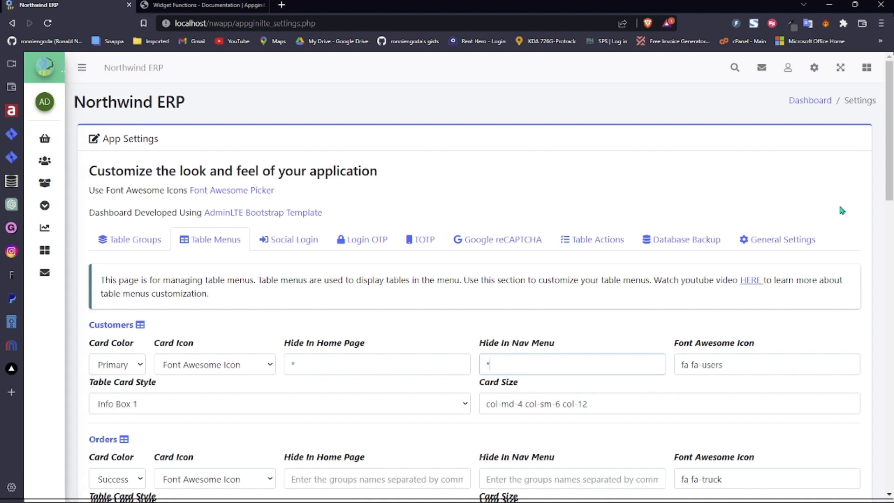
# - Check the Customers * hiding values, then scroll back to the top of the page
pyautogui.scroll(-3, 842, 208)
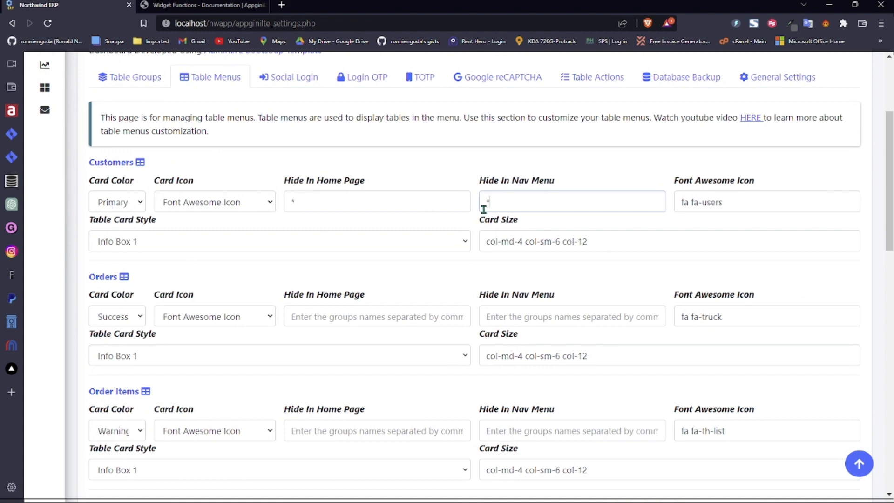
pyautogui.click(311, 201)
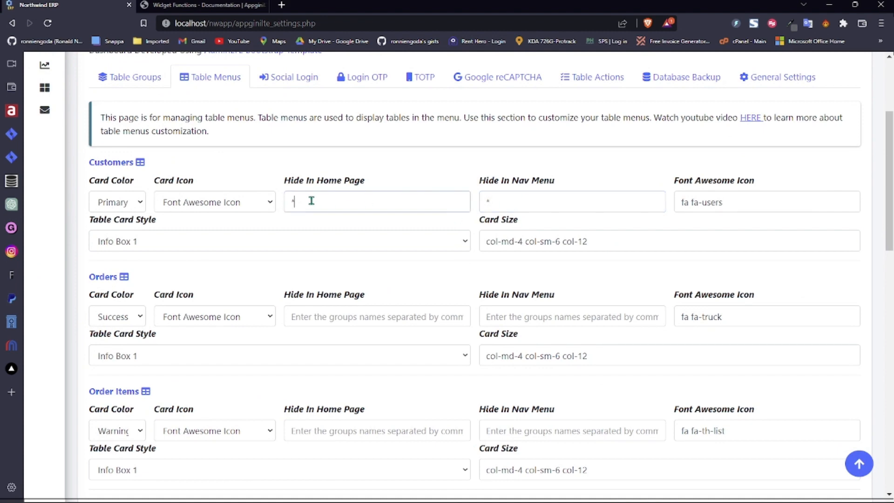
pyautogui.click(495, 195)
pyautogui.click(375, 202)
pyautogui.click(502, 195)
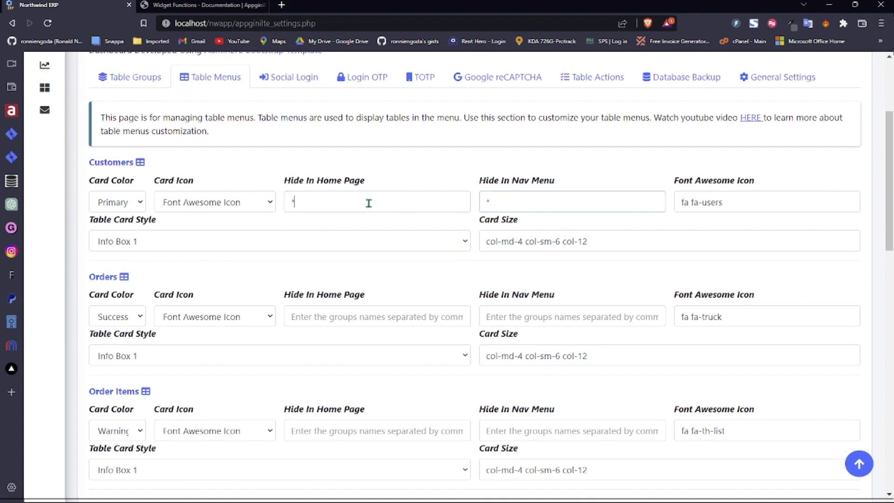
pyautogui.click(532, 204)
pyautogui.click(393, 208)
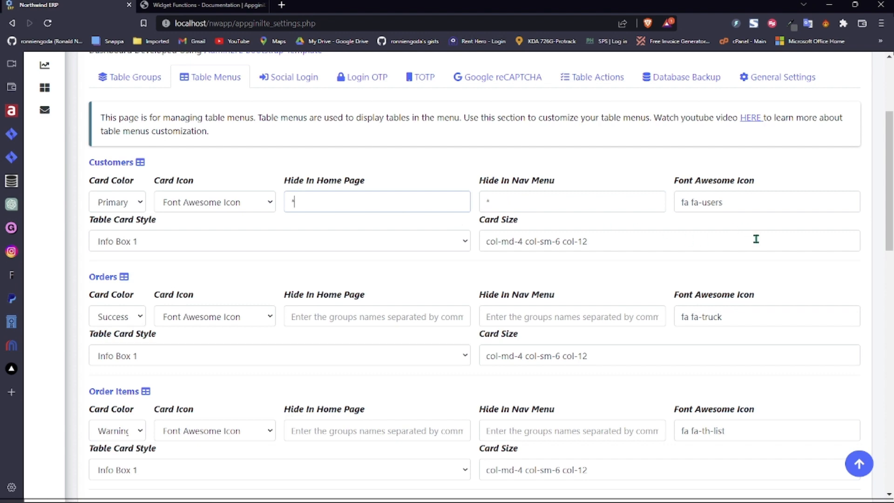
pyautogui.moveTo(888, 228); pyautogui.dragTo(884, 168)
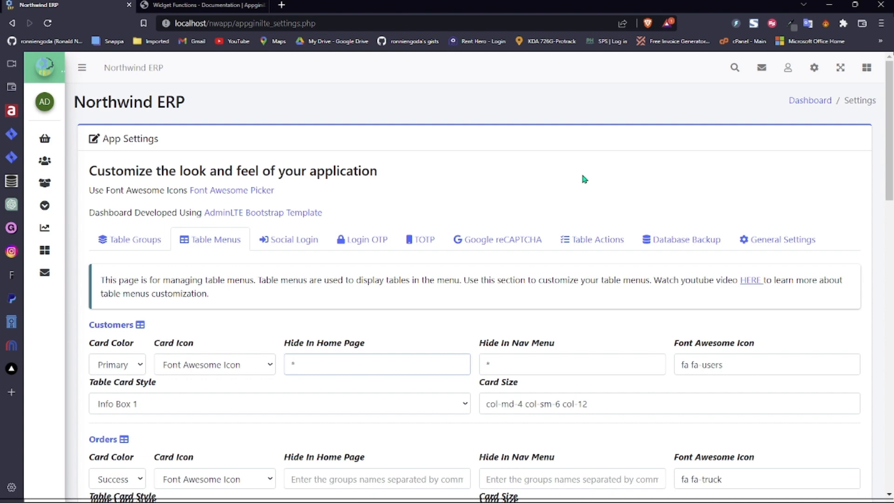
# - Review the Social Login tab's Google, Microsoft, Twitter Auth and Custom Login Methods sections
pyautogui.click(286, 243)
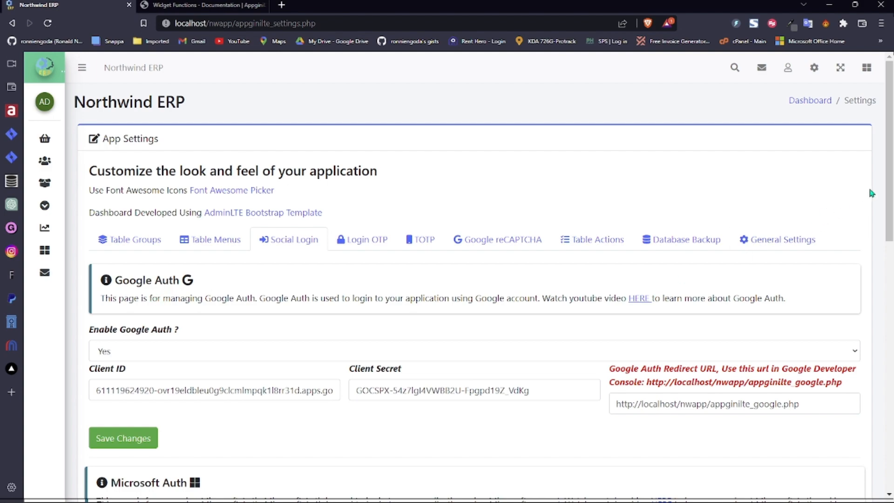
pyautogui.moveTo(889, 181); pyautogui.dragTo(864, 442)
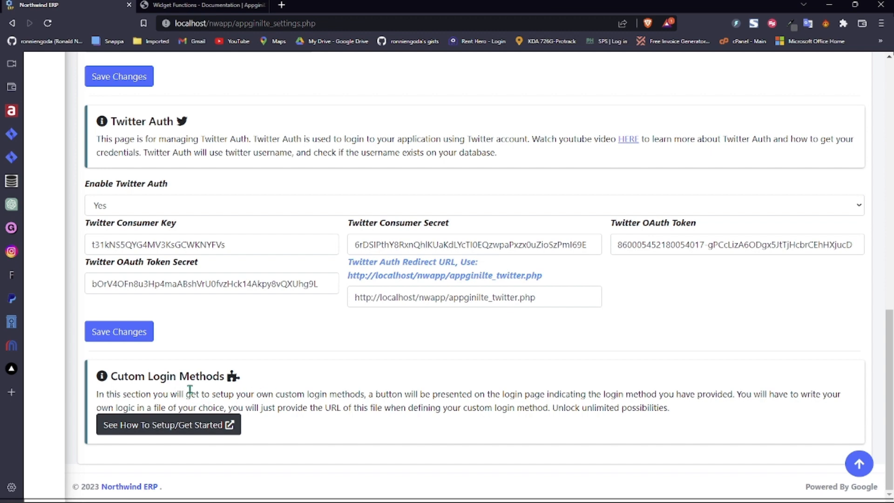
pyautogui.moveTo(888, 398); pyautogui.dragTo(887, 300)
pyautogui.scroll(-3, 350, 294)
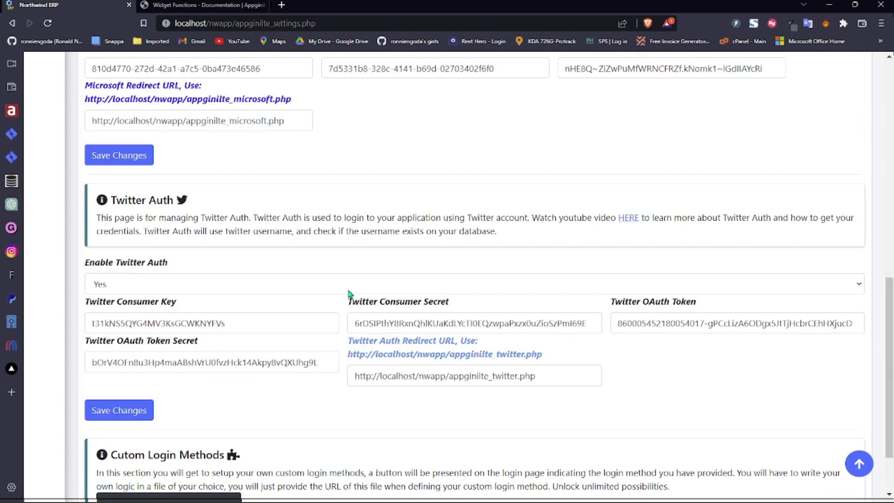
pyautogui.moveTo(888, 358); pyautogui.dragTo(888, 248)
pyautogui.scroll(5, 856, 157)
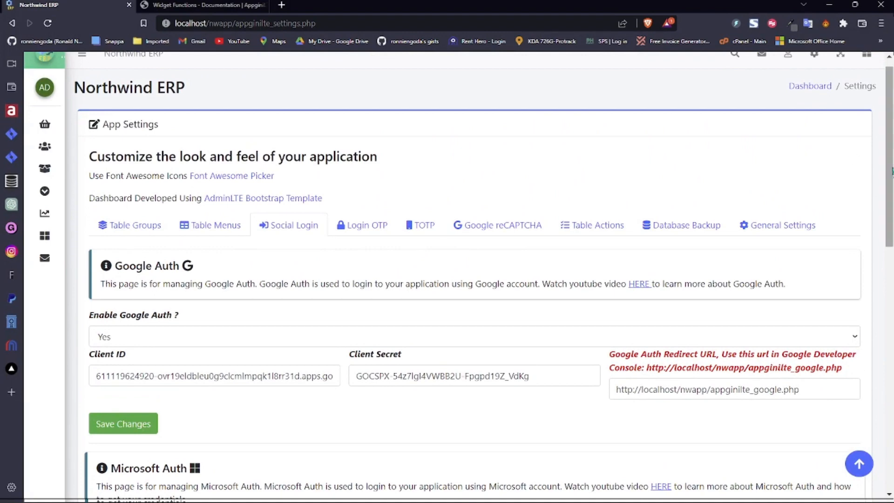
pyautogui.scroll(1, 859, 309)
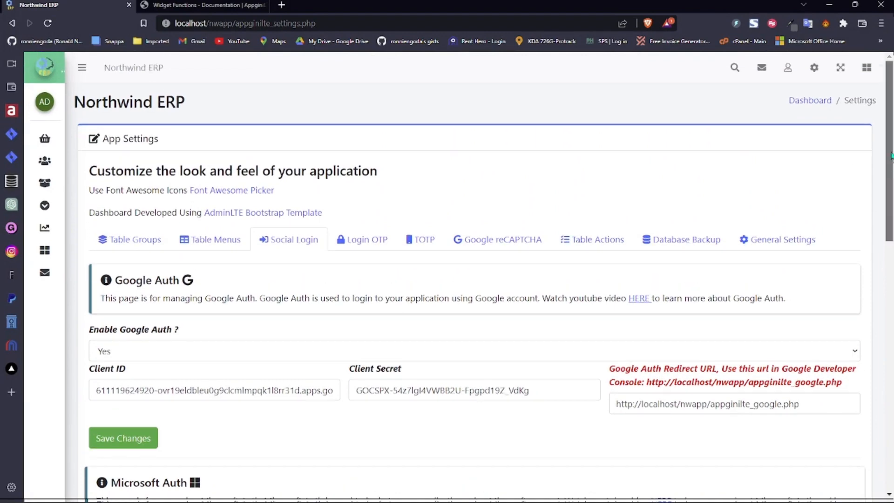
# - Log out of Northwind ERP and choose 'Sign in using Microsoft' on the login page
pyautogui.click(788, 70)
pyautogui.click(728, 155)
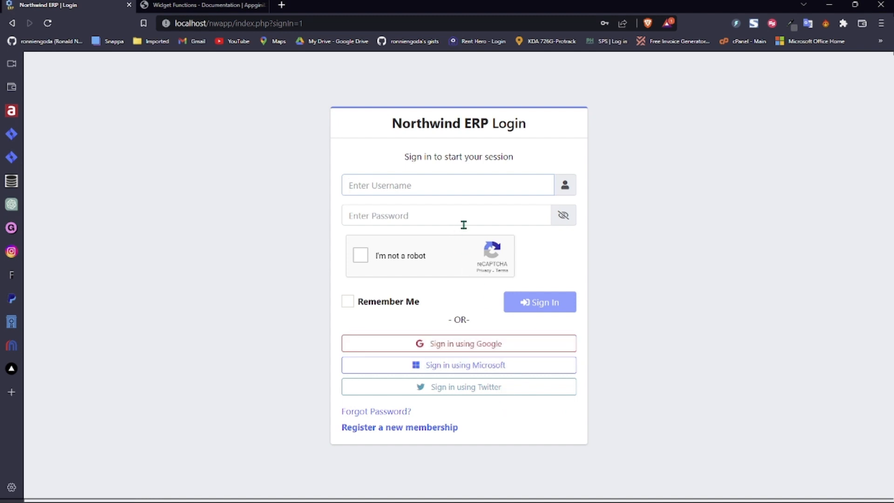
pyautogui.click(463, 184)
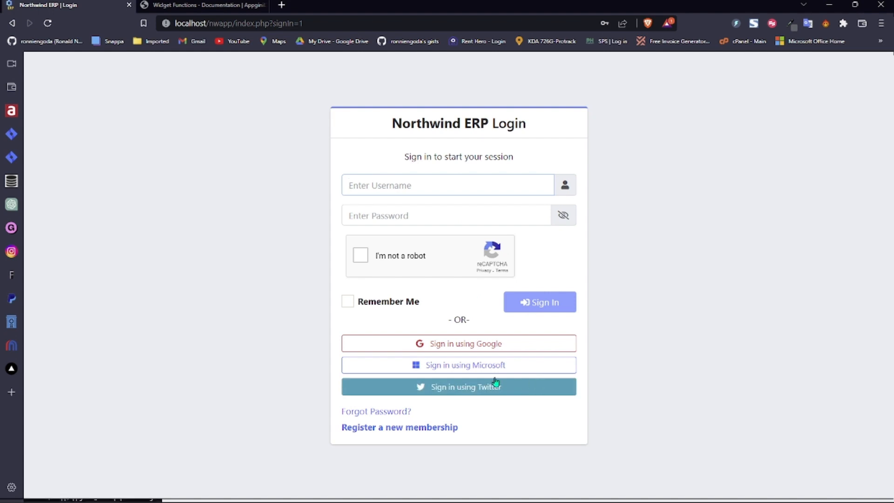
pyautogui.click(479, 373)
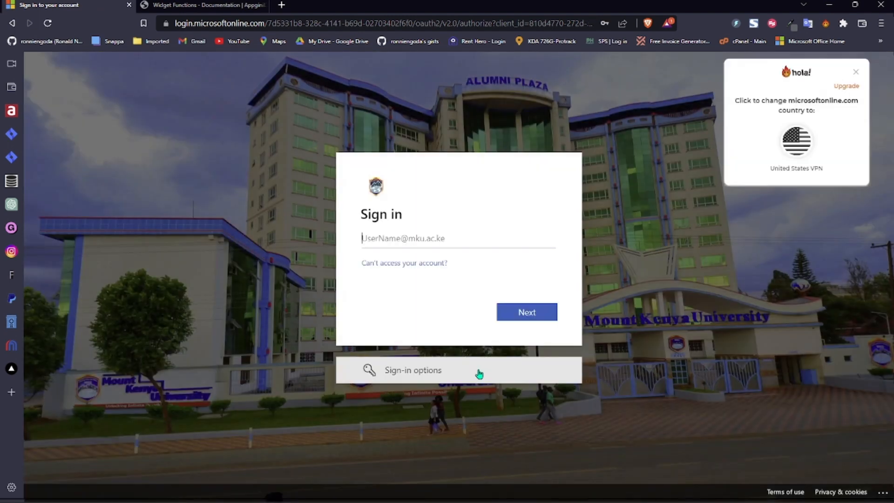
# - Dismiss the VPN popup and complete Microsoft sign-in with the saved e-mail and password, staying signed in
pyautogui.click(862, 74)
pyautogui.click(423, 243)
pyautogui.click(468, 267)
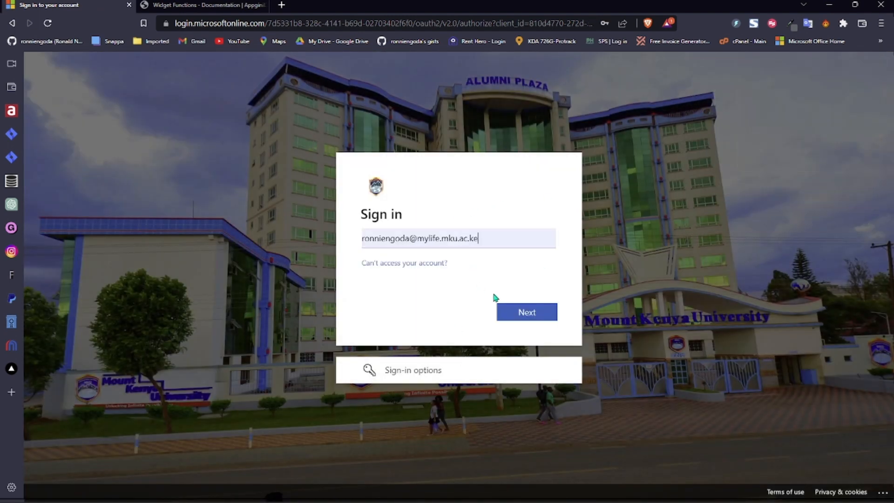
pyautogui.click(522, 312)
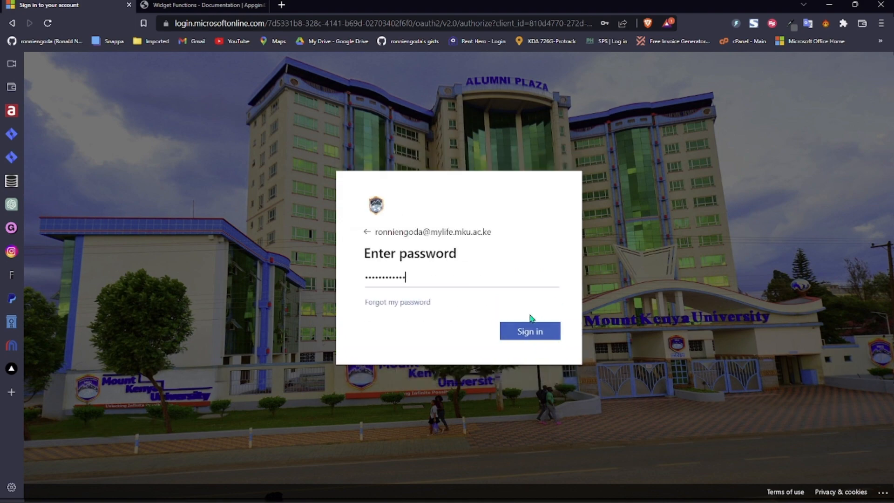
pyautogui.click(531, 333)
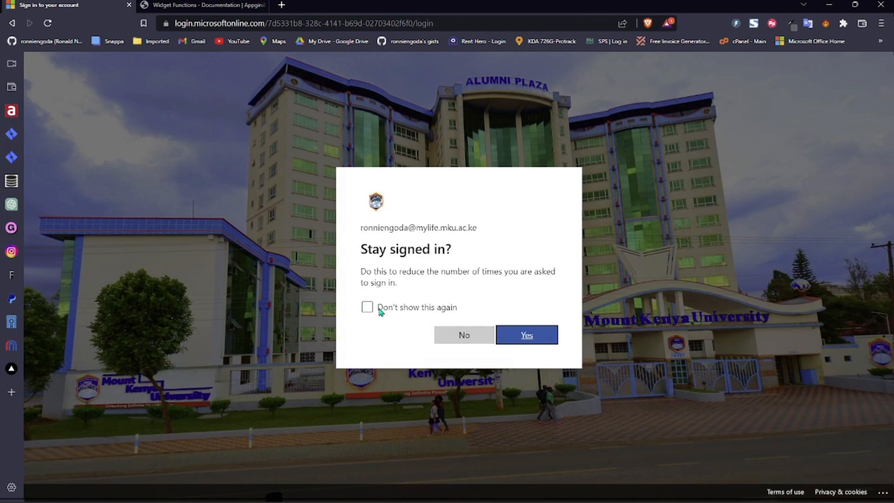
pyautogui.click(510, 331)
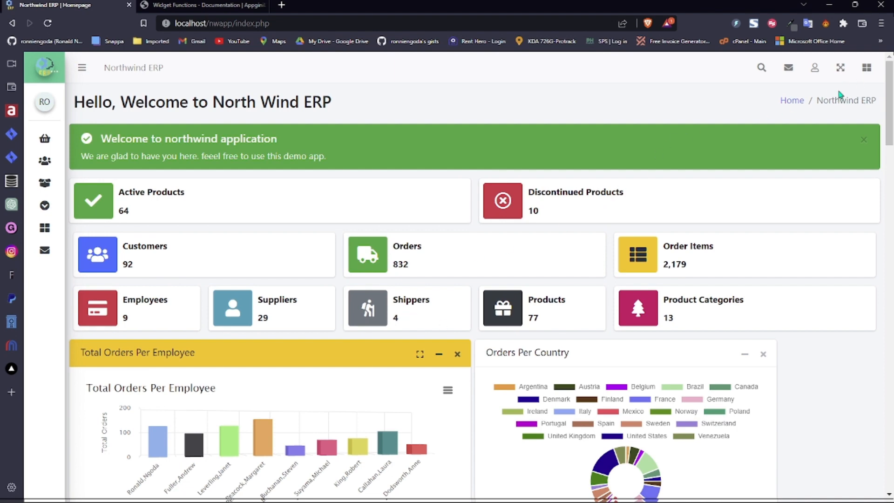
# - Log out of the Microsoft session and choose 'Sign in using Twitter' on the login page
pyautogui.click(814, 69)
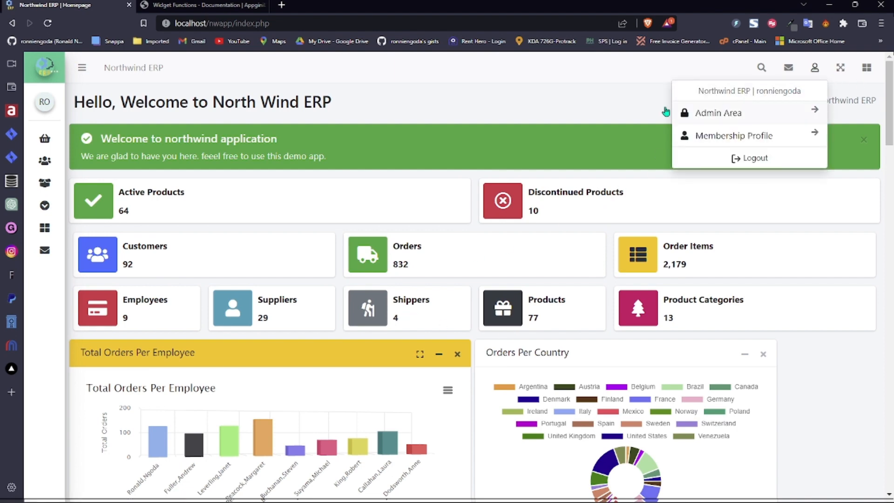
pyautogui.click(722, 158)
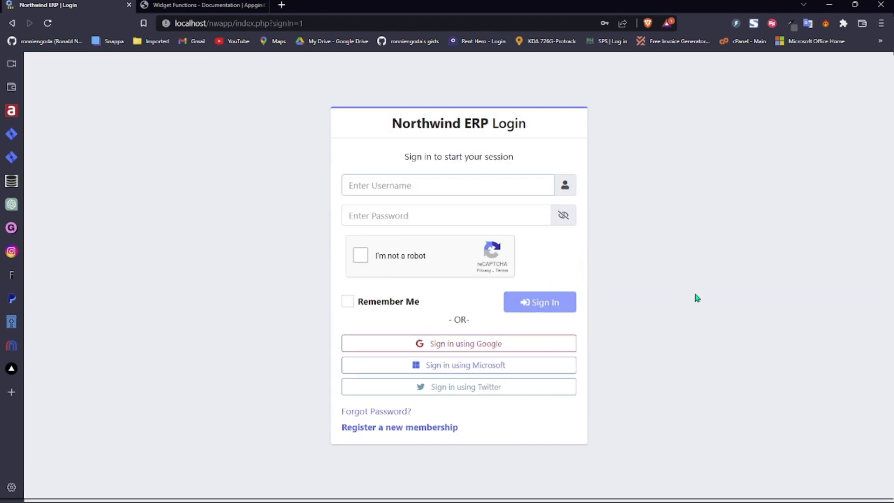
pyautogui.click(445, 389)
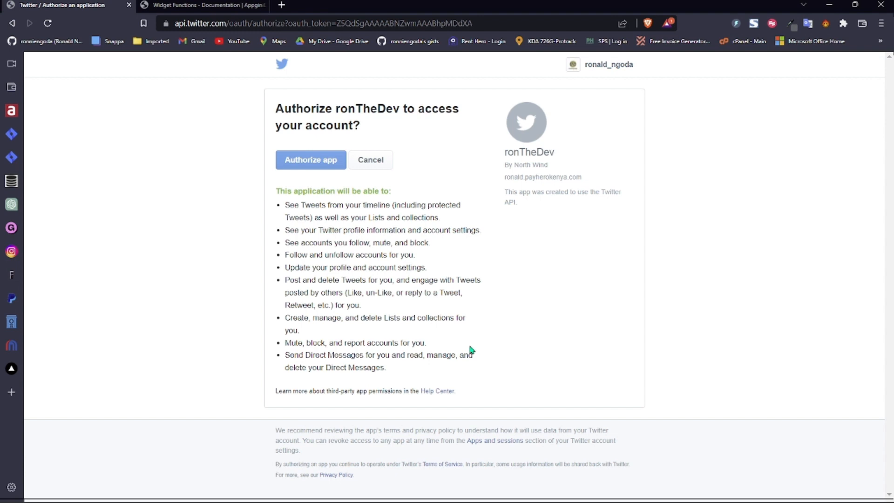
# - Grant the app access on Twitter's authorization page
pyautogui.click(310, 164)
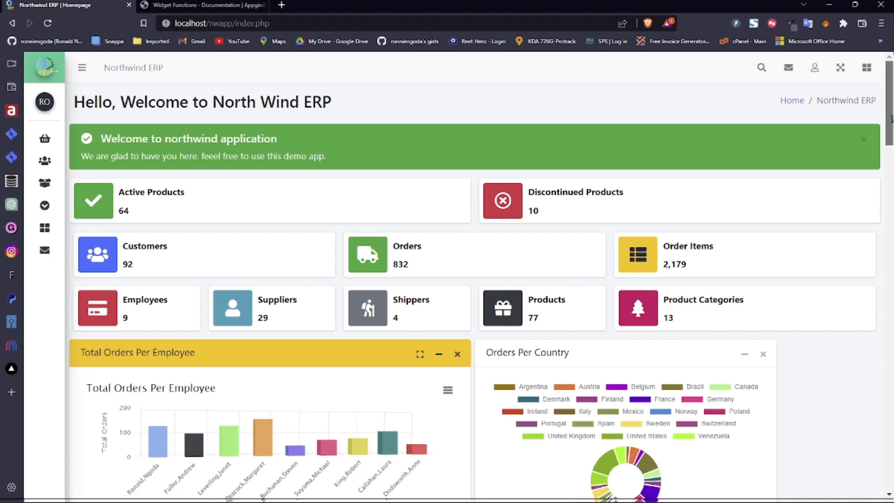
# - Return to the top of the dashboard and select the signed-in username in the user menu
pyautogui.moveTo(890, 112); pyautogui.dragTo(890, 410)
pyautogui.click(859, 464)
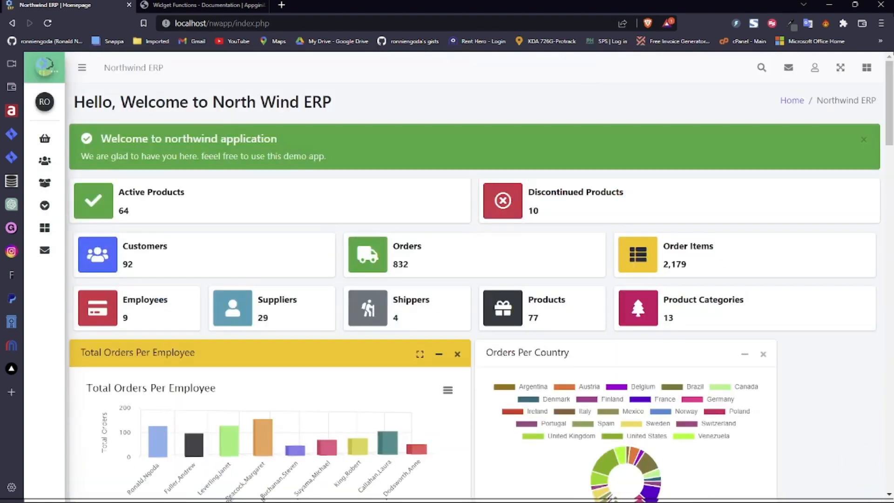
pyautogui.click(815, 68)
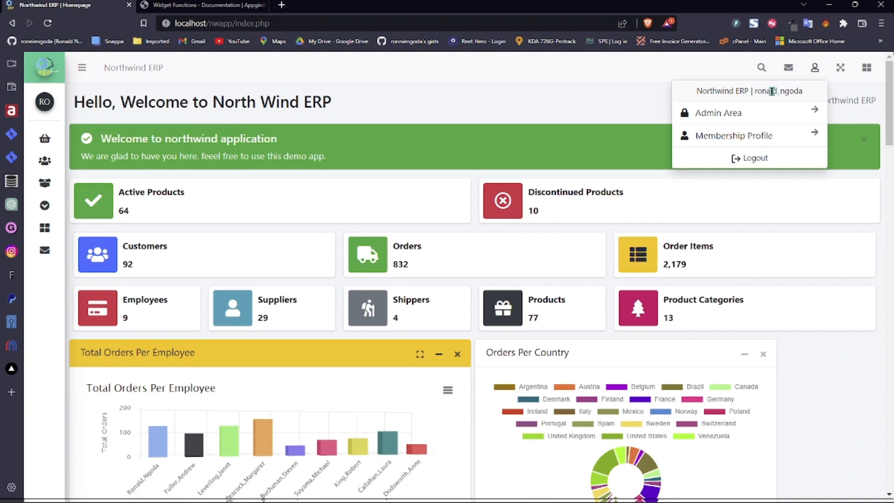
pyautogui.click(756, 92)
pyautogui.moveTo(755, 92); pyautogui.dragTo(802, 101)
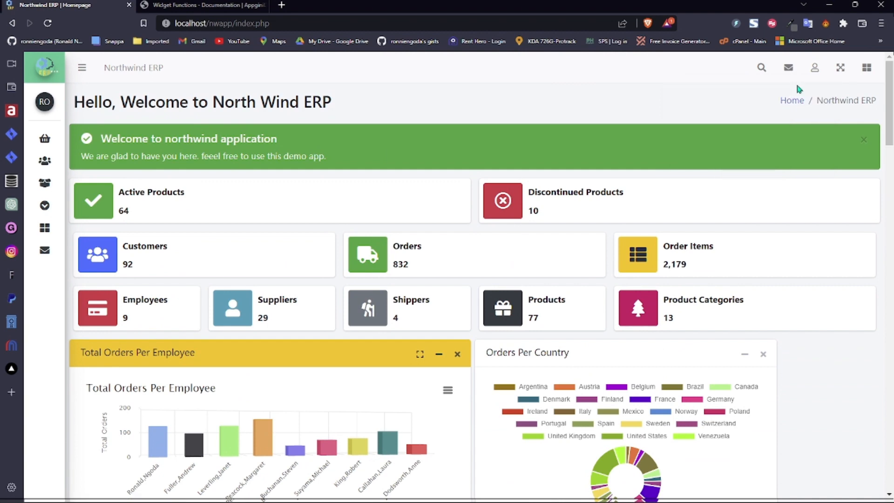
# - Review the username on the Membership Profile page, then log out
pyautogui.click(814, 68)
pyautogui.click(754, 142)
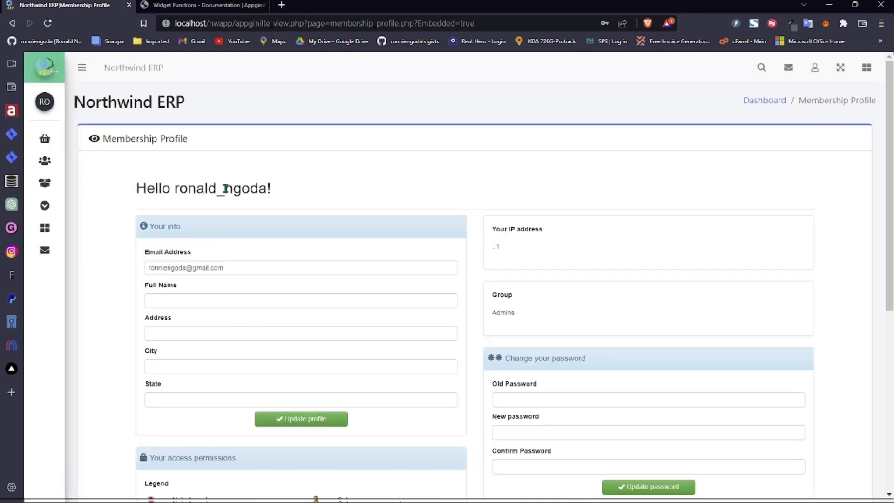
pyautogui.doubleClick(226, 189)
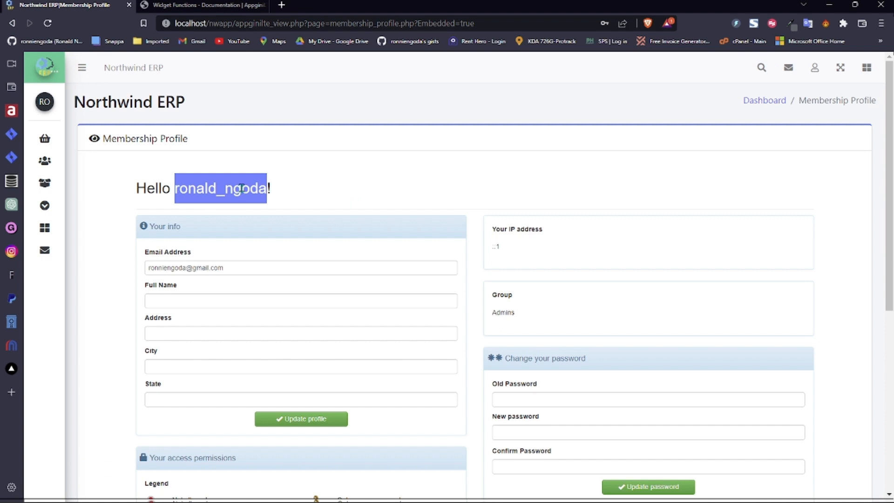
pyautogui.click(814, 68)
pyautogui.click(750, 156)
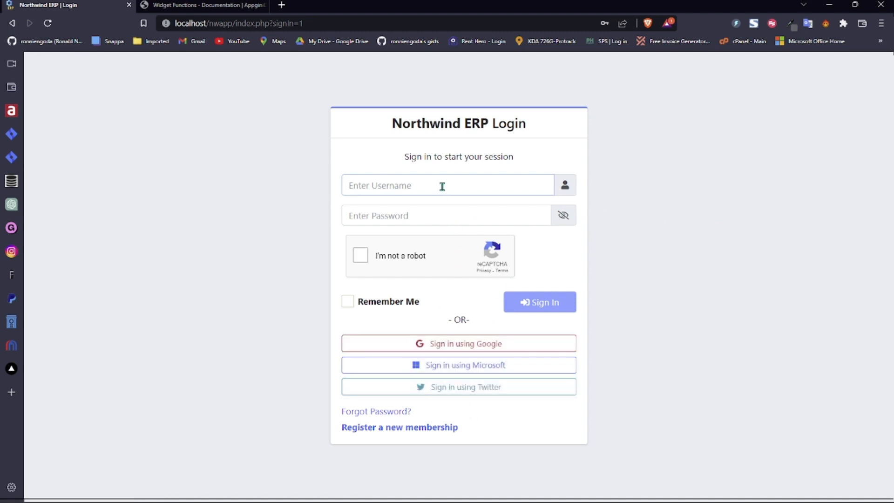
# - Sign in as admin using the autofilled credentials after passing the reCAPTCHA
pyautogui.click(603, 190)
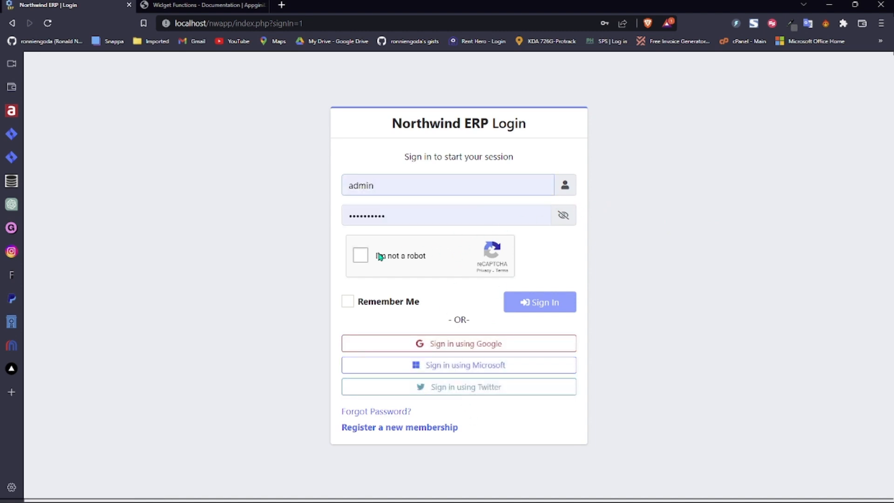
pyautogui.click(361, 256)
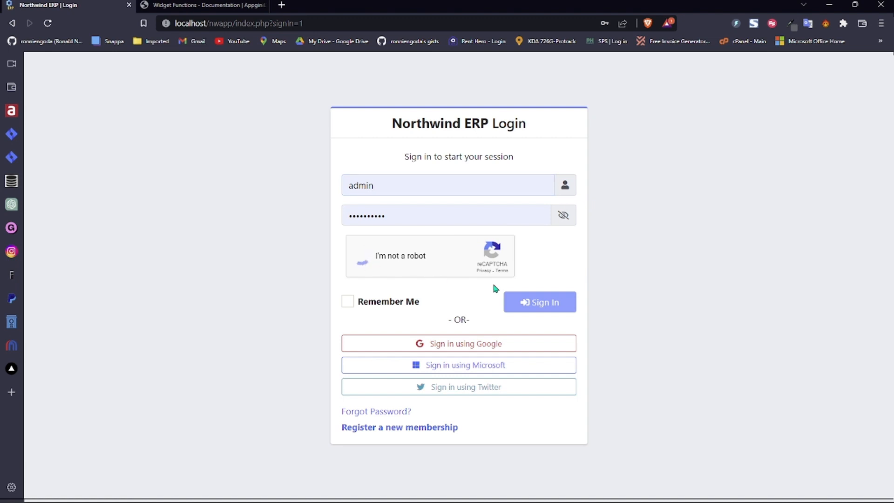
pyautogui.click(540, 302)
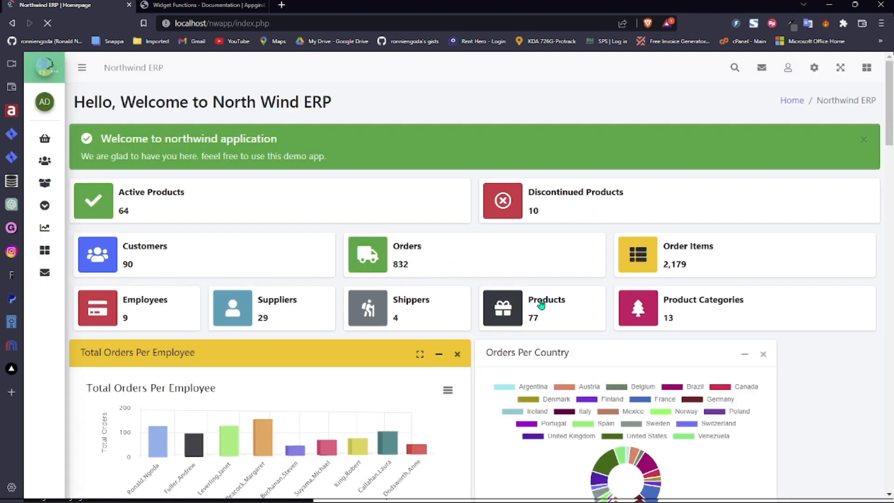
# - Go to Extras > Custom Login Methods in the sidebar
pyautogui.moveTo(36, 227)
pyautogui.click(76, 207)
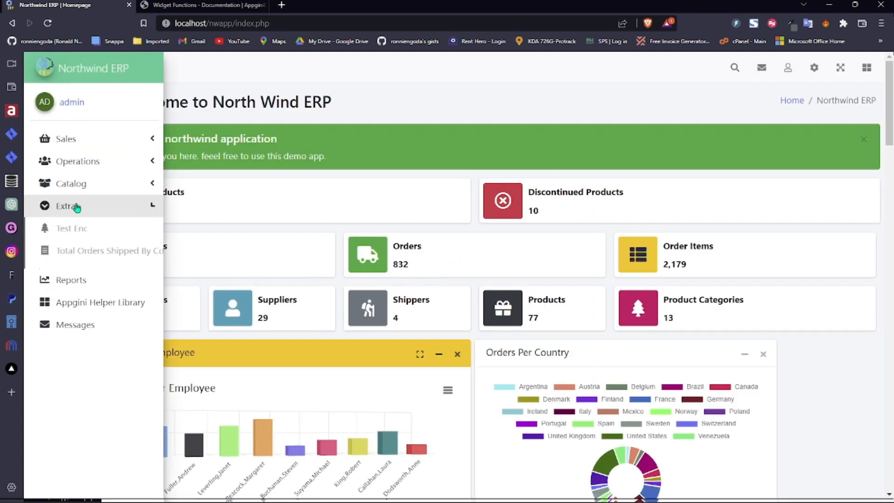
pyautogui.click(94, 321)
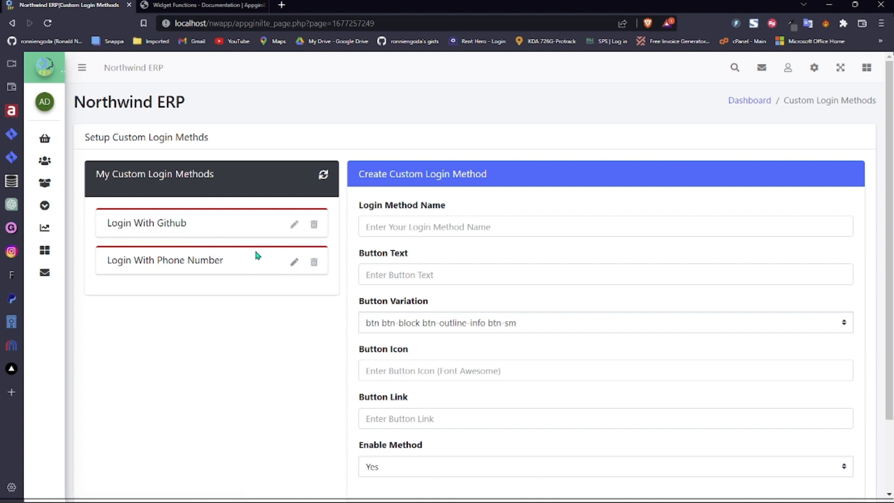
# - Save Login With Github with Enable Method left as disabled and reload the list
pyautogui.click(292, 226)
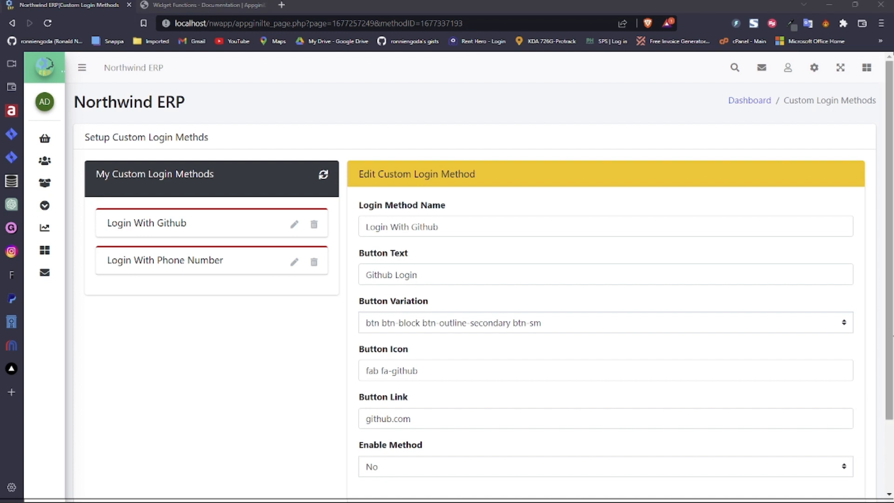
pyautogui.click(432, 465)
pyautogui.click(435, 437)
pyautogui.press('Down')
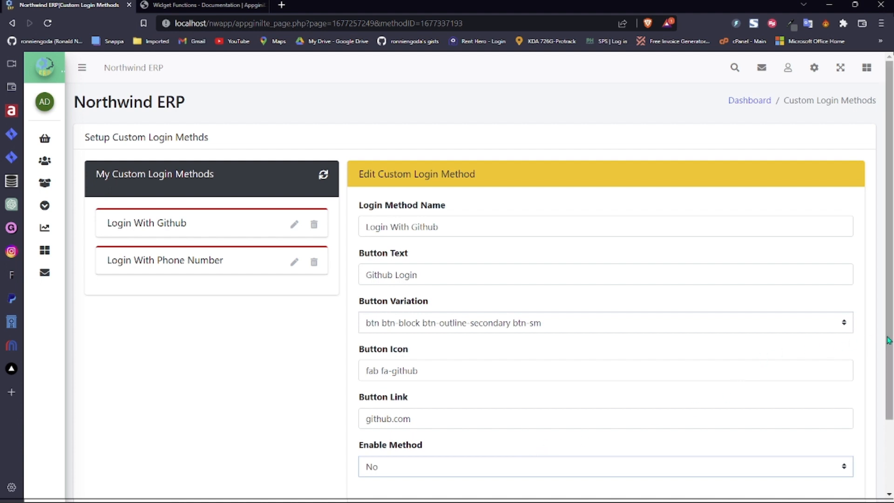
pyautogui.scroll(-2, 851, 344)
pyautogui.click(413, 428)
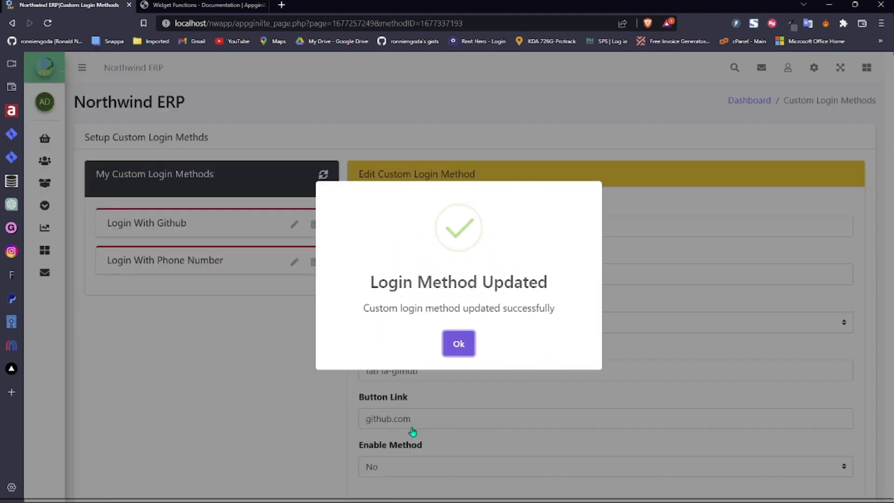
pyautogui.click(463, 350)
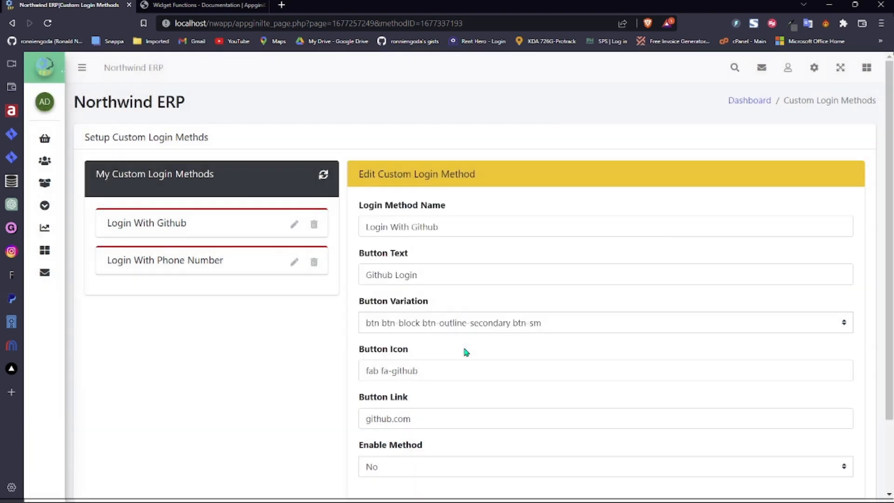
pyautogui.click(323, 174)
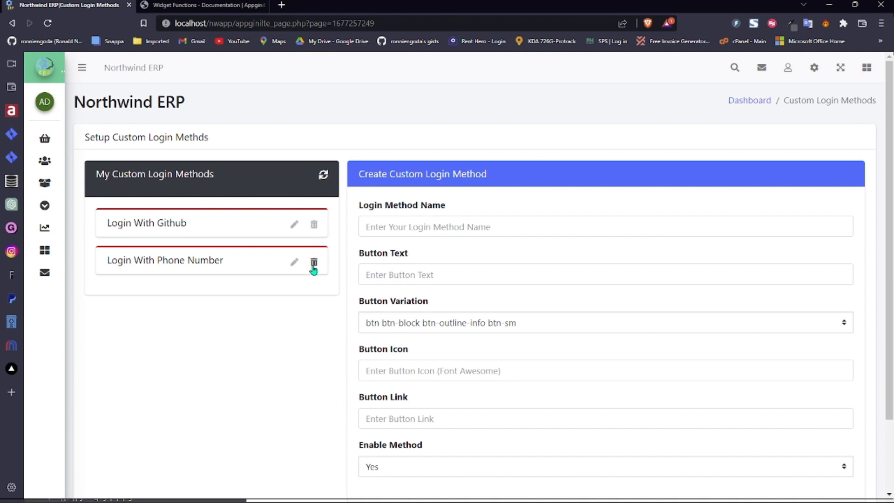
# - Set Login With Phone Number's Enable Method to Yes, save, and reload the list
pyautogui.click(296, 262)
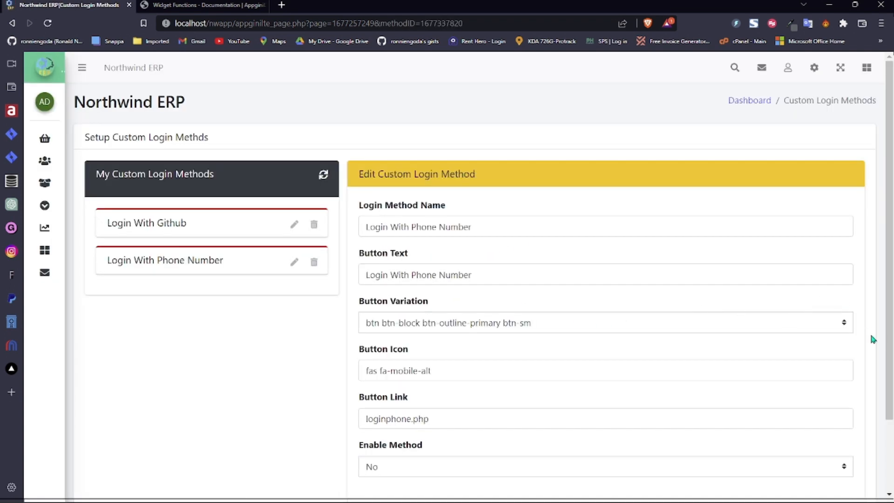
pyautogui.scroll(-2, 888, 354)
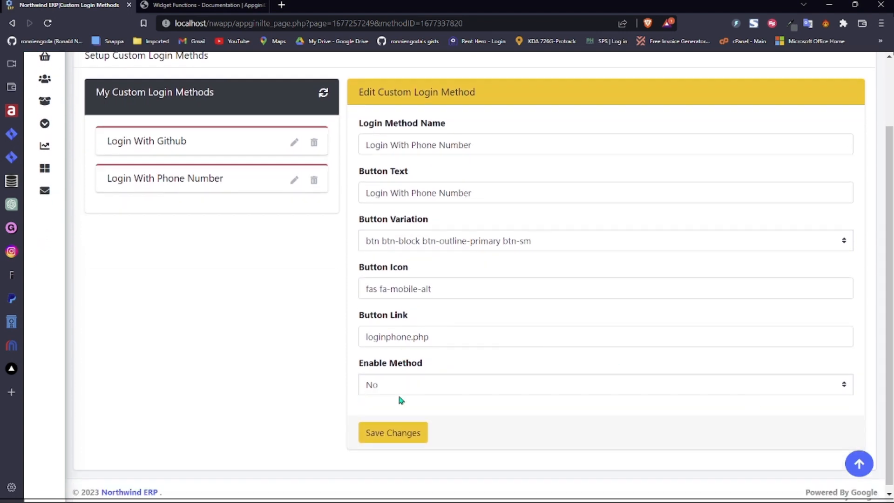
pyautogui.press('Down')
pyautogui.click(390, 431)
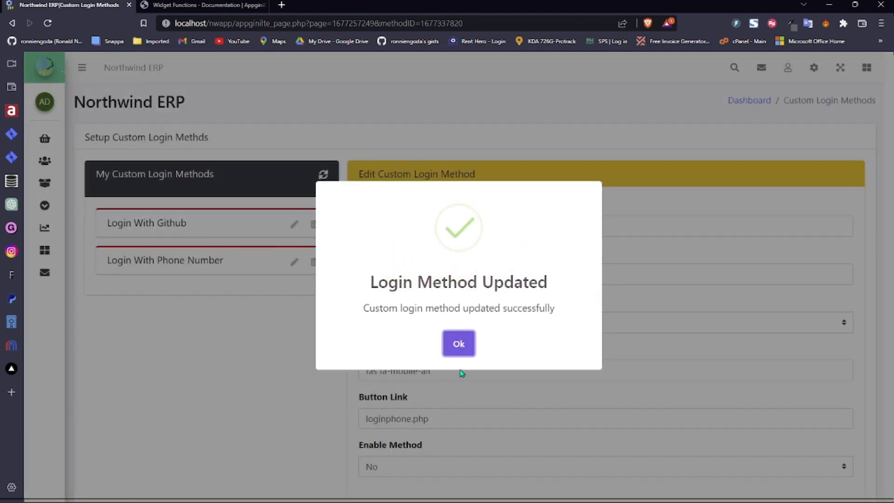
pyautogui.click(458, 344)
pyautogui.click(324, 175)
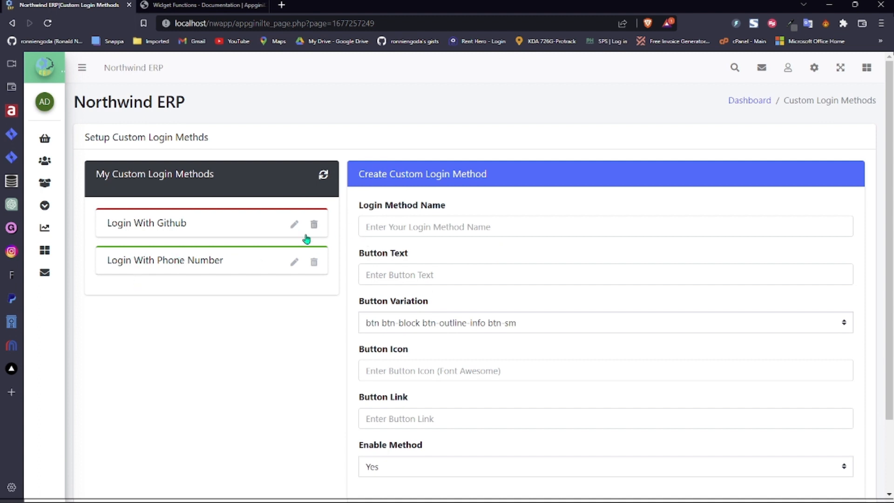
# - Leave every Create Custom Login Method field blank and bring up the account menu
pyautogui.click(507, 223)
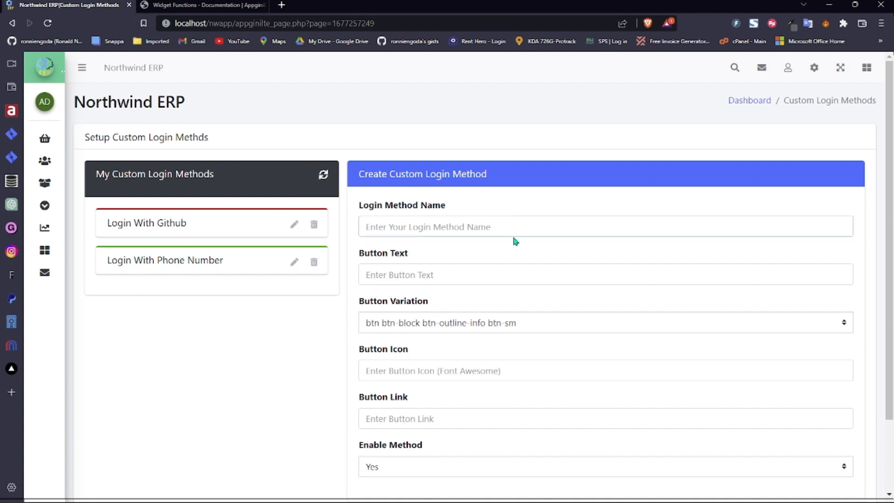
pyautogui.click(538, 276)
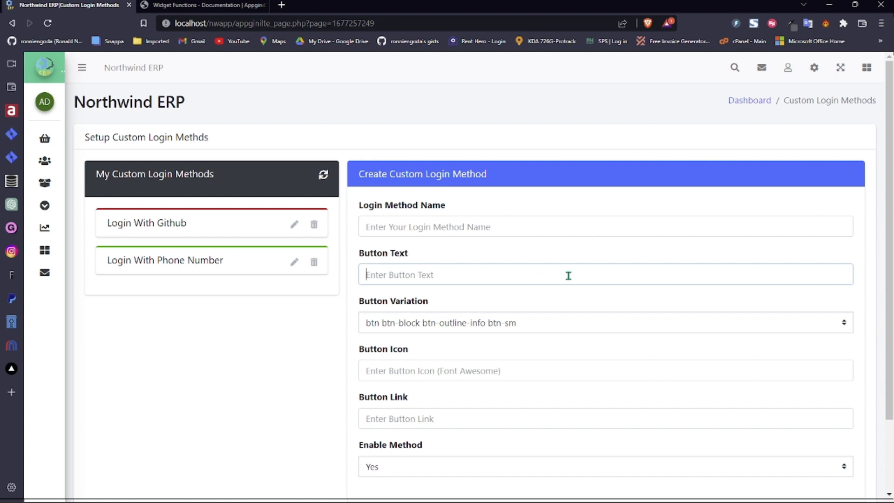
pyautogui.click(566, 313)
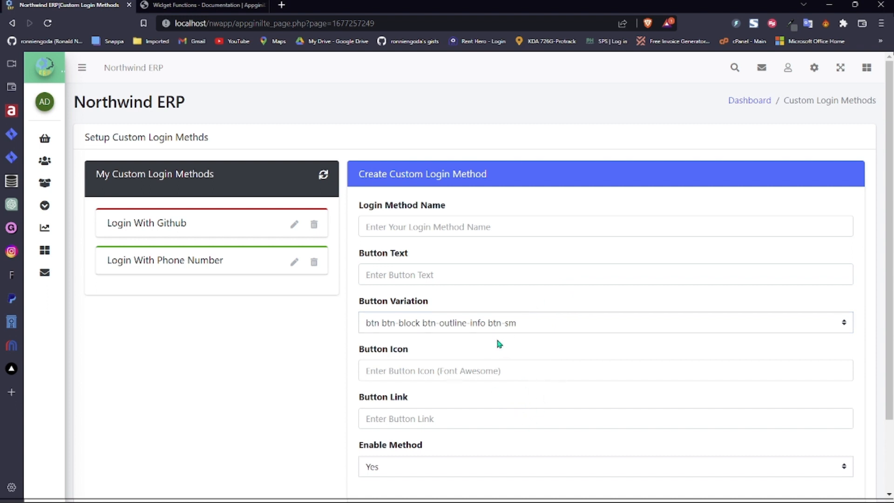
pyautogui.click(474, 372)
pyautogui.click(484, 426)
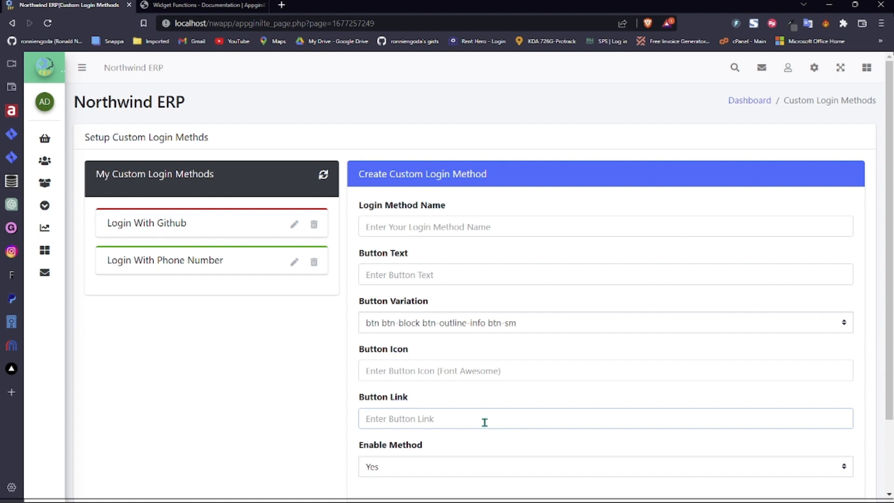
pyautogui.click(480, 450)
pyautogui.click(788, 69)
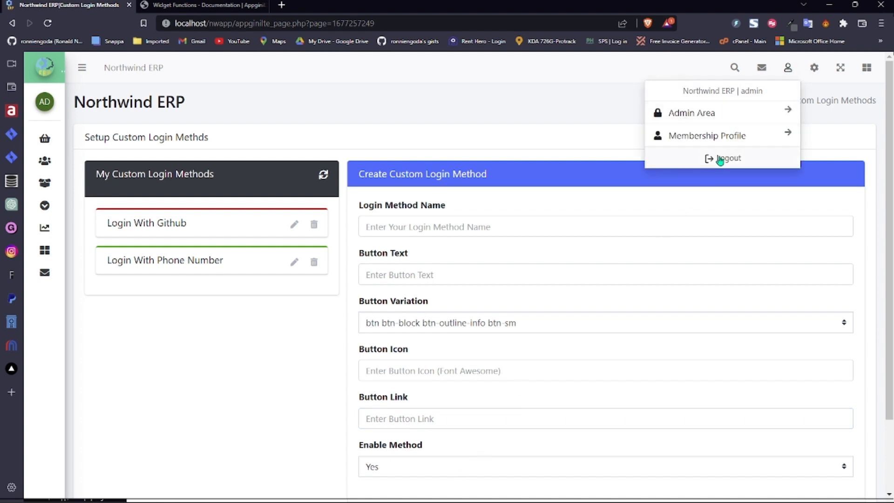
# - Log out to view the Login With Phone Number option, then sign back in as admin with reCAPTCHA
pyautogui.click(717, 163)
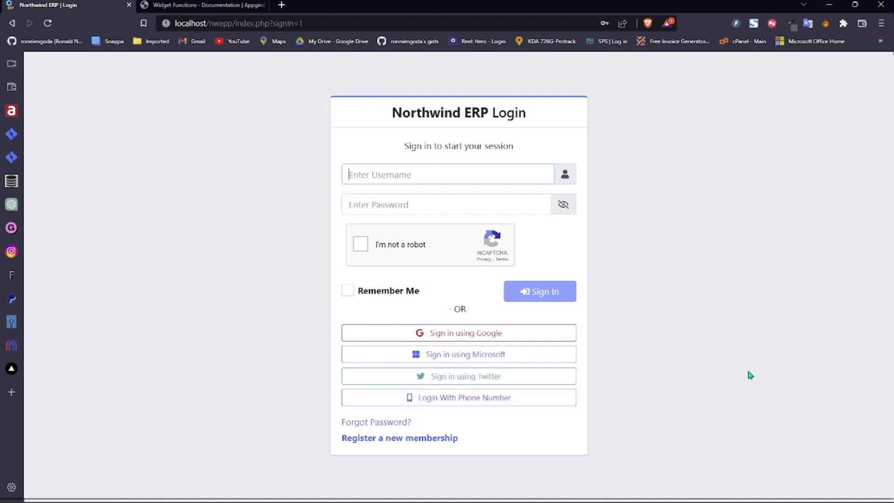
pyautogui.click(388, 176)
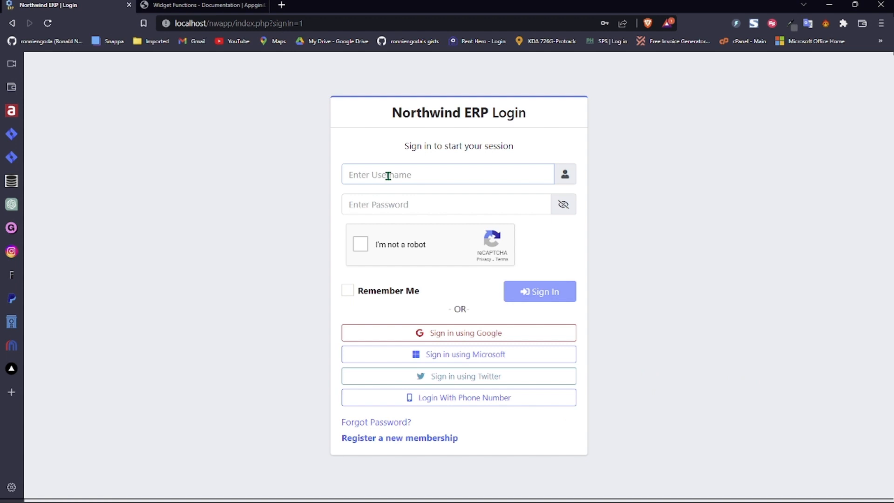
pyautogui.click(561, 197)
pyautogui.click(366, 247)
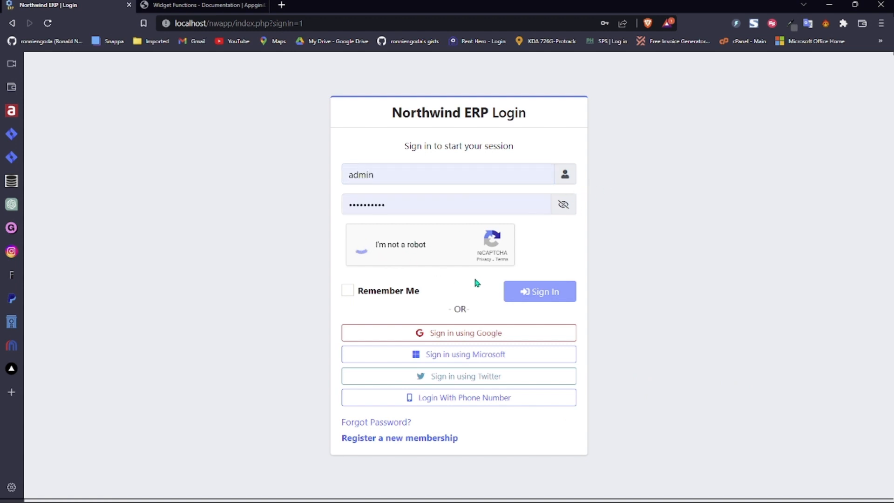
pyautogui.click(521, 293)
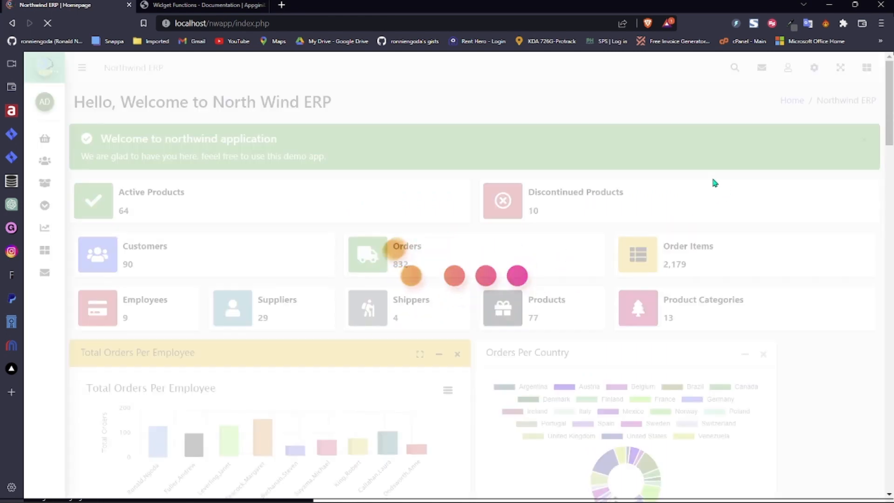
pyautogui.click(787, 72)
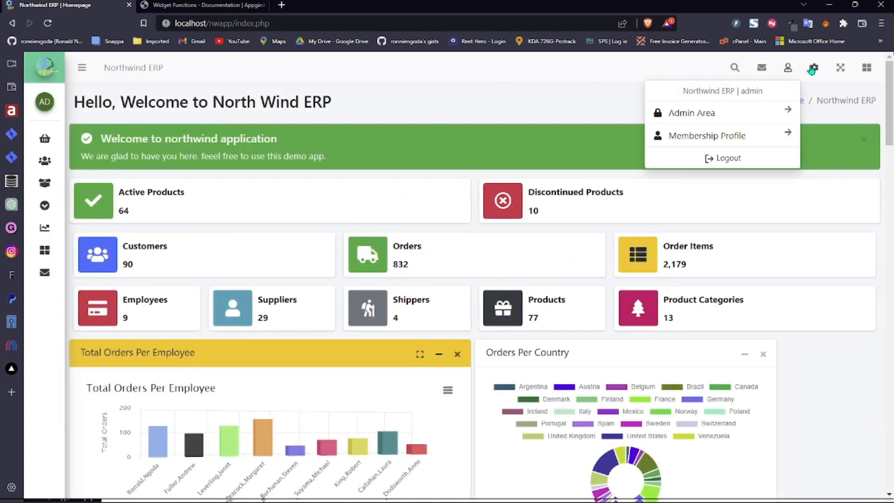
# - Go to Extras > Custom Login Methods and edit the Login With Phone Number method
pyautogui.click(813, 70)
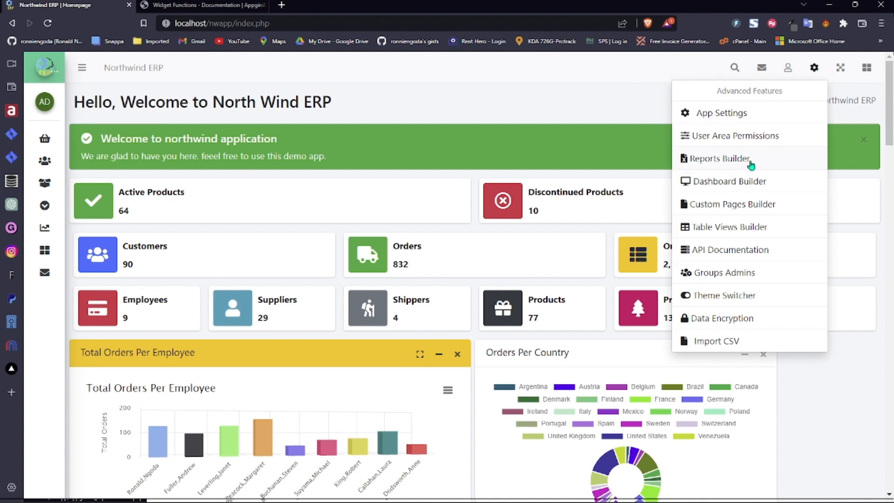
pyautogui.click(489, 136)
pyautogui.click(46, 212)
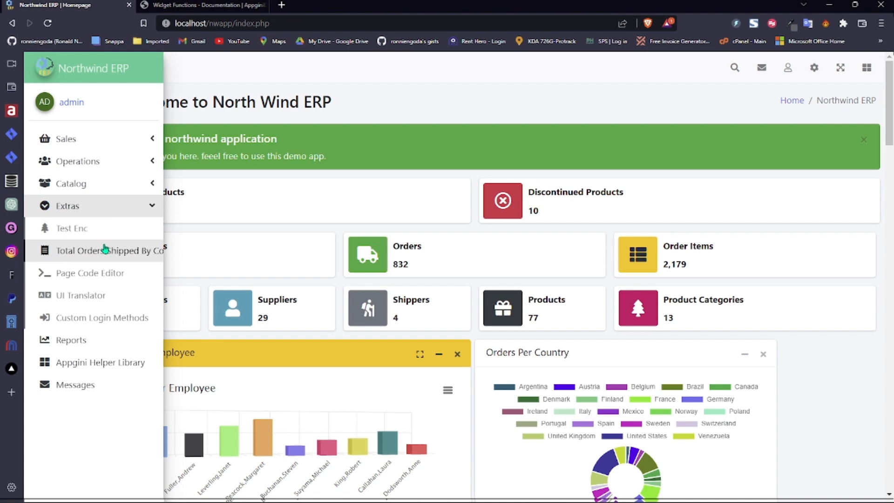
pyautogui.click(95, 320)
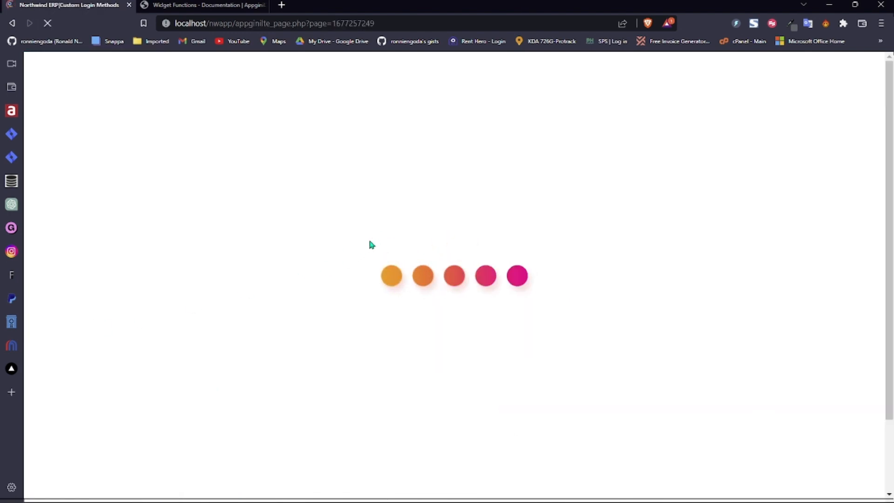
pyautogui.click(295, 264)
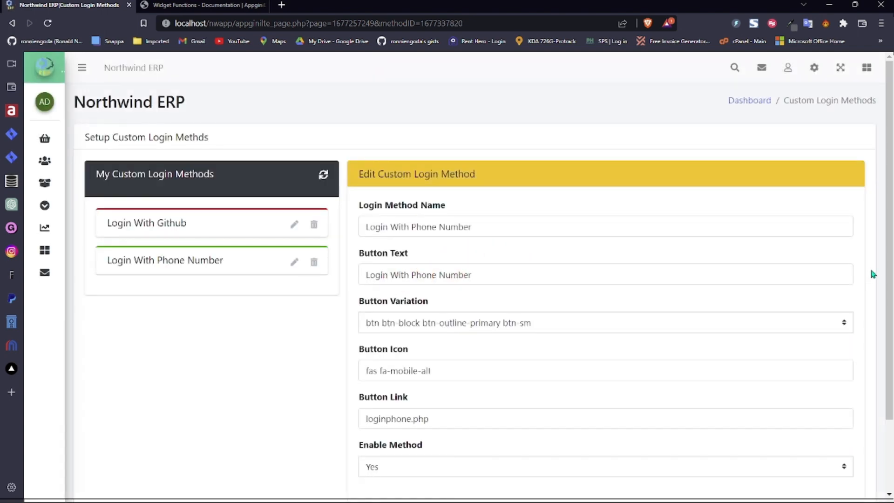
# - Set Enable Method to No, save the change, confirm, and reload the methods list
pyautogui.moveTo(889, 346); pyautogui.dragTo(889, 417)
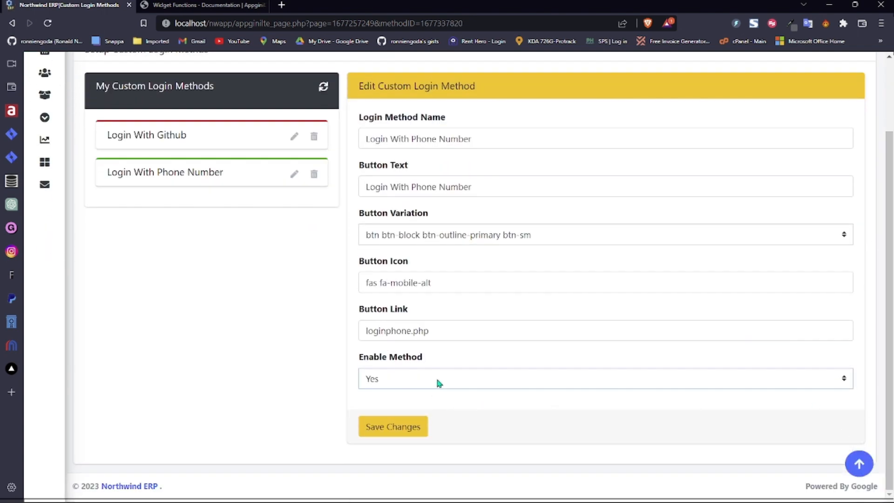
pyautogui.click(427, 409)
pyautogui.click(399, 428)
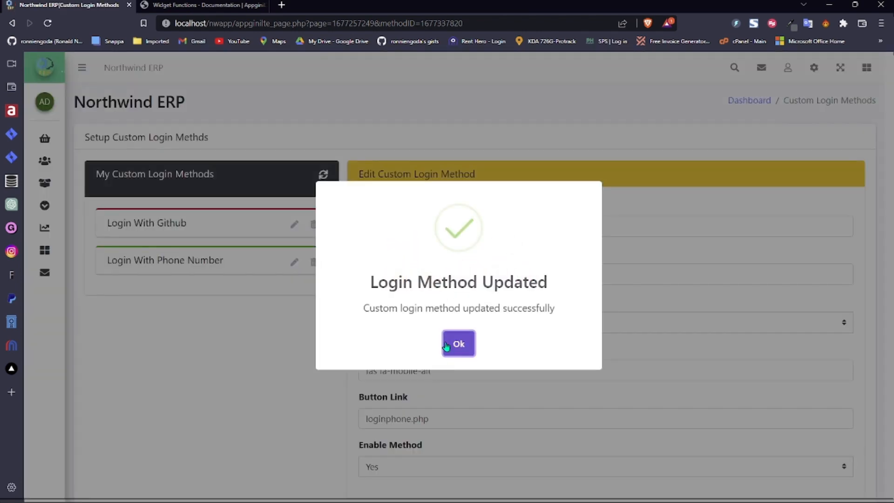
pyautogui.click(458, 344)
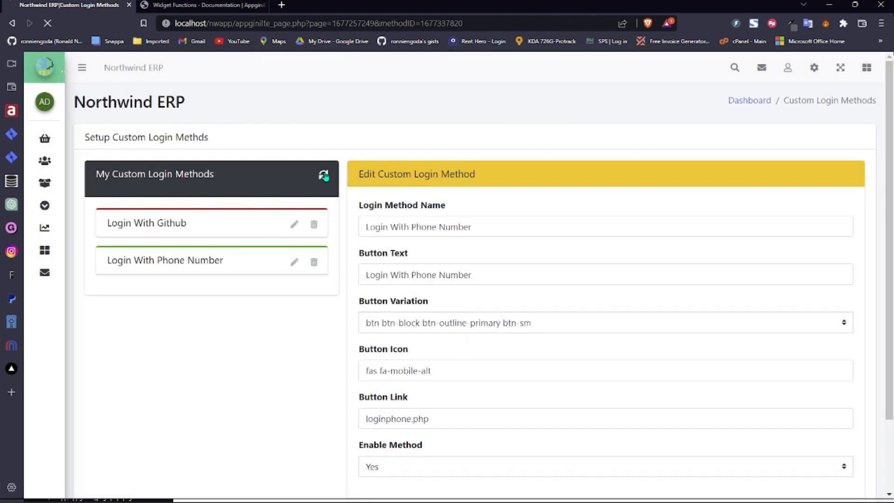
pyautogui.click(323, 175)
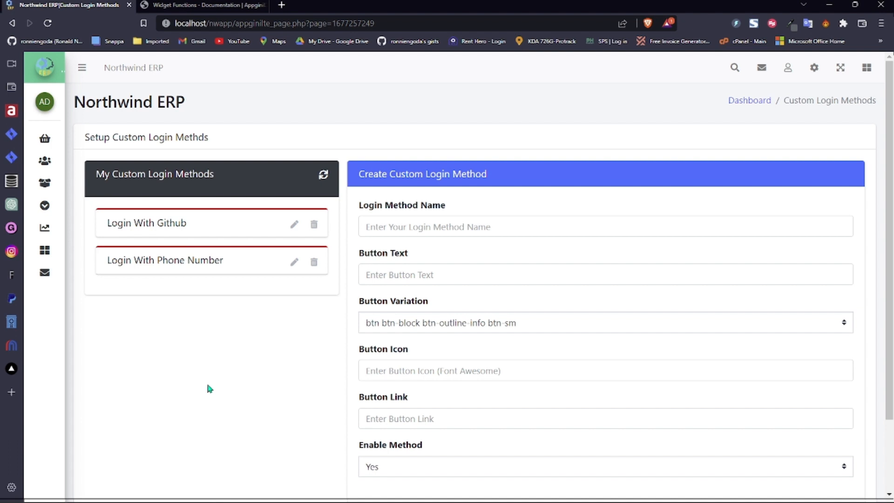
pyautogui.click(813, 69)
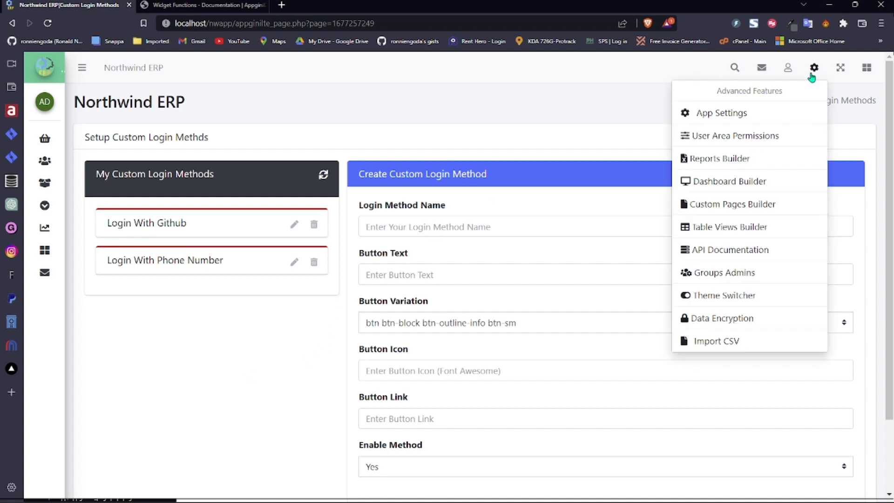
# - Open the Custom Pages Builder from the gear menu, briefly expanding the Extras and Catalog sidebar sections
pyautogui.click(728, 207)
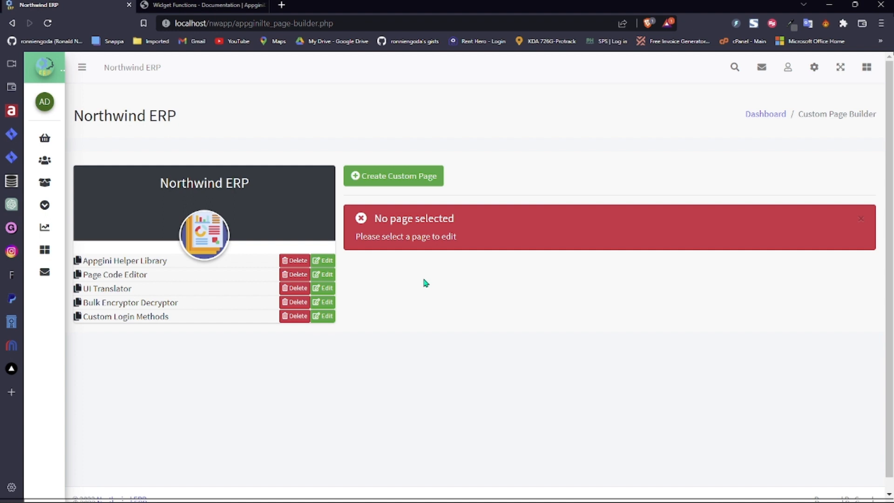
pyautogui.moveTo(66, 203)
pyautogui.click(106, 212)
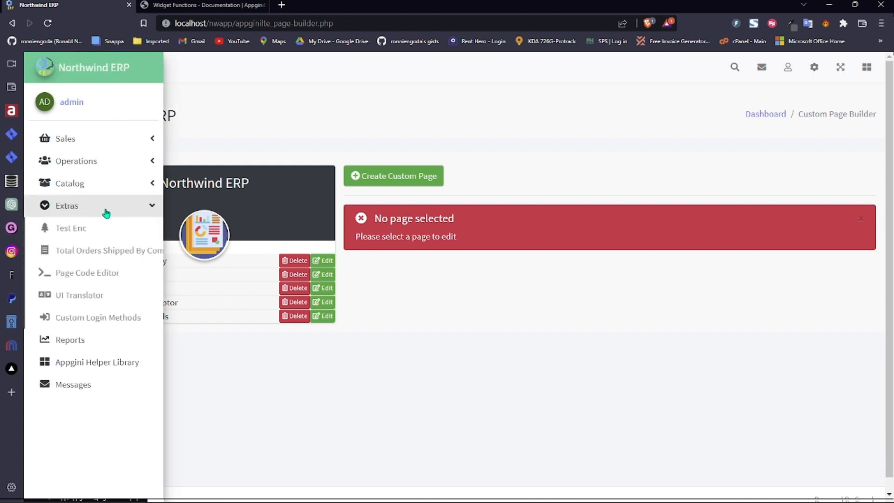
pyautogui.click(104, 188)
pyautogui.click(114, 183)
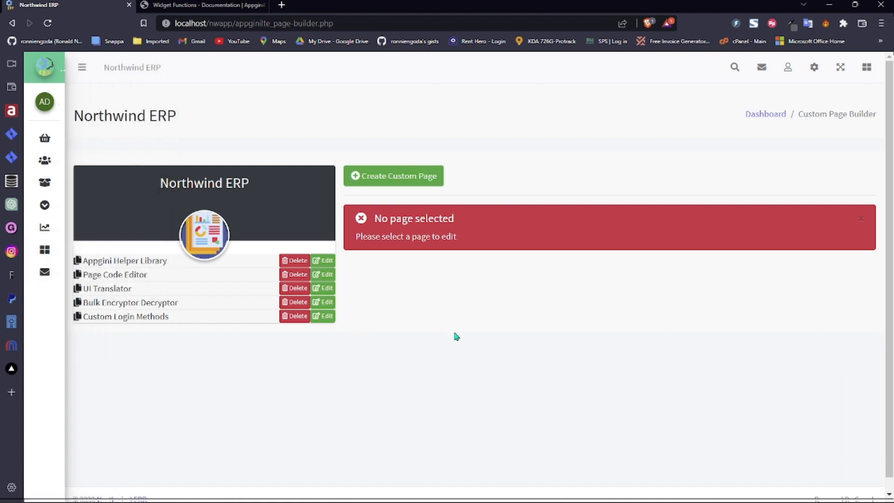
# - Read ADVANCED CODE SNIPPETS down to section 4, Custom Login Options Creator Tool, then return to Northwind ERP
pyautogui.click(221, 5)
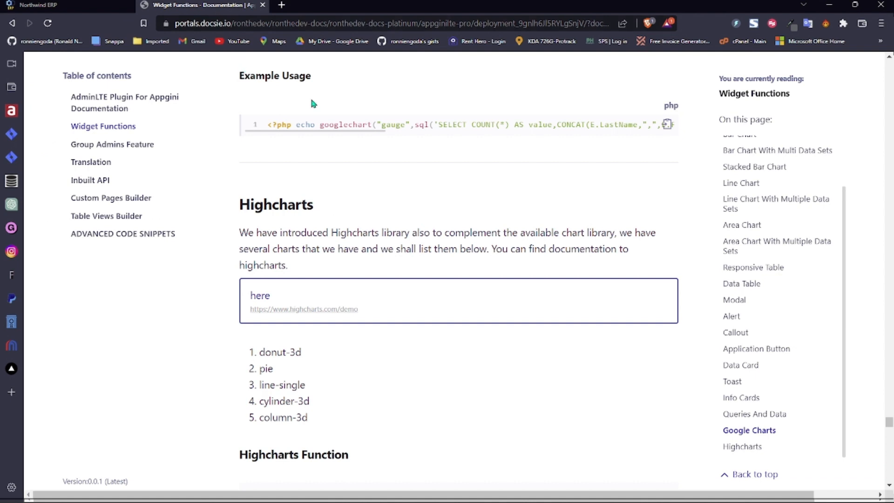
pyautogui.click(93, 237)
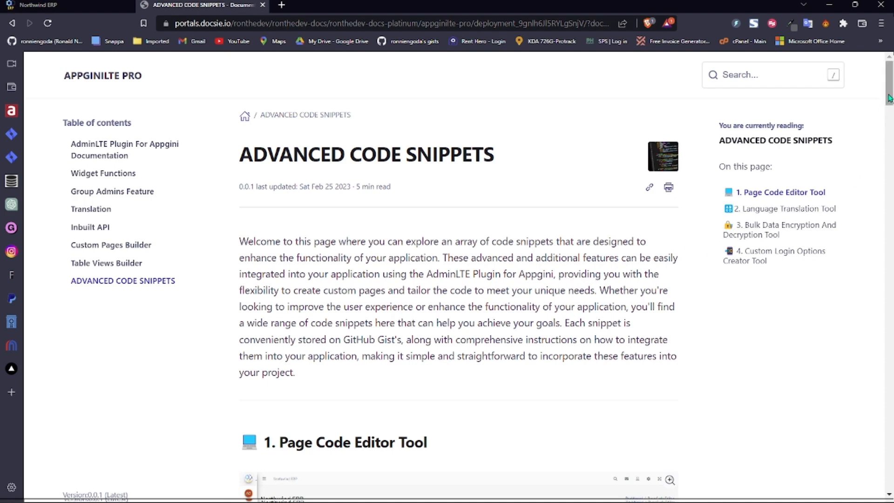
pyautogui.moveTo(889, 98); pyautogui.dragTo(890, 116)
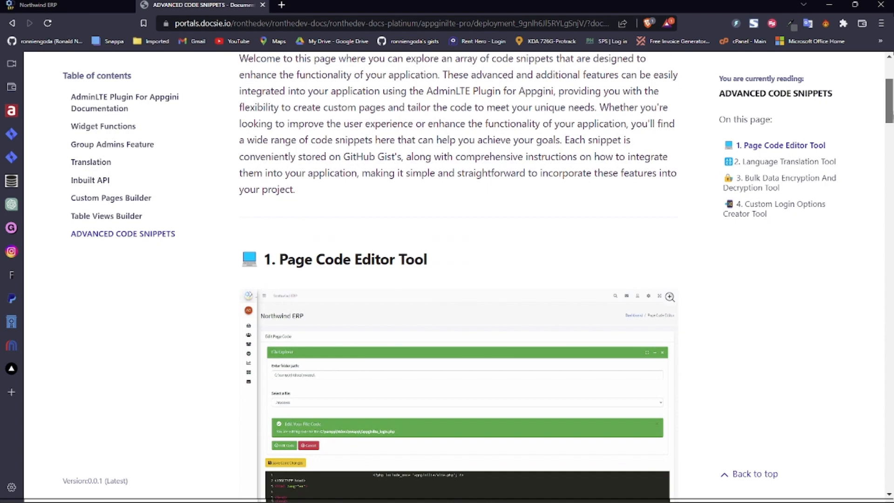
pyautogui.scroll(-10, 458, 280)
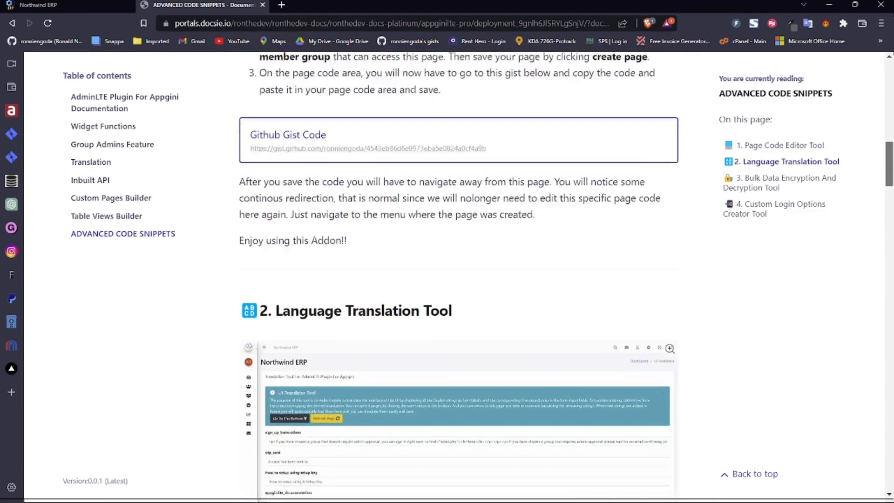
pyautogui.scroll(-15, 458, 279)
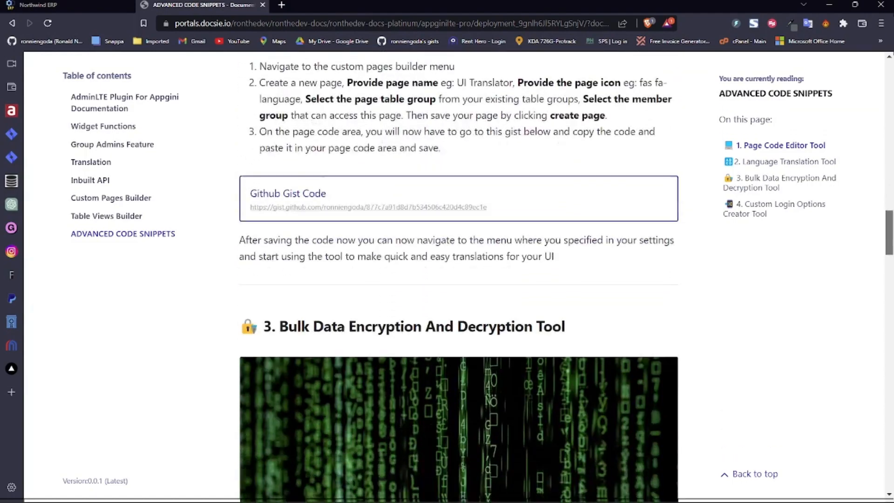
pyautogui.scroll(-15, 459, 279)
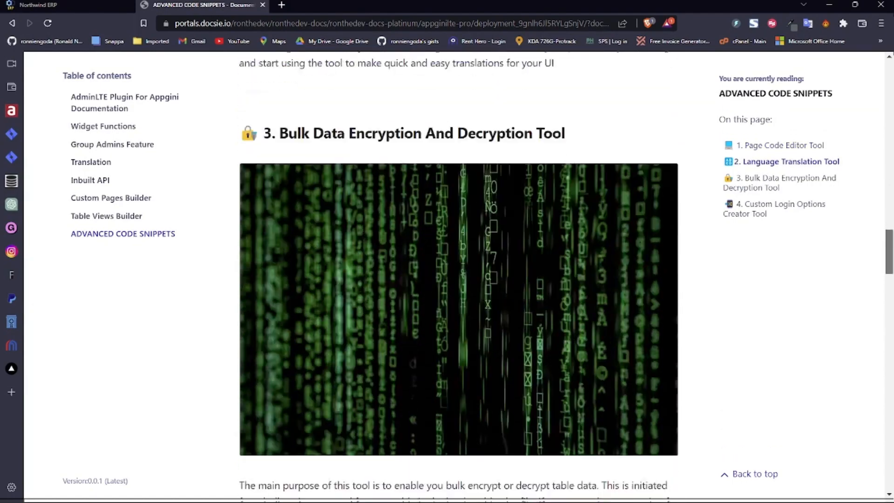
pyautogui.scroll(-15, 458, 280)
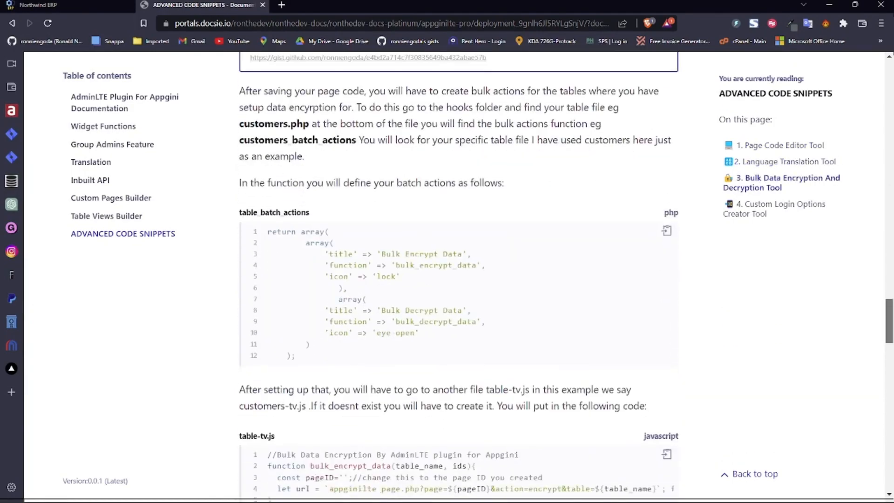
pyautogui.scroll(-8, 464, 277)
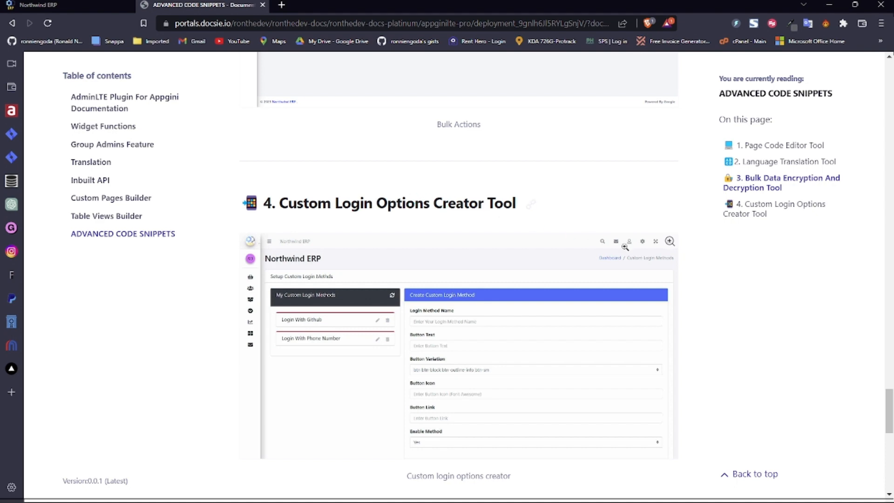
pyautogui.moveTo(890, 405); pyautogui.dragTo(890, 452)
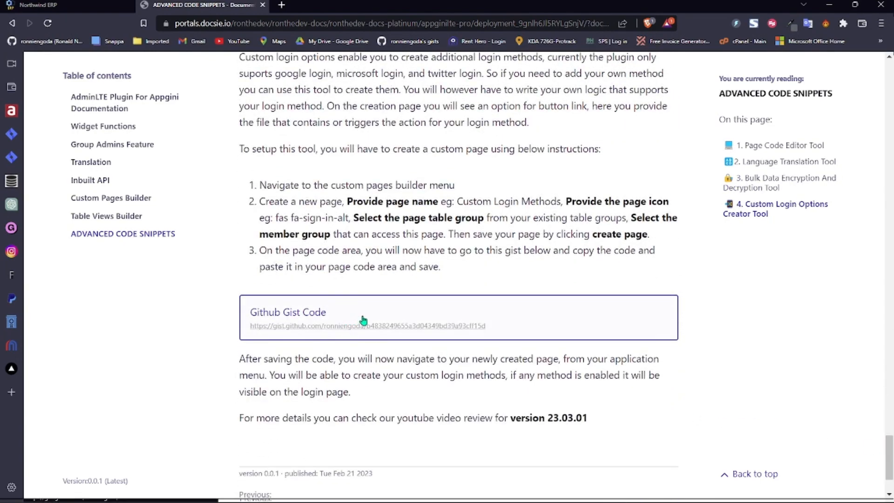
pyautogui.click(37, 5)
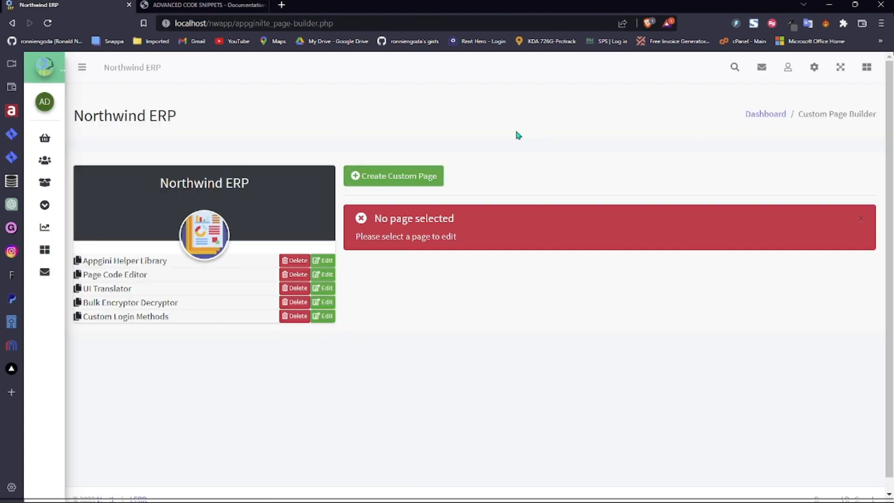
# - Try a new custom page with Catalog table group and Admins, anonymous and Staff access, then discard it
pyautogui.click(393, 178)
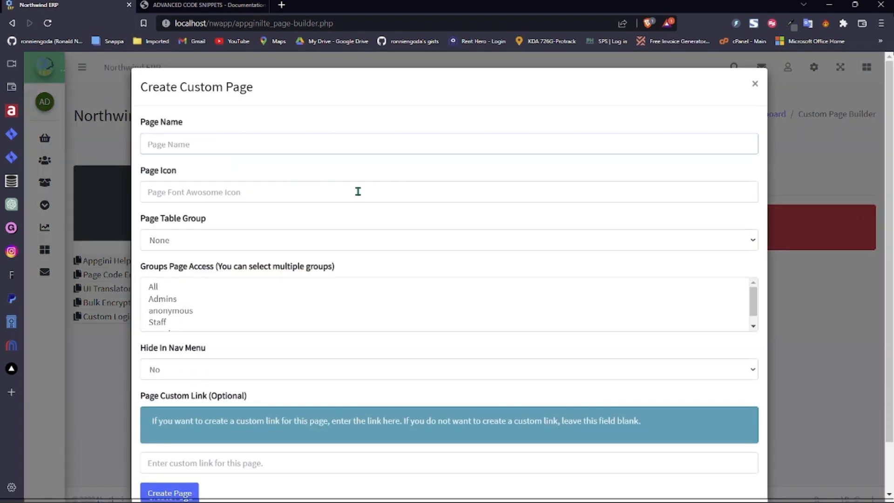
pyautogui.click(358, 192)
pyautogui.click(329, 239)
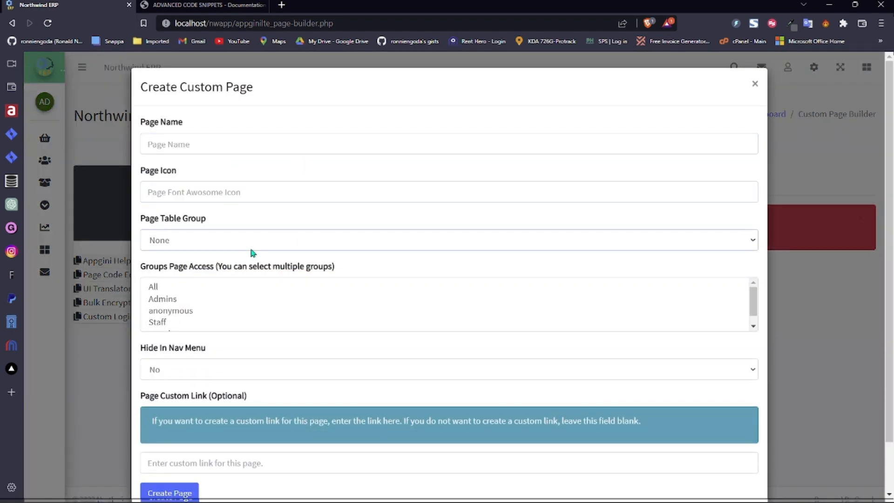
pyautogui.click(253, 290)
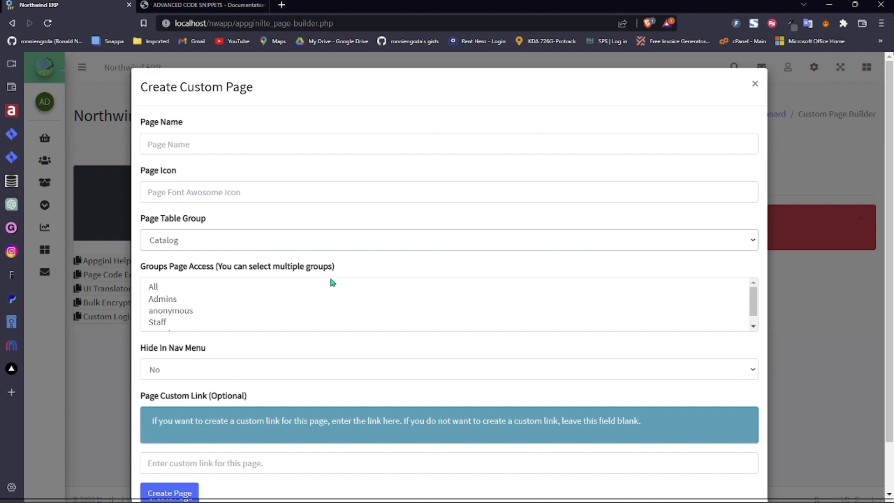
pyautogui.click(194, 298)
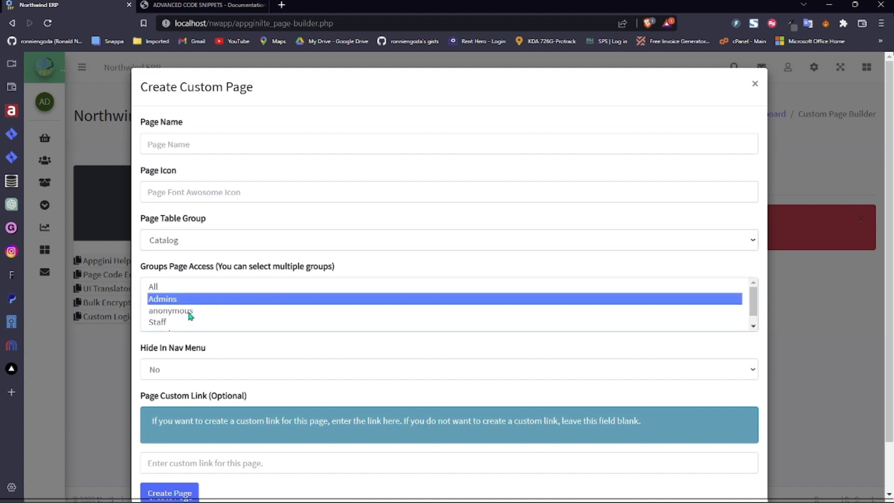
pyautogui.keyDown('ctrl'); pyautogui.click(191, 316); pyautogui.keyUp('ctrl')
pyautogui.keyDown('ctrl'); pyautogui.click(187, 322); pyautogui.keyUp('ctrl')
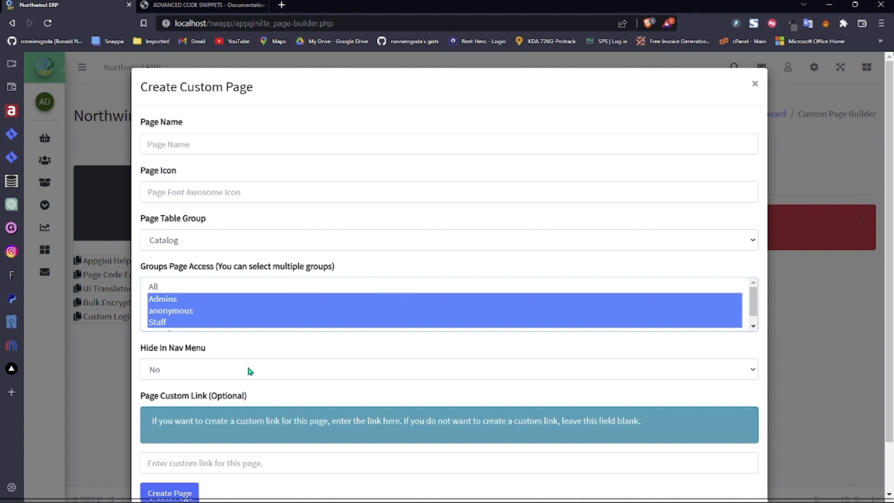
pyautogui.click(188, 365)
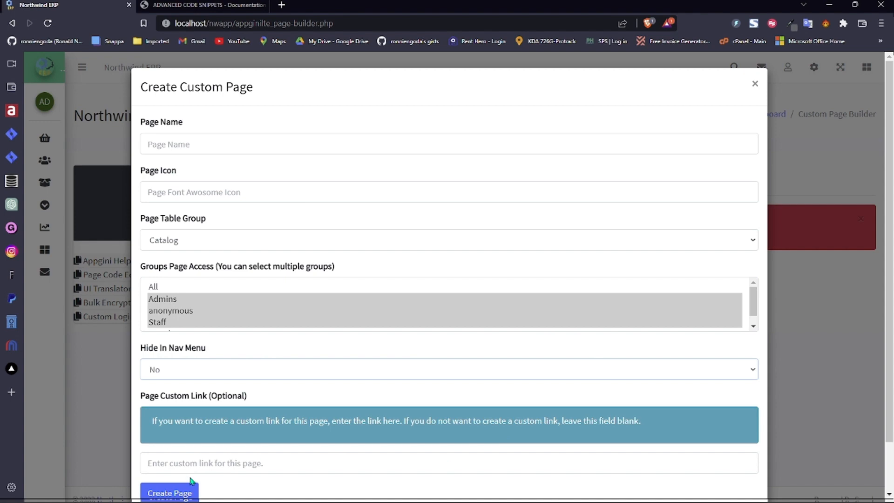
pyautogui.click(753, 89)
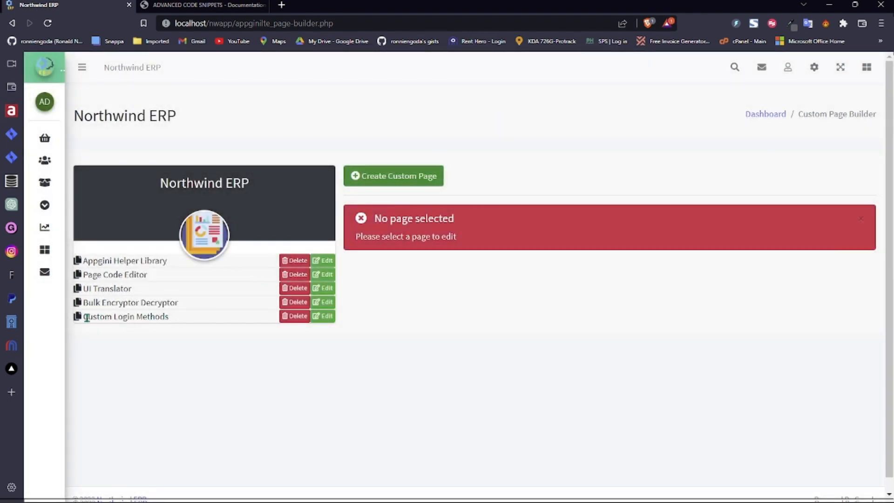
# - Load the Custom Login Methods page's PHP/HTML source into the editor
pyautogui.moveTo(82, 316); pyautogui.dragTo(180, 321)
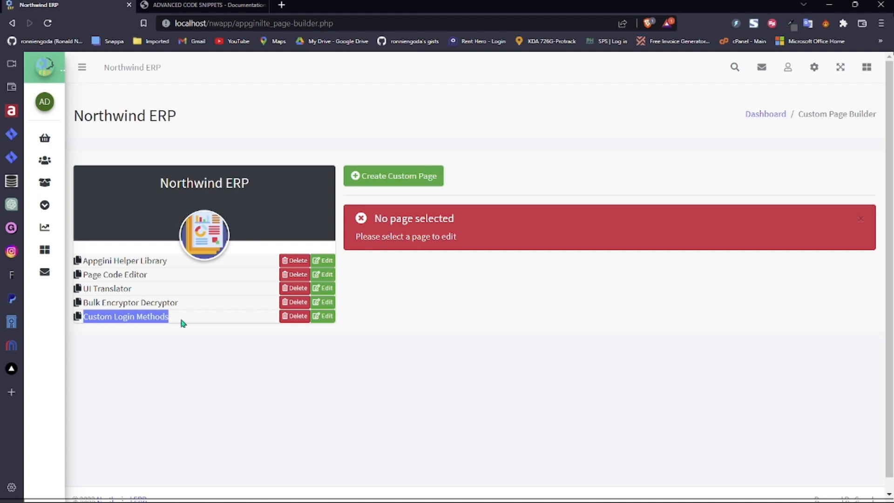
pyautogui.click(234, 361)
pyautogui.click(324, 320)
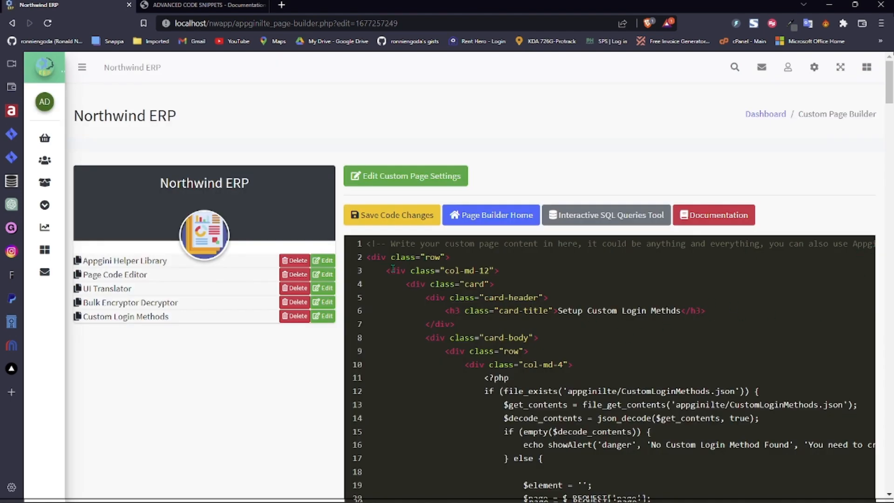
pyautogui.hotkey('ctrl', 'Tab')
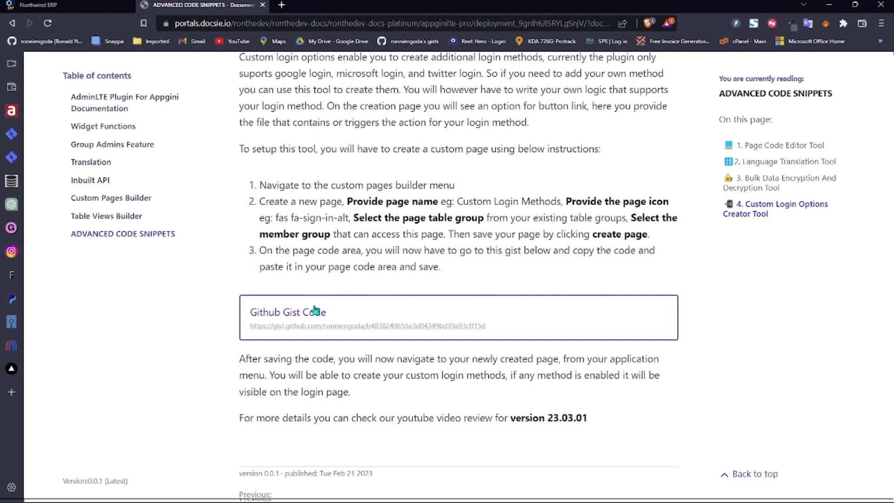
pyautogui.click(296, 315)
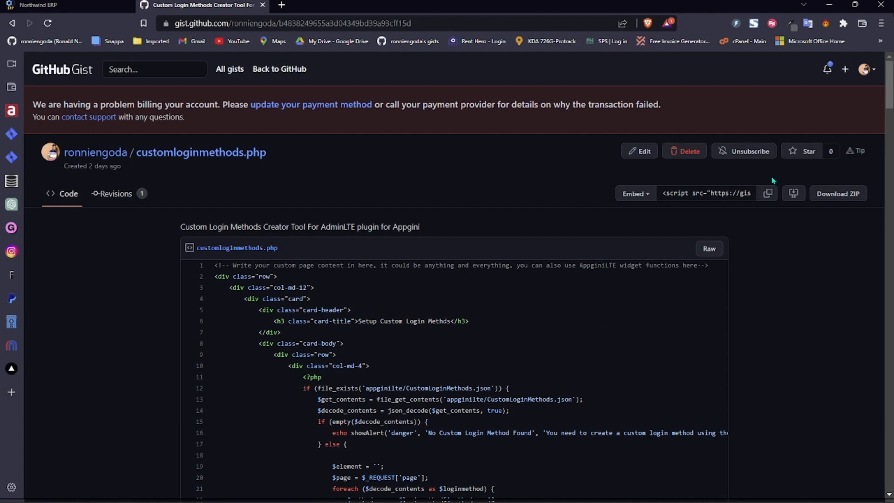
pyautogui.moveTo(888, 106); pyautogui.dragTo(867, 87)
pyautogui.click(81, 5)
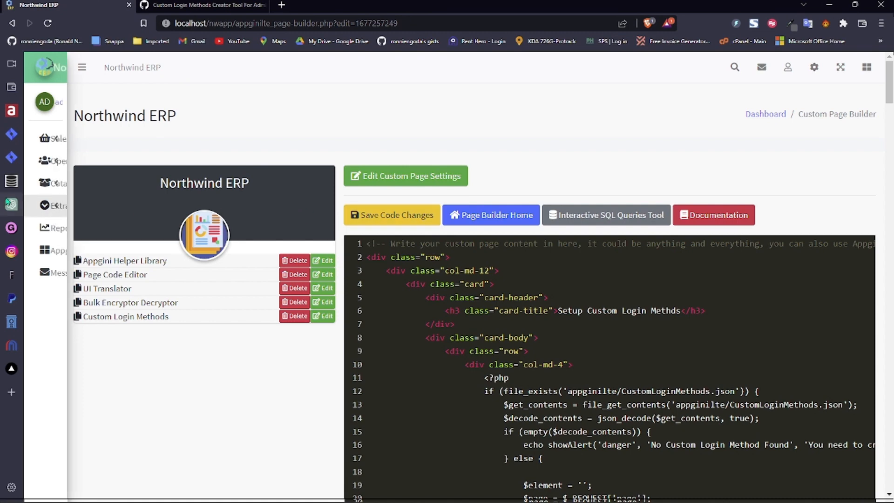
# - Go to Extras > Custom Login Methods and scroll over the Github and phone-number methods
pyautogui.moveTo(91, 215)
pyautogui.click(128, 212)
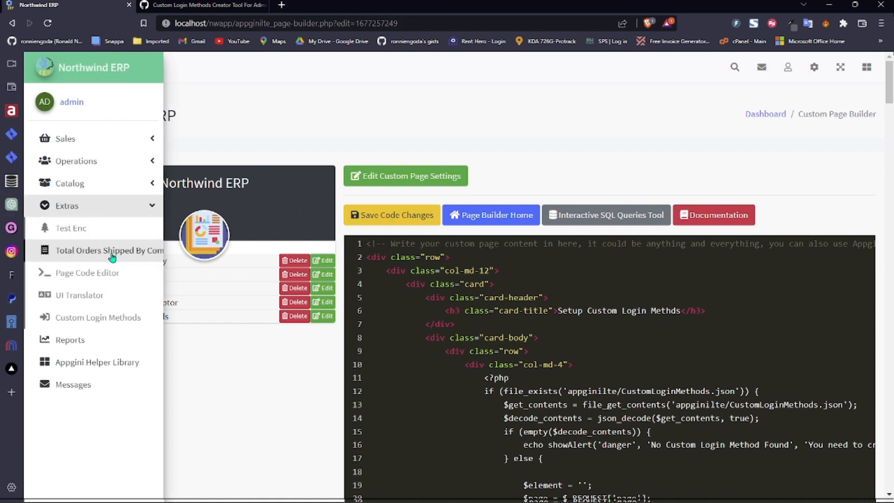
pyautogui.click(93, 325)
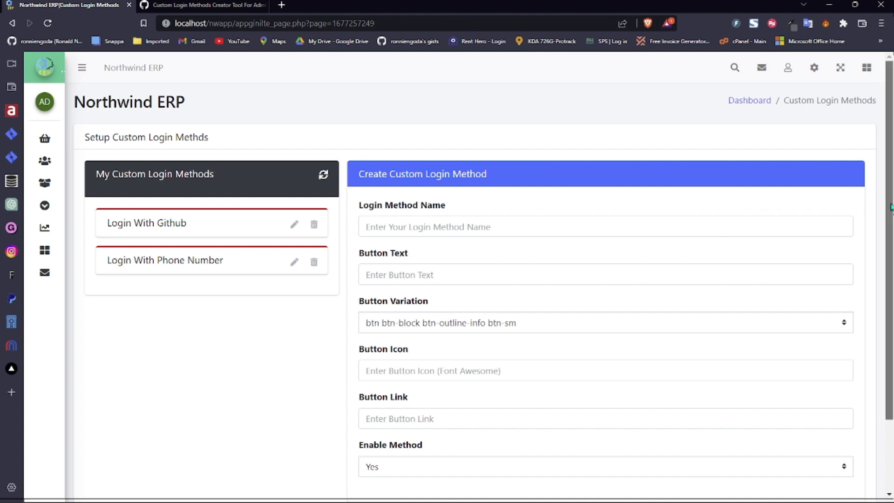
pyautogui.scroll(-1, 891, 249)
pyautogui.scroll(-1, 892, 249)
pyautogui.scroll(1, 892, 248)
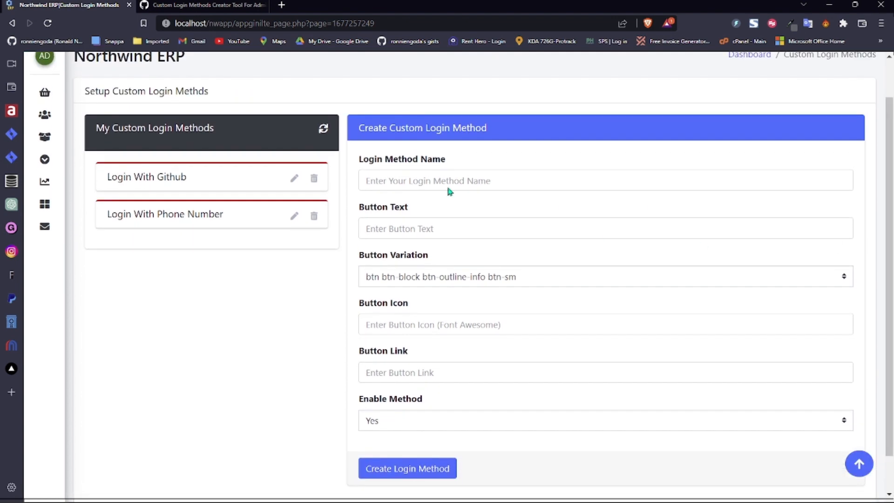
# - Step through the new method's name, button text, button icon and button link fields
pyautogui.click(438, 178)
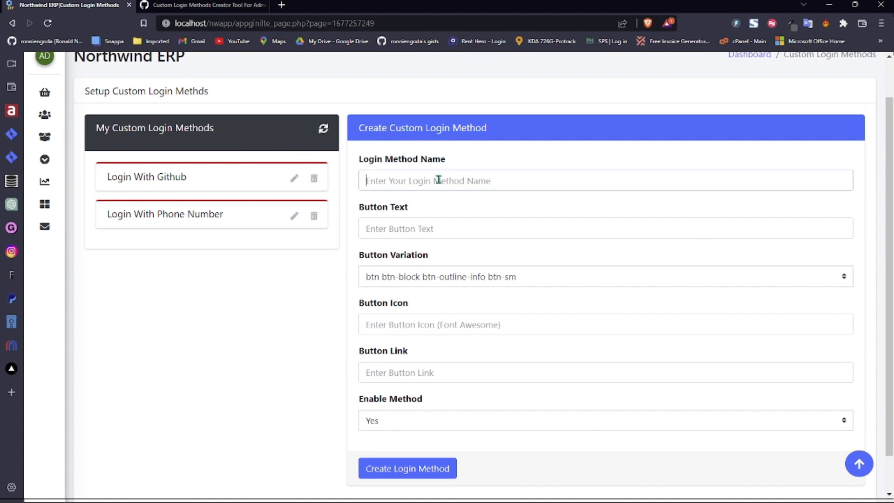
pyautogui.click(389, 225)
pyautogui.click(372, 330)
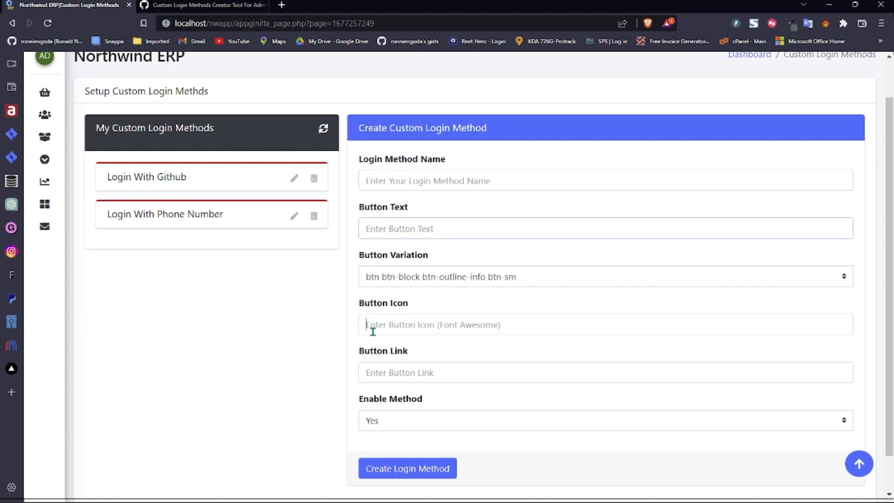
pyautogui.click(375, 371)
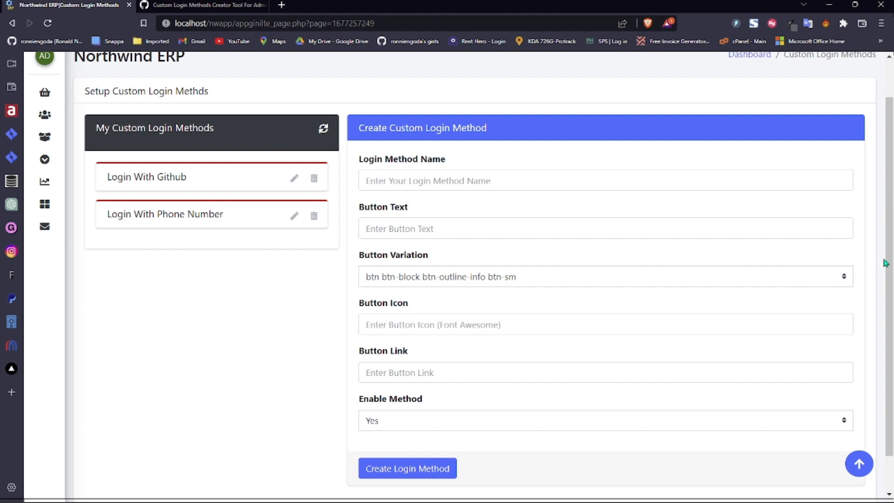
pyautogui.scroll(1, 891, 253)
pyautogui.scroll(1, 891, 253)
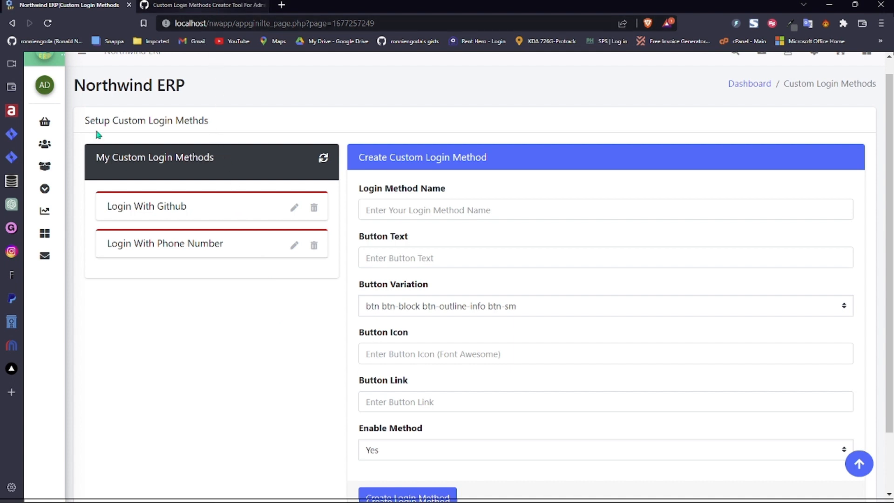
# - Go to Extras > UI Translator, listing strings like sign_up_instructions and otp_sent with translations
pyautogui.moveTo(44, 209)
pyautogui.click(70, 189)
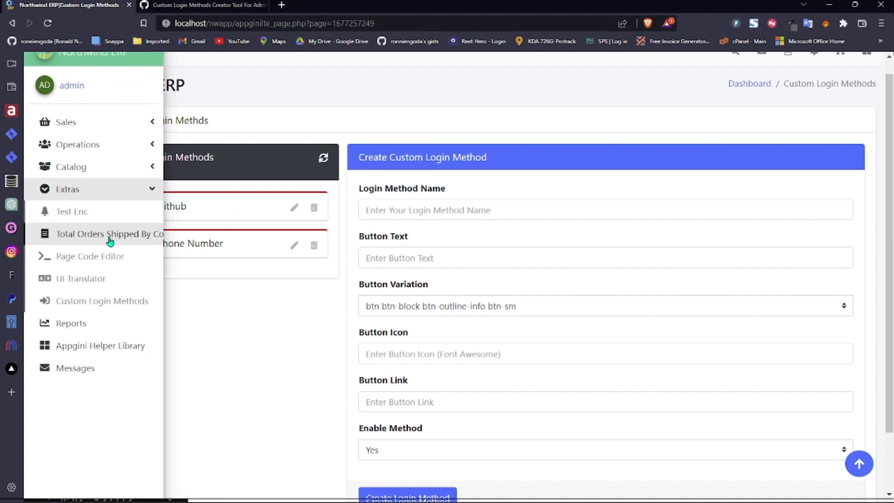
pyautogui.click(102, 282)
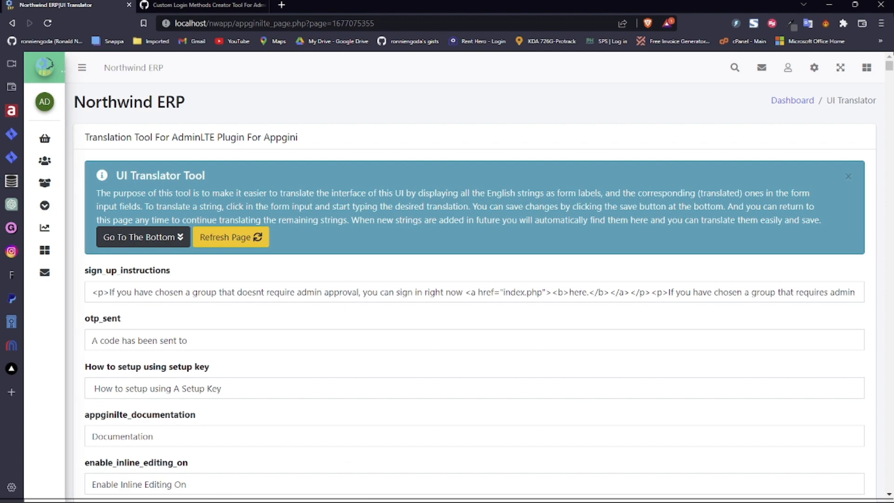
pyautogui.click(411, 497)
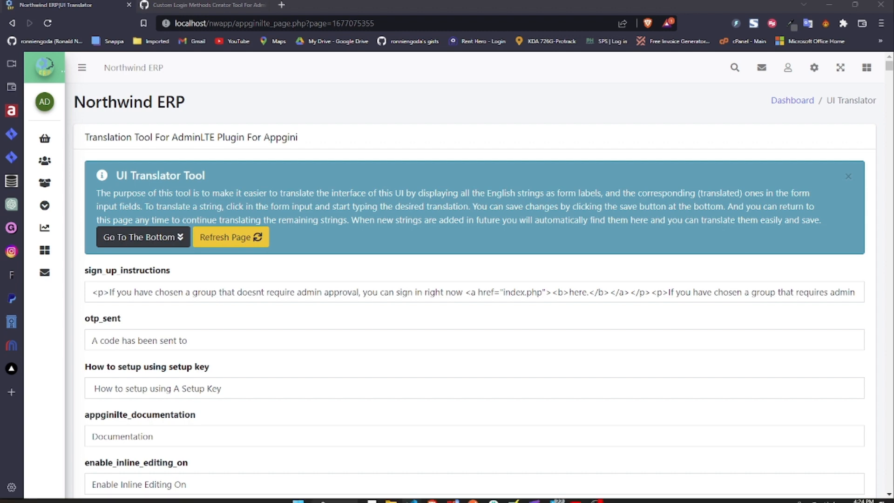
pyautogui.click(384, 401)
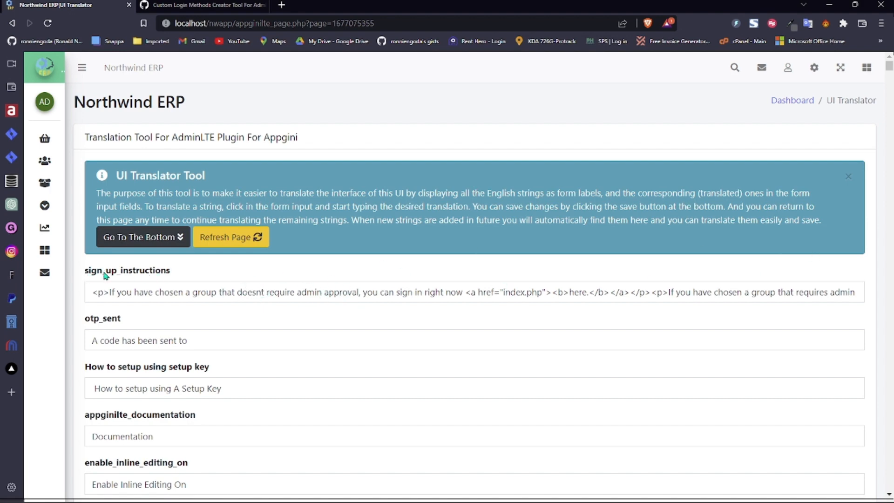
pyautogui.moveTo(87, 271); pyautogui.dragTo(171, 272)
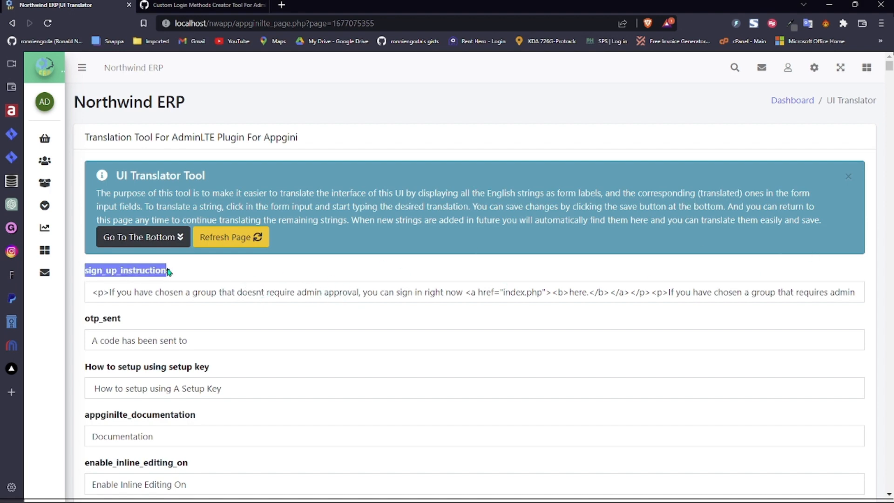
pyautogui.click(221, 292)
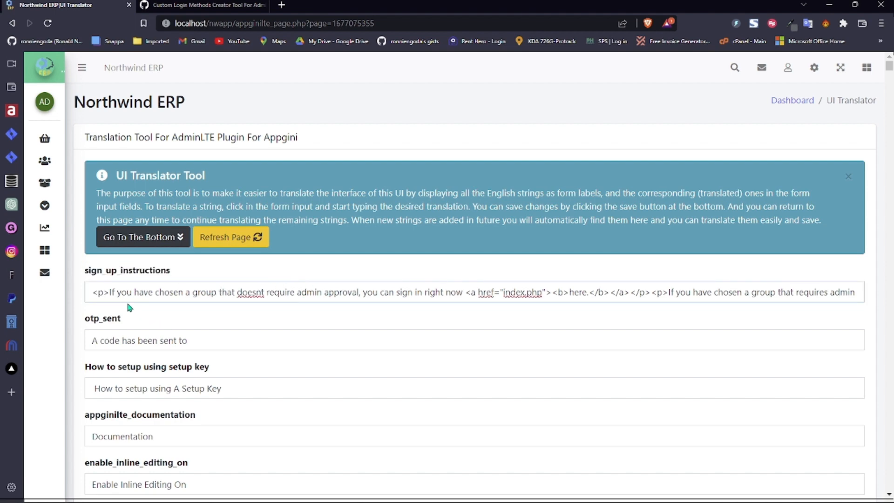
pyautogui.moveTo(110, 292); pyautogui.dragTo(462, 296)
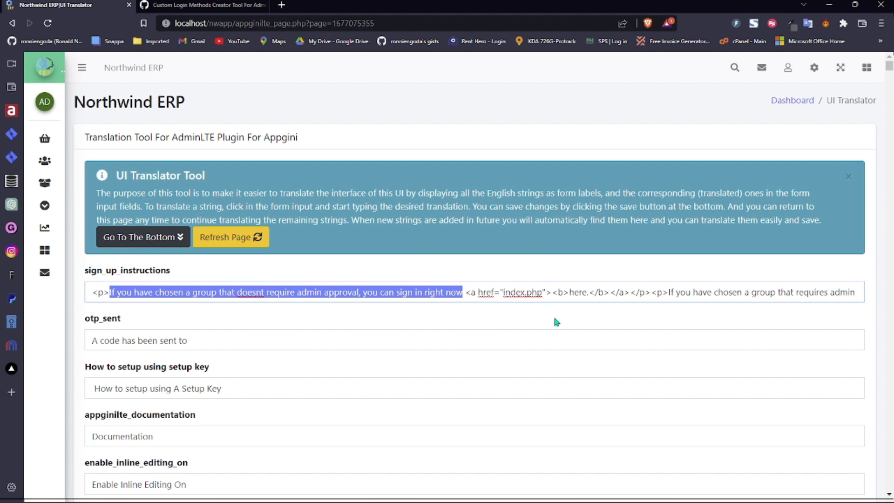
pyautogui.click(597, 292)
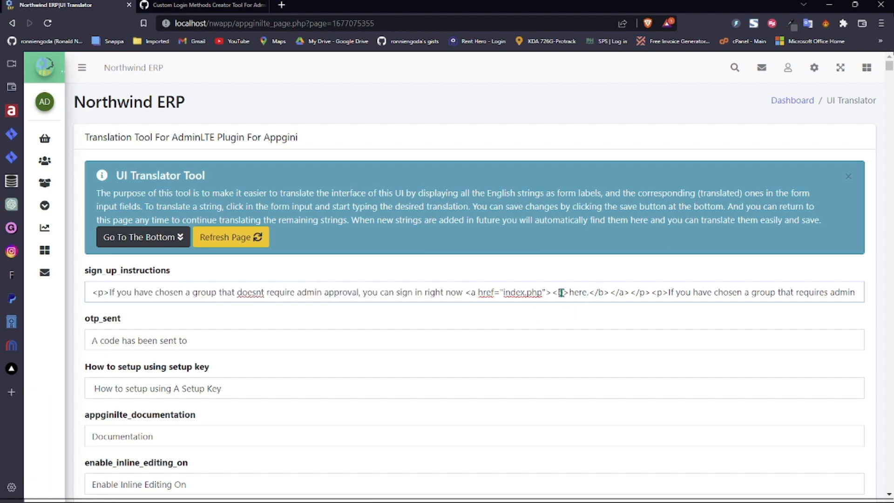
pyautogui.doubleClick(580, 292)
pyautogui.moveTo(666, 292); pyautogui.dragTo(838, 294)
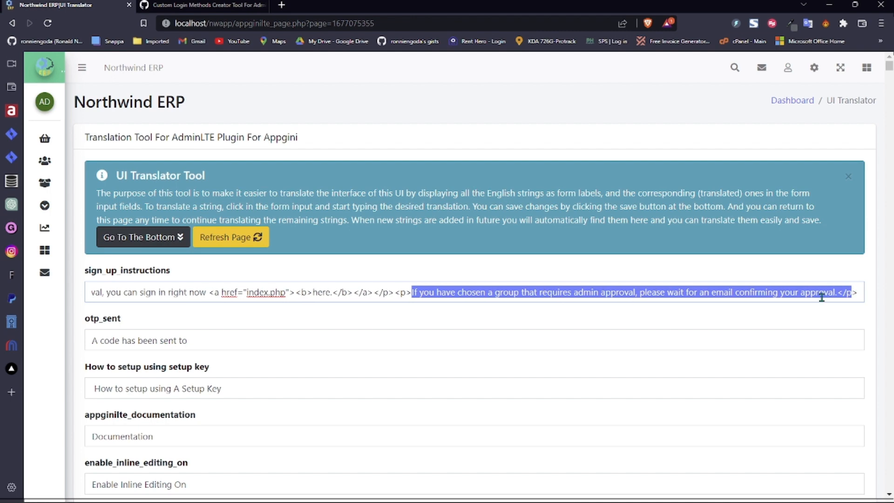
pyautogui.click(198, 340)
pyautogui.click(242, 387)
pyautogui.click(207, 431)
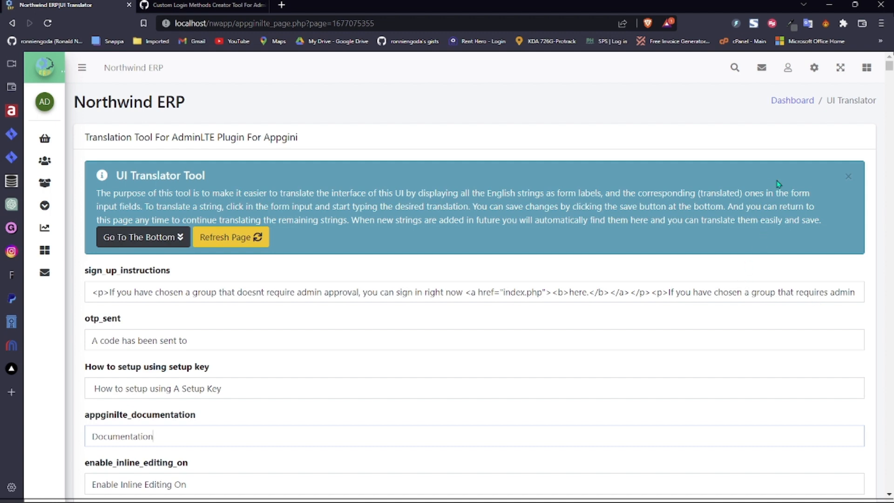
pyautogui.click(170, 239)
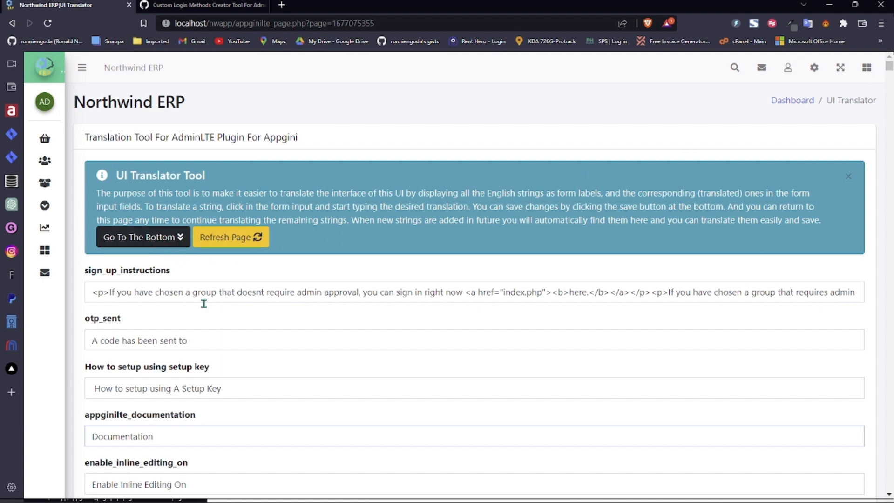
pyautogui.click(157, 243)
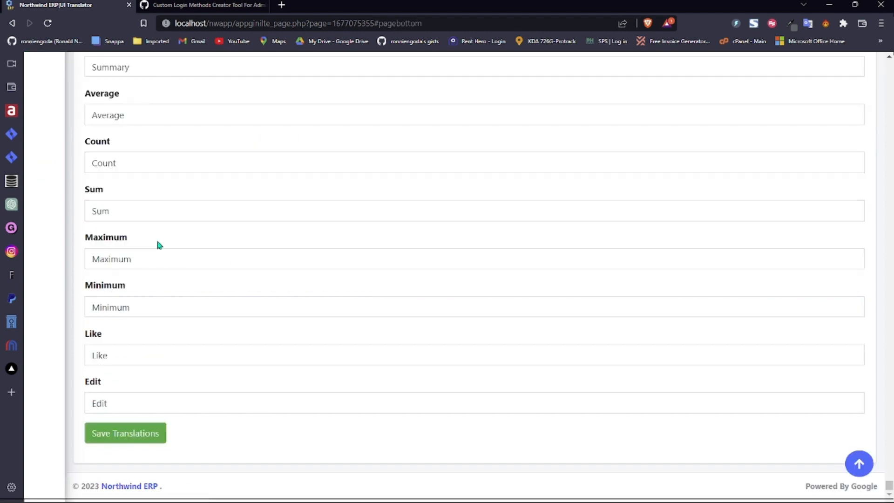
pyautogui.click(138, 397)
pyautogui.click(152, 350)
pyautogui.click(165, 303)
pyautogui.click(173, 255)
pyautogui.click(176, 218)
pyautogui.click(195, 168)
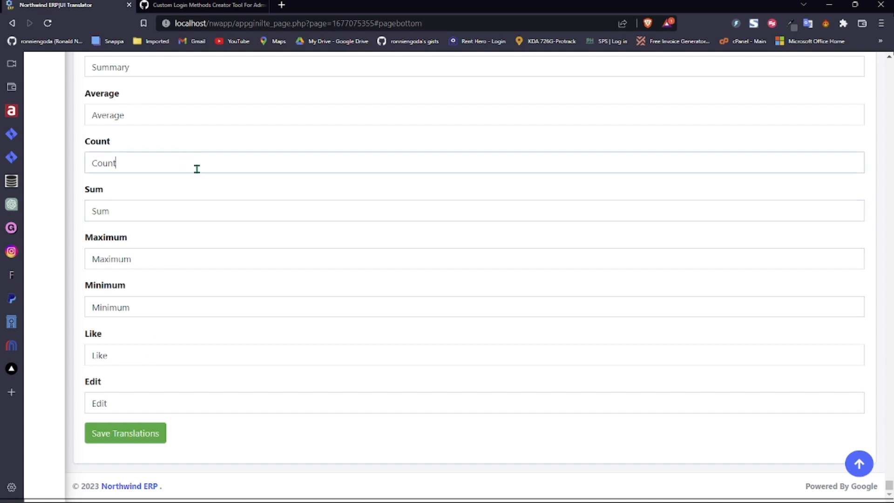
pyautogui.click(176, 116)
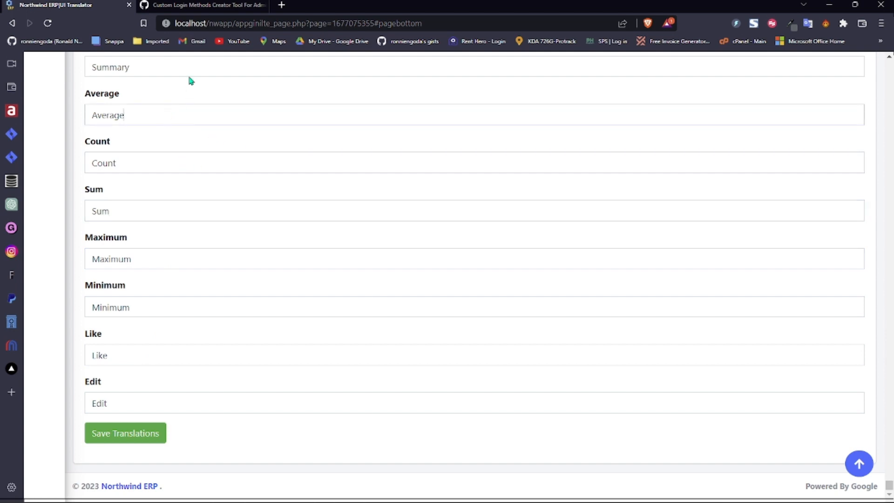
pyautogui.click(858, 466)
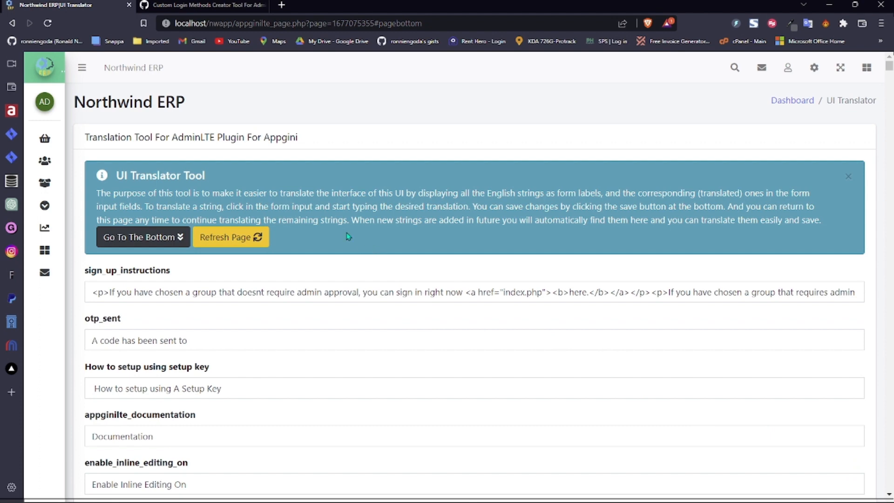
# - Find the Language Translation Tool setup steps and Gist link in the docs, then return to the translator
pyautogui.click(200, 6)
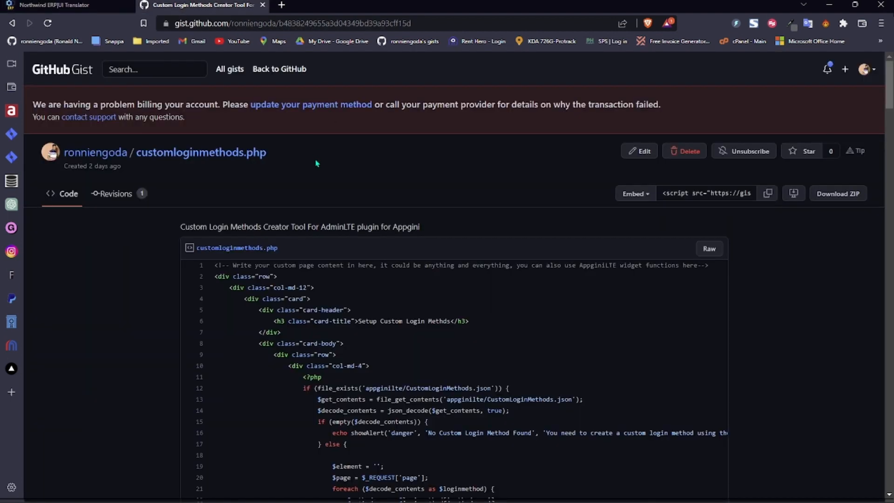
pyautogui.click(18, 22)
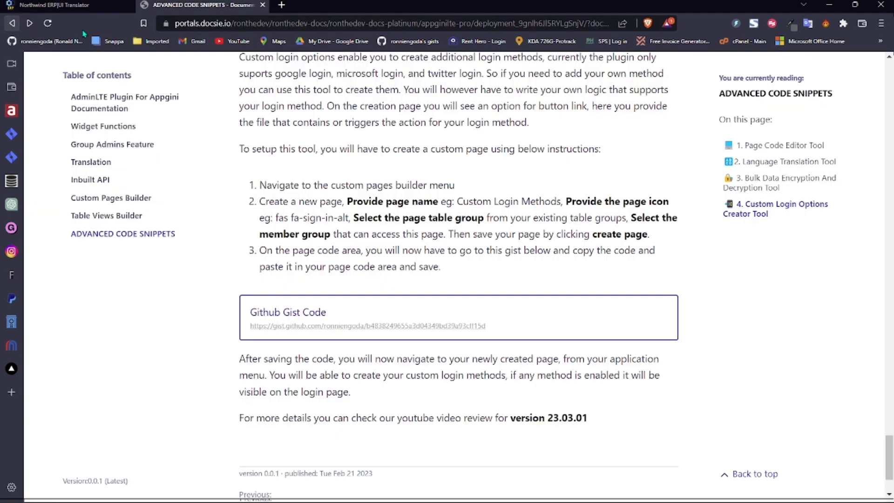
pyautogui.click(776, 163)
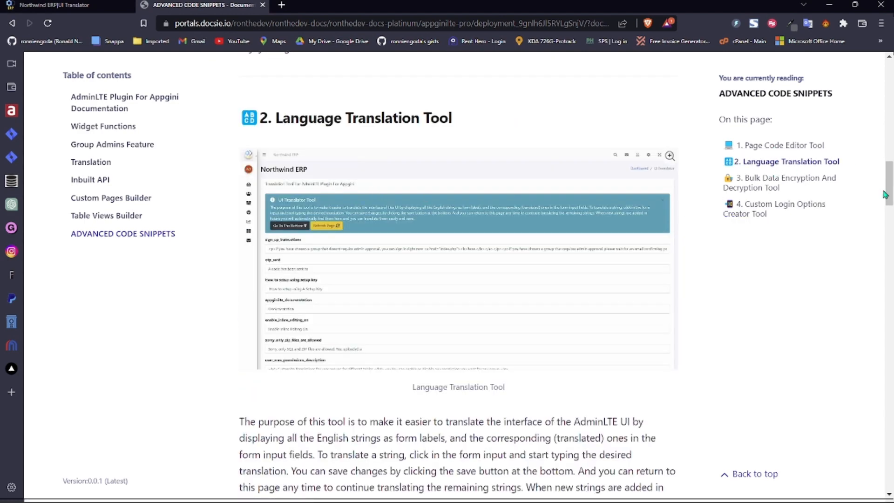
pyautogui.moveTo(888, 193); pyautogui.dragTo(888, 237)
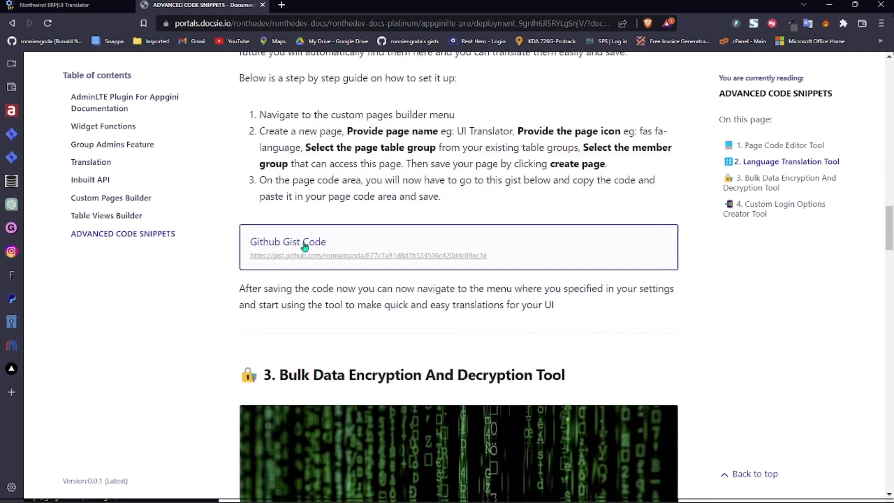
pyautogui.click(76, 4)
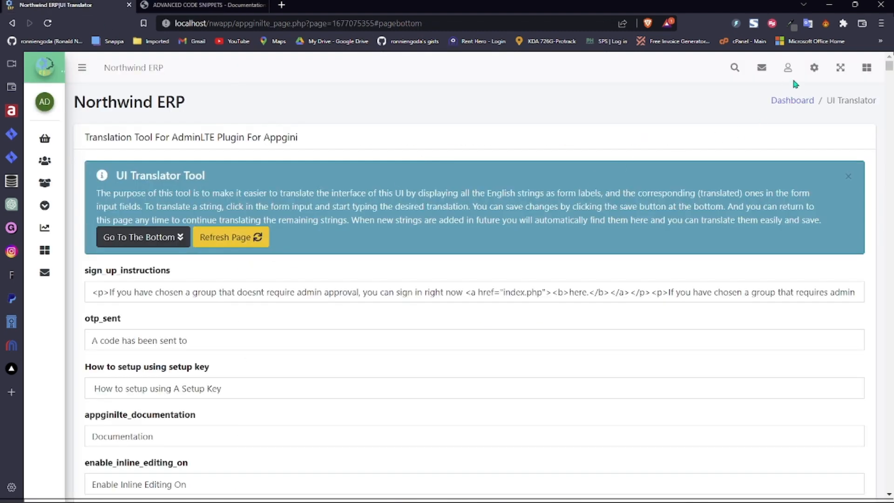
# - Expand the Extras group of tools in the sidebar
pyautogui.click(814, 68)
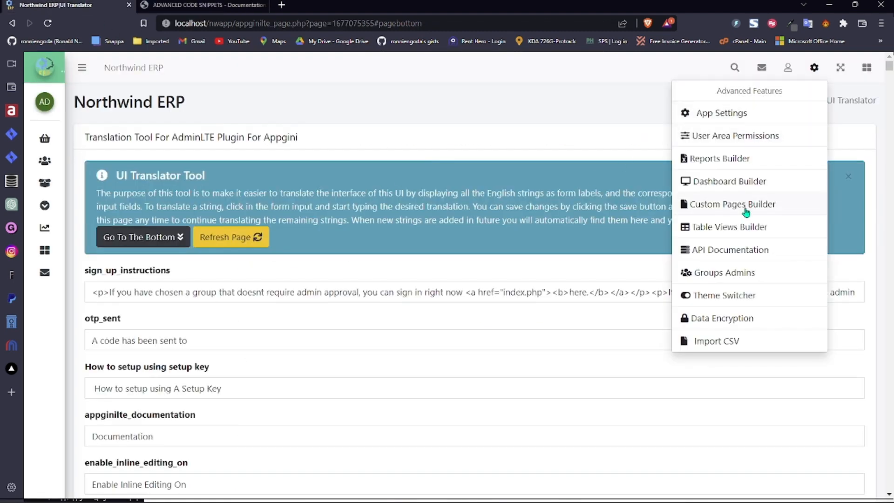
pyautogui.moveTo(53, 203)
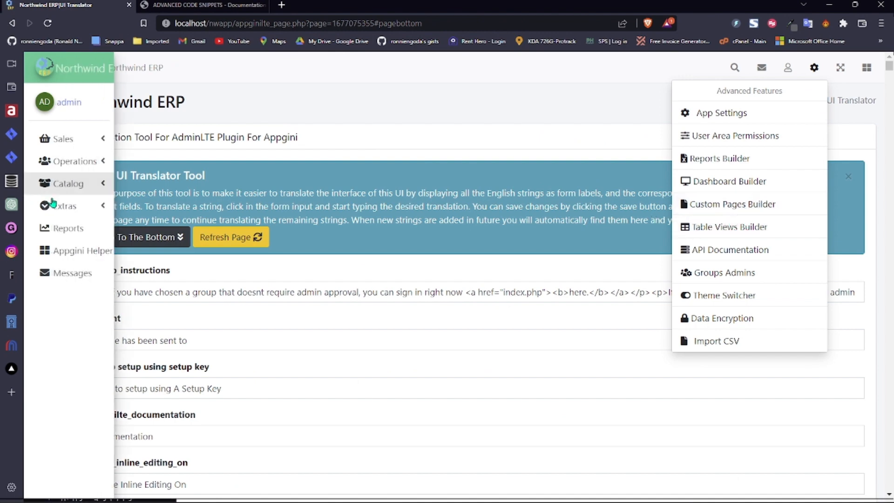
pyautogui.click(116, 208)
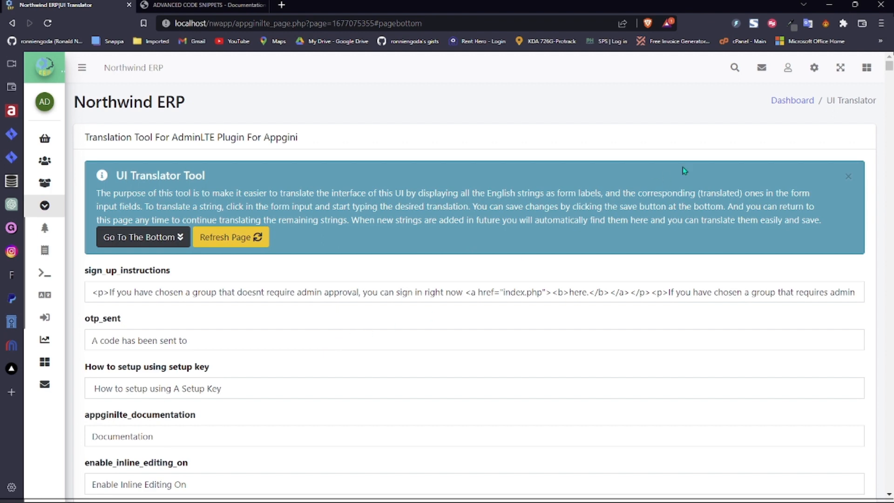
# - Scroll through the login-related translation fields, then go back to the ADVANCED CODE SNIPPETS docs
pyautogui.moveTo(889, 68); pyautogui.dragTo(890, 79)
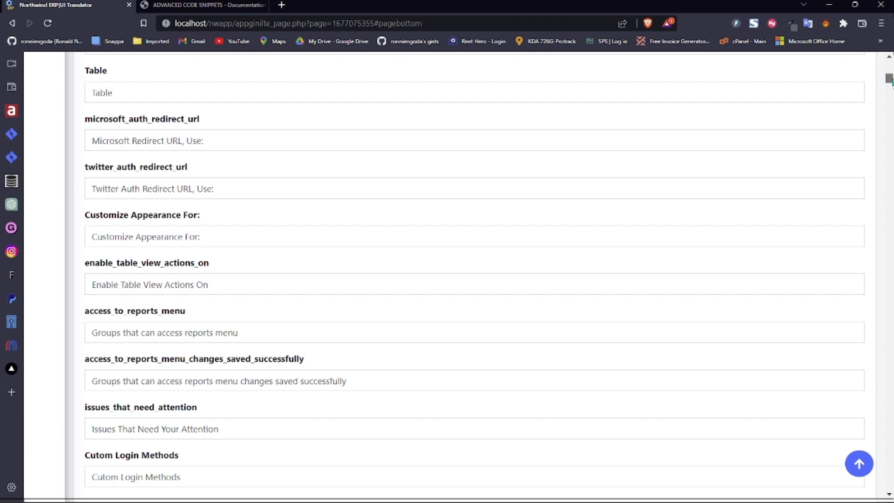
pyautogui.moveTo(890, 80); pyautogui.dragTo(891, 96)
pyautogui.click(254, 350)
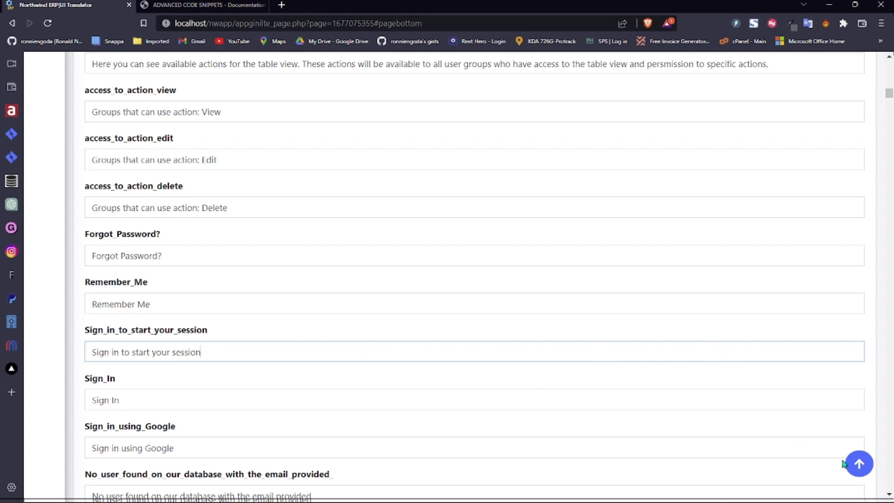
pyautogui.click(857, 464)
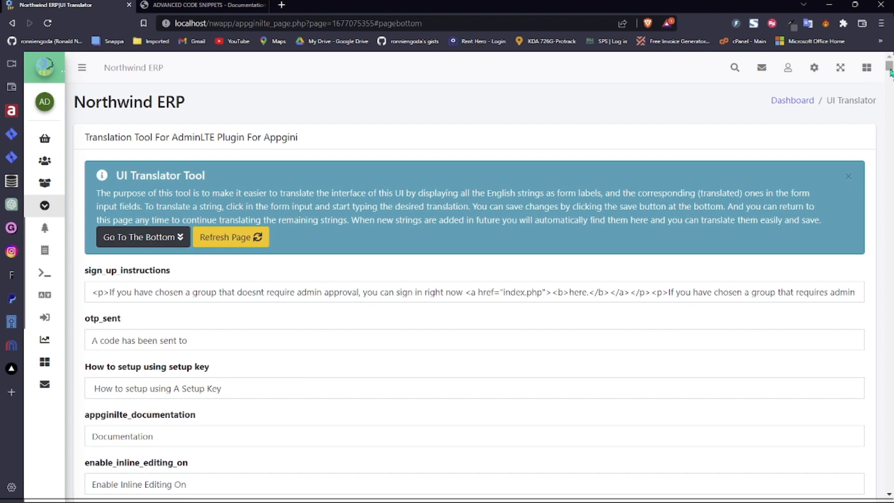
pyautogui.moveTo(890, 72); pyautogui.dragTo(889, 246)
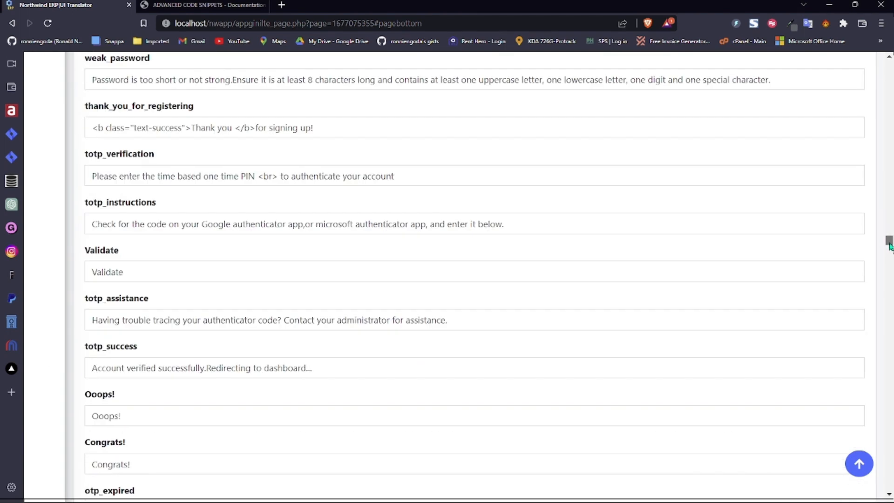
pyautogui.click(868, 461)
pyautogui.click(211, 4)
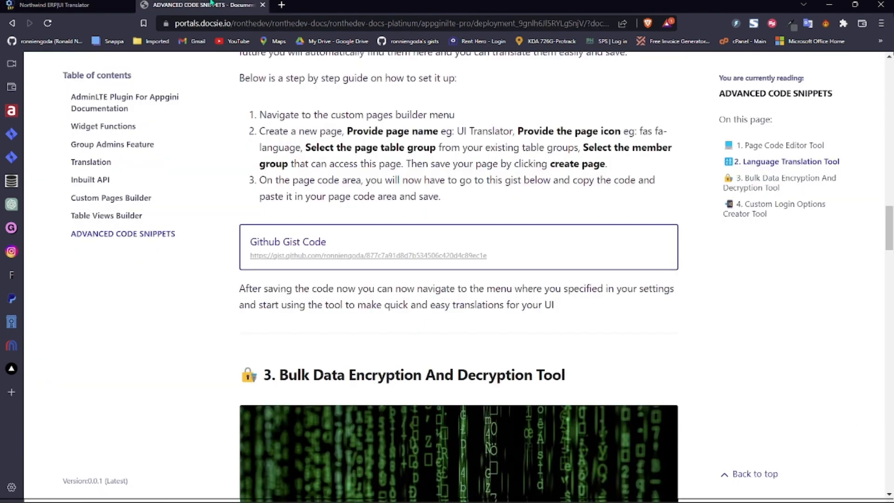
# - Read the Page Code Editor Tool setup steps in the docs, then return to the Northwind translator
pyautogui.click(800, 148)
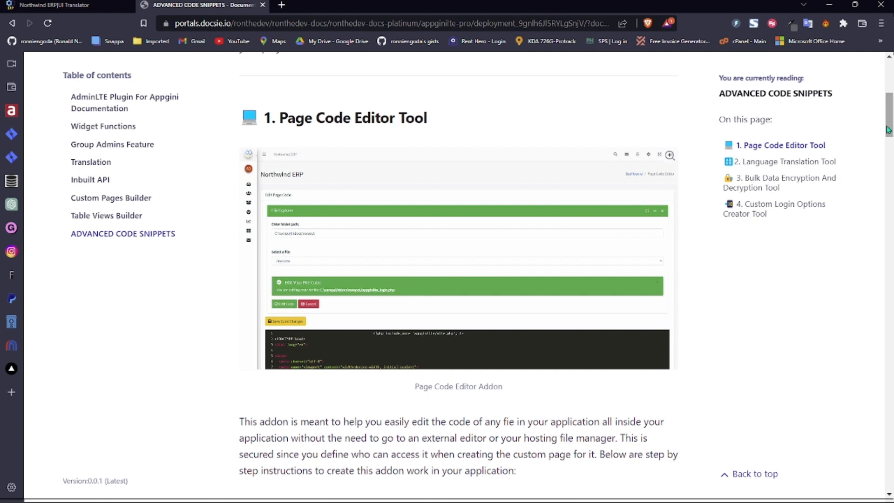
pyautogui.scroll(-4, 829, 275)
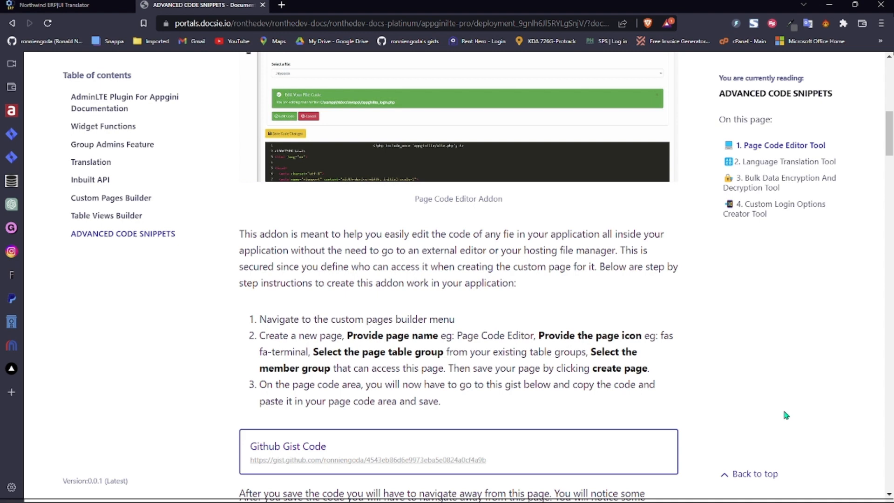
pyautogui.click(65, 5)
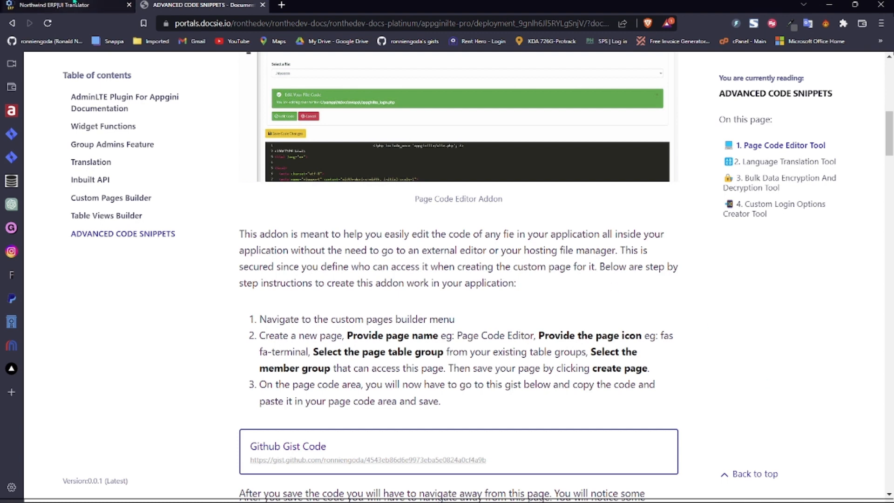
pyautogui.click(243, 4)
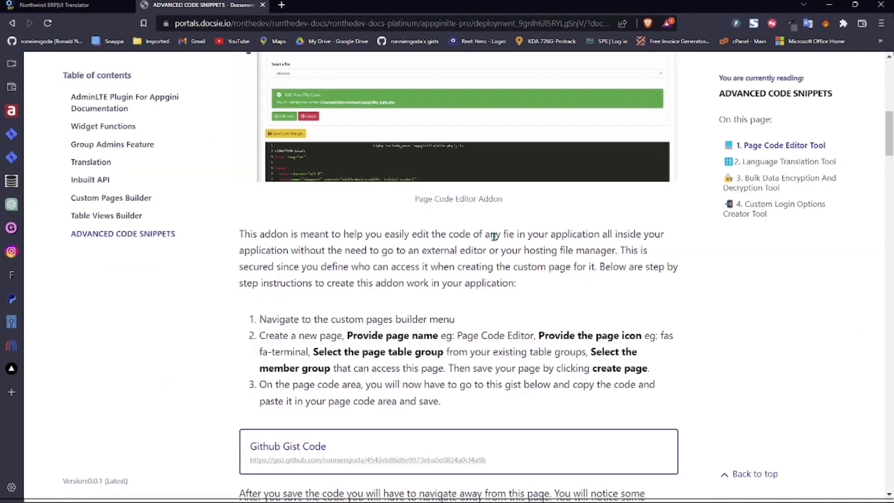
pyautogui.click(65, 4)
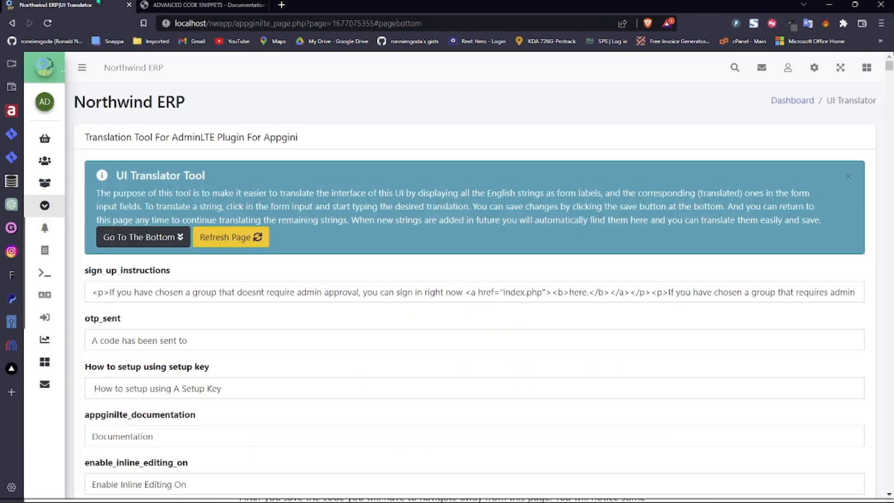
# - Open the Page Code Editor and trim the folder path to C:\xampp\htdocs\nwapp\ to list its files
pyautogui.moveTo(73, 267)
pyautogui.click(95, 277)
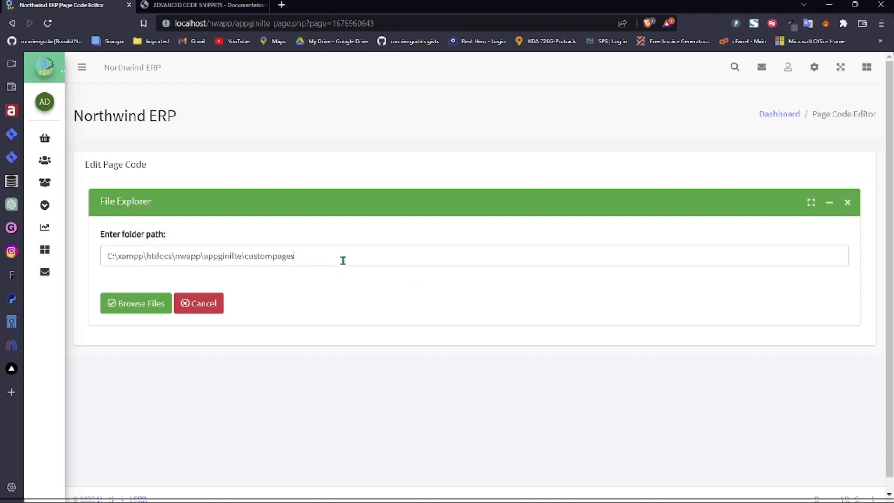
pyautogui.doubleClick(281, 258)
pyautogui.click(405, 295)
pyautogui.moveTo(203, 257); pyautogui.dragTo(325, 257)
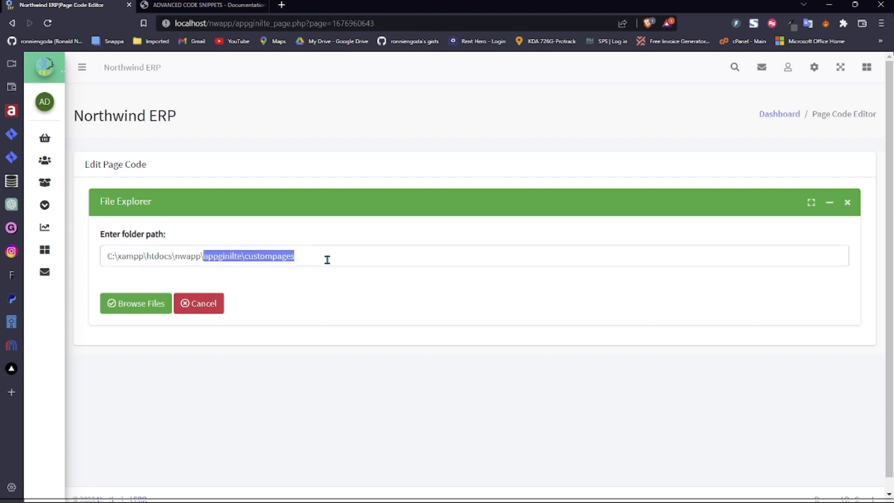
pyautogui.press('BackSpace')
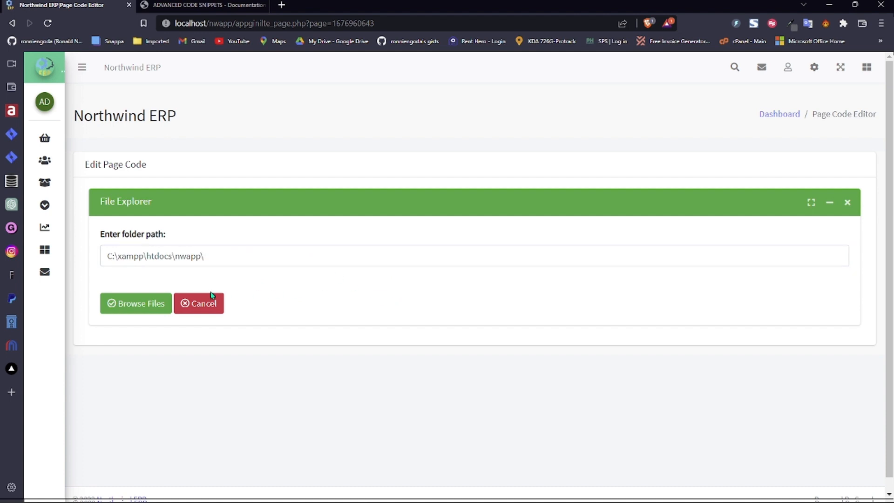
pyautogui.click(129, 310)
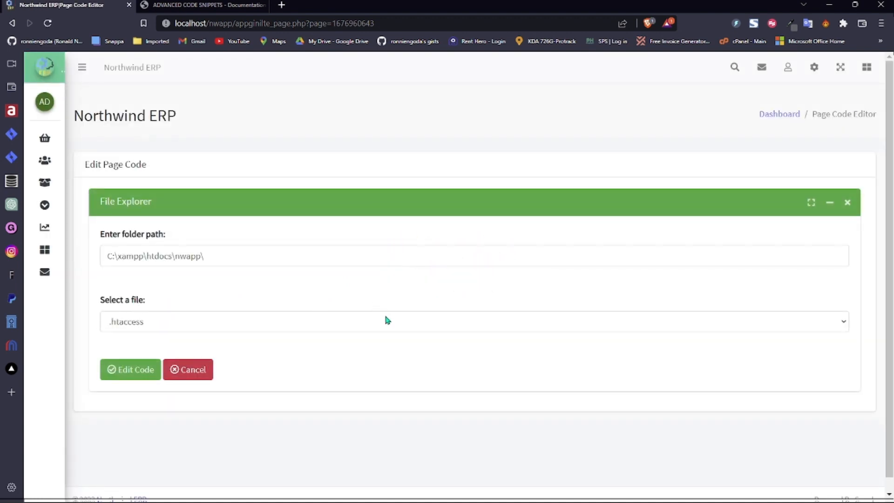
# - Choose appginilte_header.php from the file list and load its code for editing
pyautogui.click(386, 322)
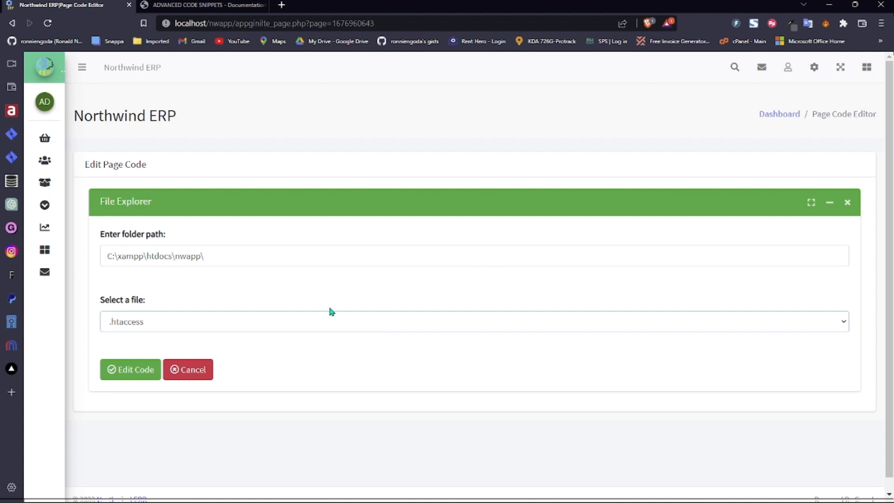
pyautogui.click(289, 261)
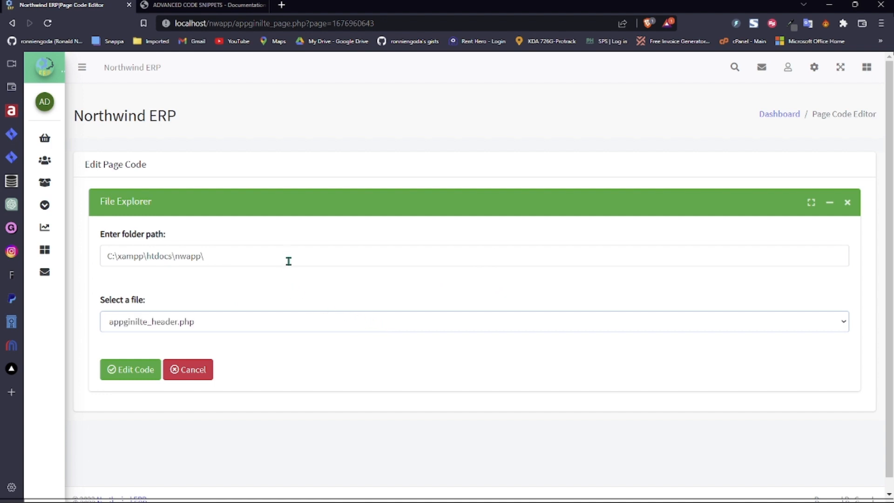
pyautogui.click(331, 364)
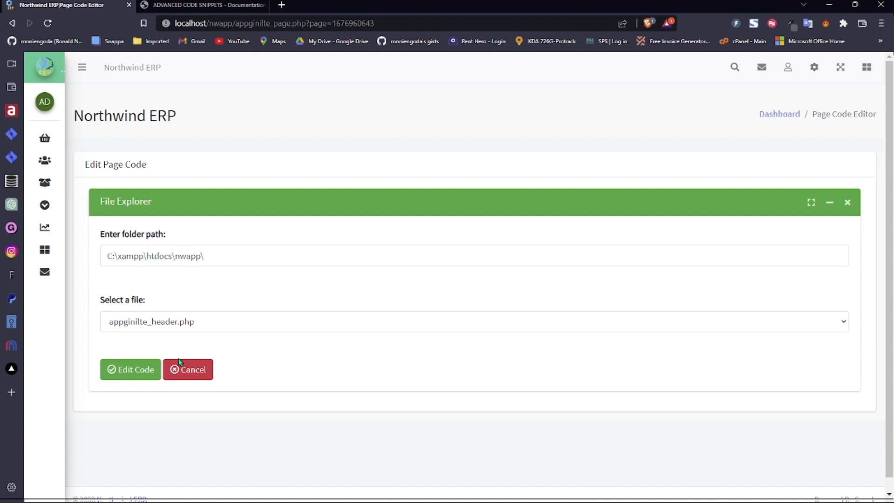
pyautogui.click(137, 370)
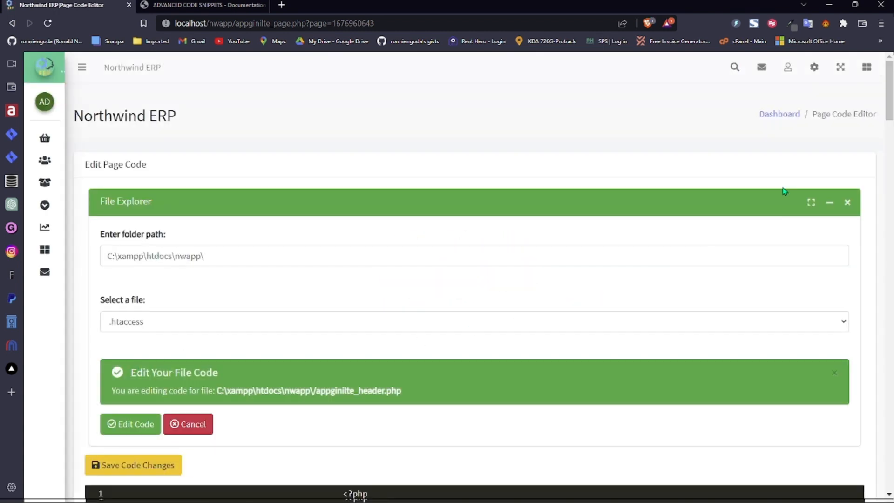
# - Scroll through the loaded appginilte_header.php code, then return to the Advanced Code Snippets documentation
pyautogui.moveTo(891, 106); pyautogui.dragTo(883, 445)
pyautogui.scroll(-3, 887, 151)
pyautogui.click(859, 463)
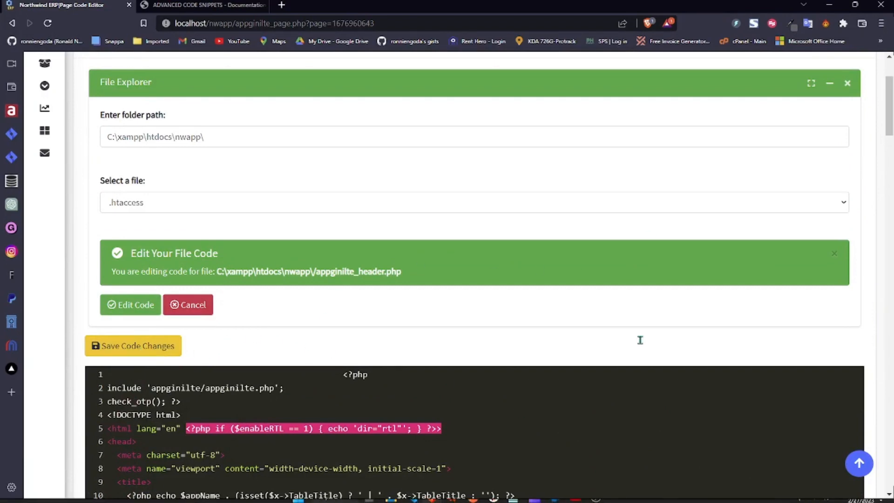
pyautogui.scroll(3, 636, 201)
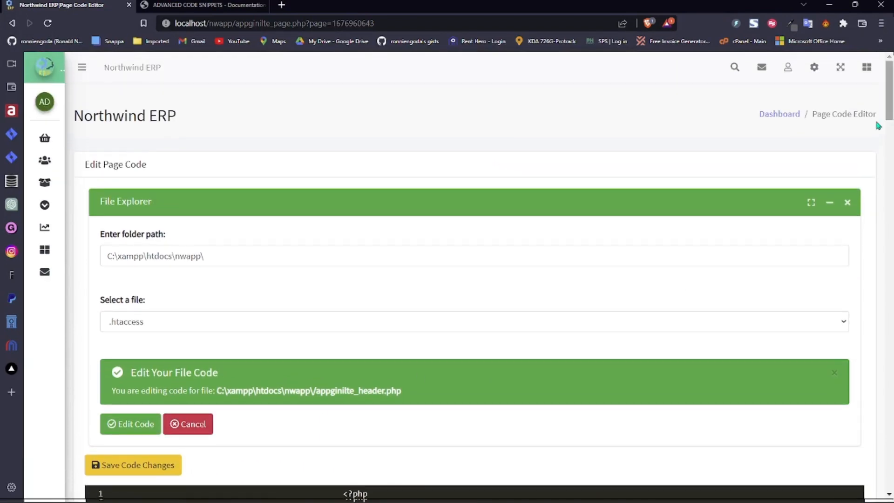
pyautogui.click(205, 6)
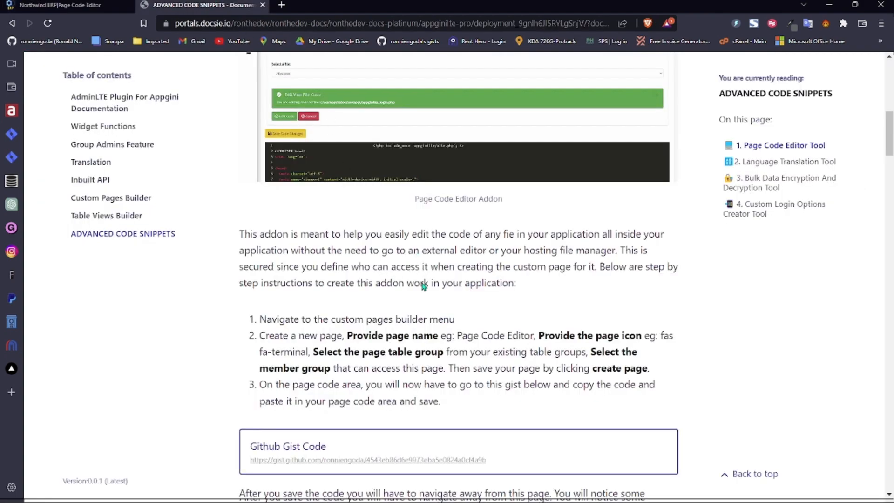
# - Skim the code snippets guide, then open the Custom Pages Builder from the ERP gear menu
pyautogui.moveTo(889, 142); pyautogui.dragTo(890, 413)
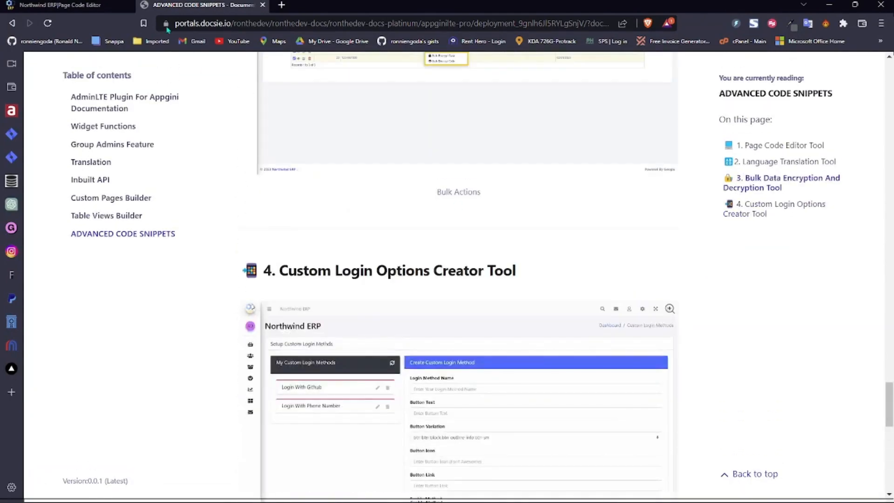
pyautogui.click(77, 4)
pyautogui.click(815, 71)
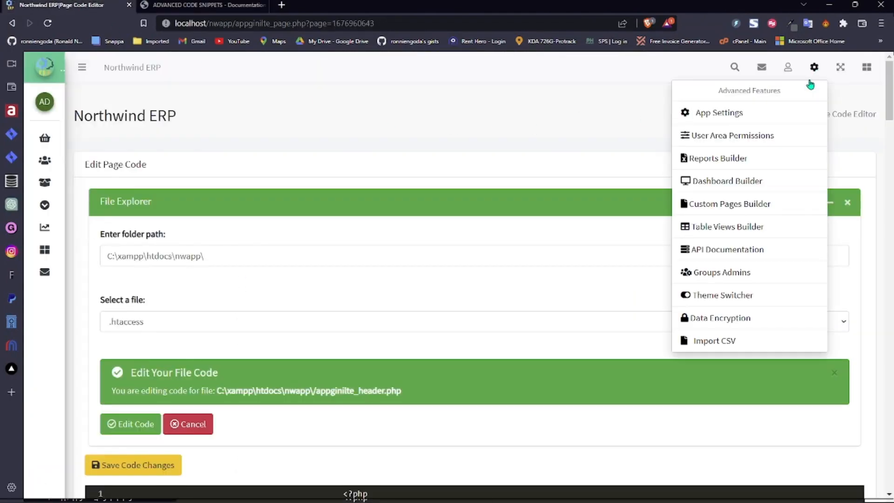
pyautogui.click(745, 207)
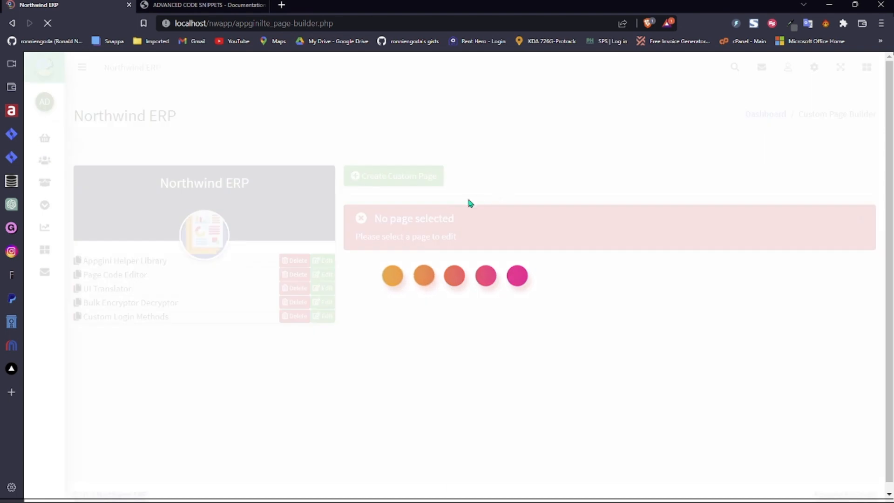
# - Read further in the snippets guide, then return to the Custom Page Builder's five custom pages
pyautogui.click(201, 5)
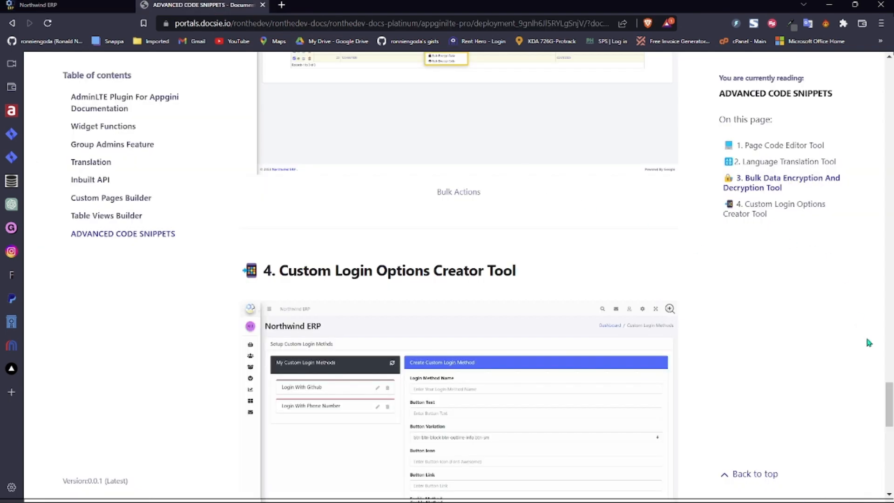
pyautogui.moveTo(889, 392); pyautogui.dragTo(890, 236)
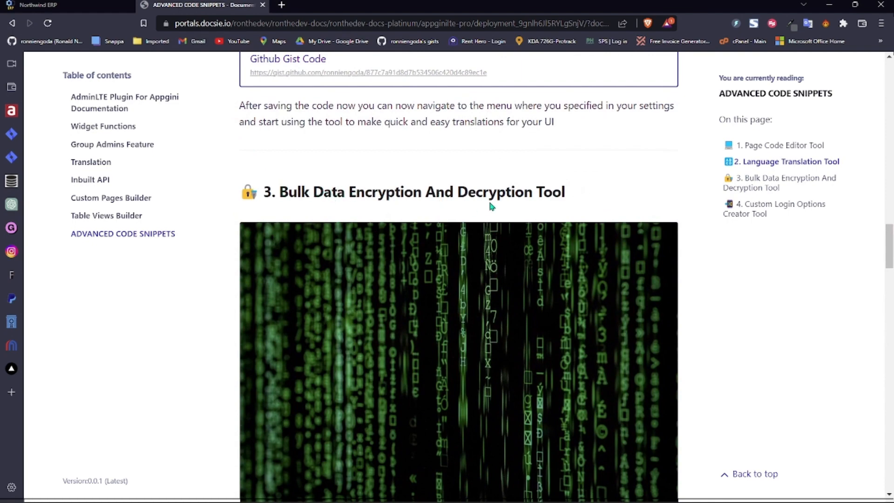
pyautogui.moveTo(891, 252)
pyautogui.mouseDown()
pyautogui.moveTo(887, 108)
pyautogui.moveTo(883, 379)
pyautogui.moveTo(884, 263)
pyautogui.mouseUp()
pyautogui.click(59, 4)
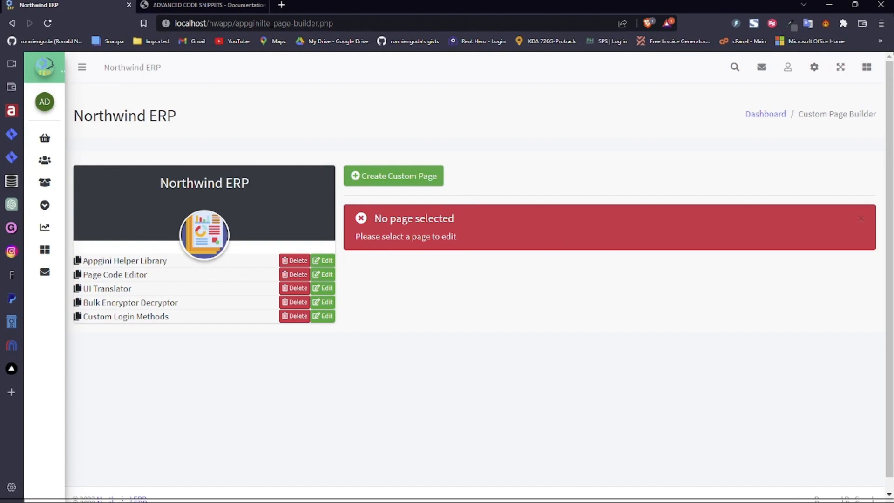
# - Go to the ERP dashboard and open the Test Enc table under Extras
pyautogui.hotkey('alt', 'Tab')
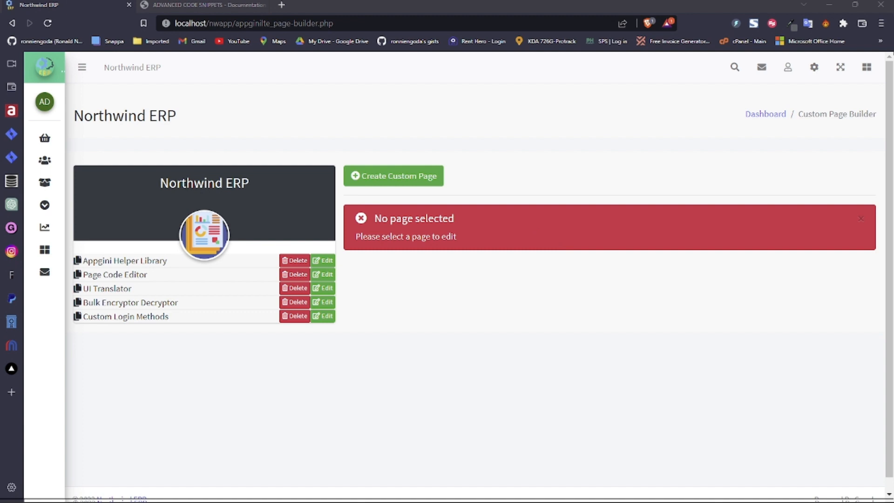
pyautogui.click(763, 114)
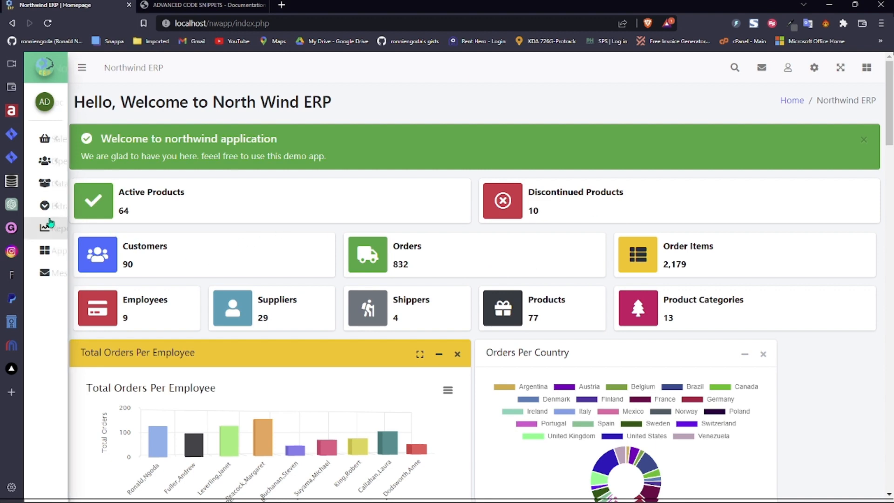
pyautogui.click(111, 212)
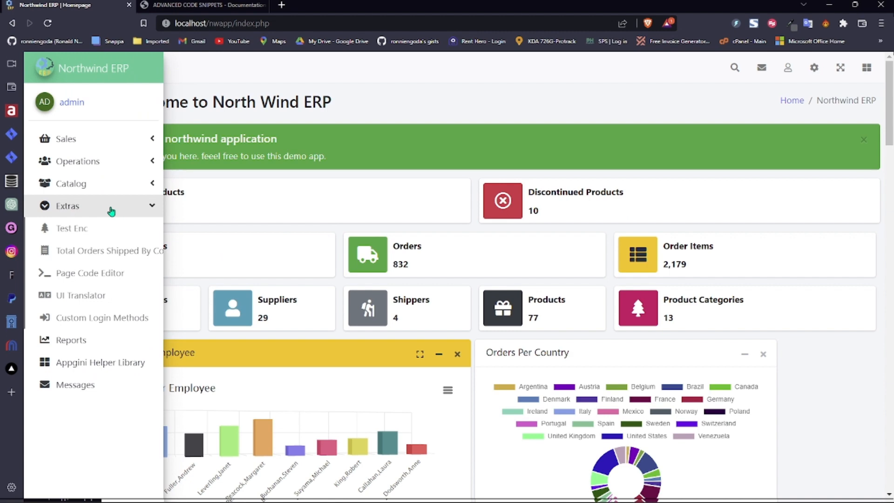
pyautogui.click(93, 233)
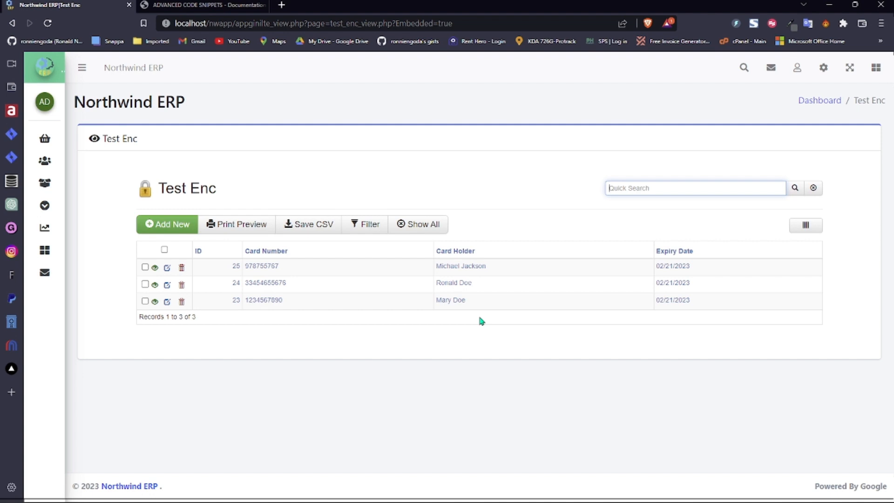
pyautogui.click(181, 193)
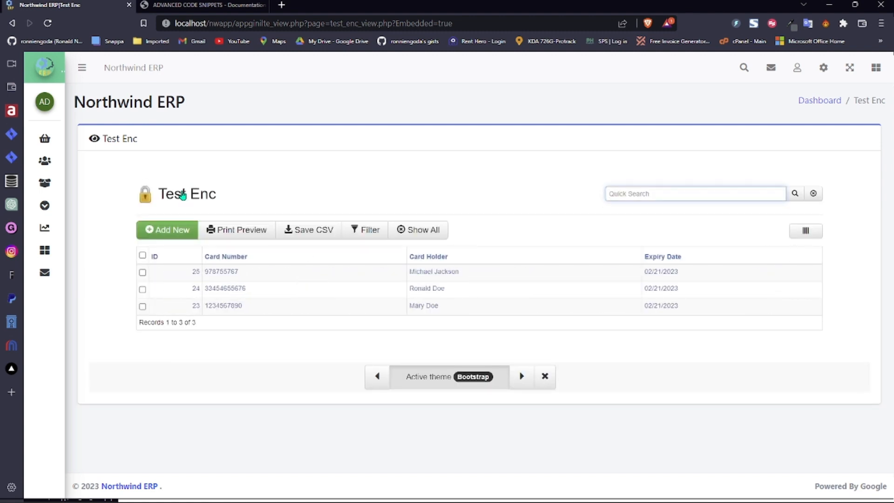
pyautogui.click(545, 377)
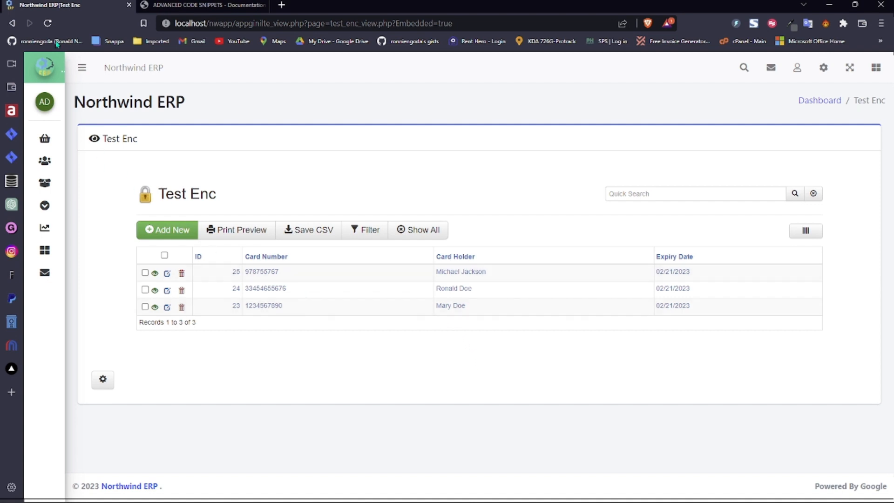
pyautogui.click(48, 23)
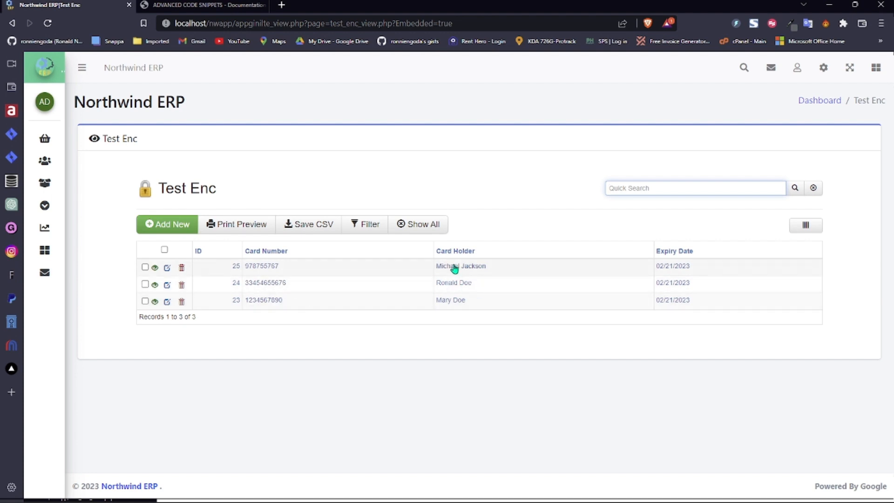
# - Replace record 25's Card Holder with a new person's name, save, and return to the list
pyautogui.click(271, 266)
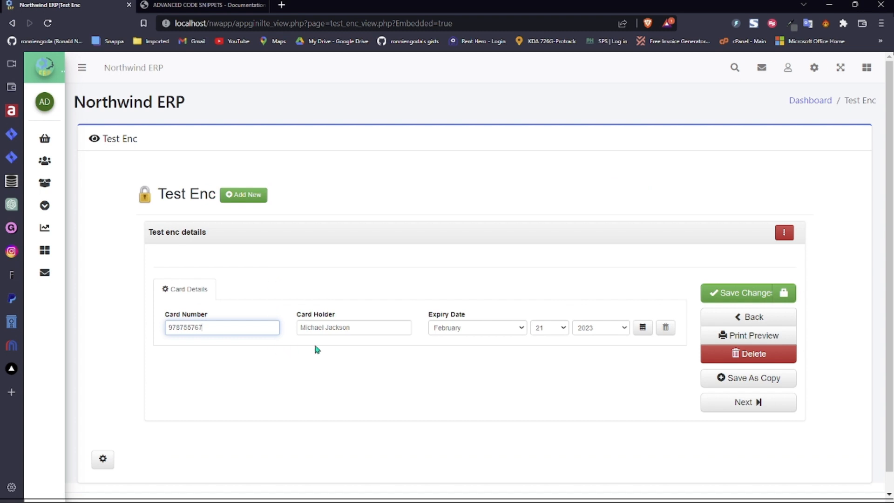
pyautogui.click(367, 326)
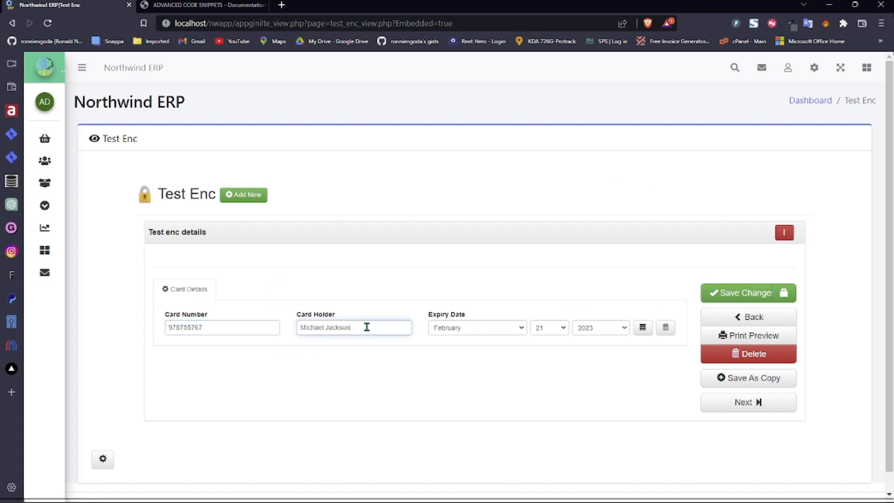
pyautogui.press('BackSpace')
pyautogui.press('BackSpace')
pyautogui.press('BackSpace')
pyautogui.press('BackSpace')
pyautogui.press('BackSpace')
pyautogui.press('BackSpace')
pyautogui.press('BackSpace')
pyautogui.press('BackSpace')
pyautogui.press('BackSpace')
pyautogui.press('BackSpace')
pyautogui.press('BackSpace')
pyautogui.press('BackSpace')
pyautogui.press('BackSpace')
pyautogui.press('BackSpace')
pyautogui.click(743, 292)
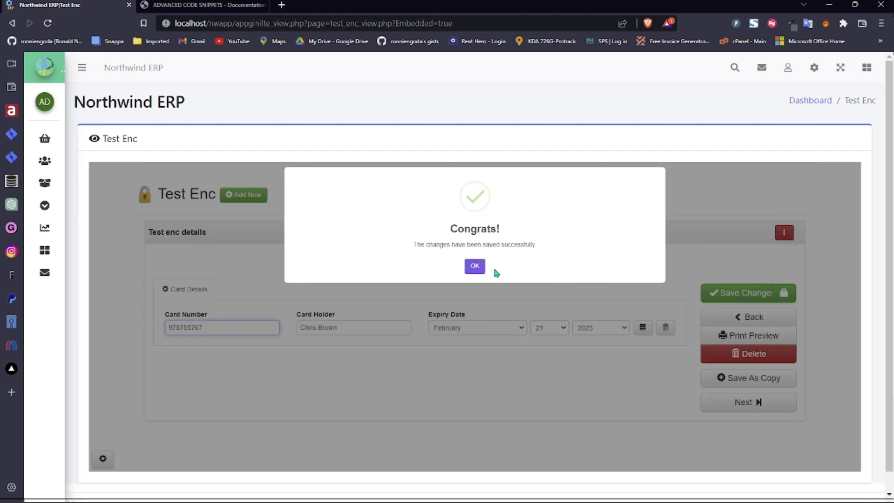
pyautogui.click(477, 268)
pyautogui.click(182, 199)
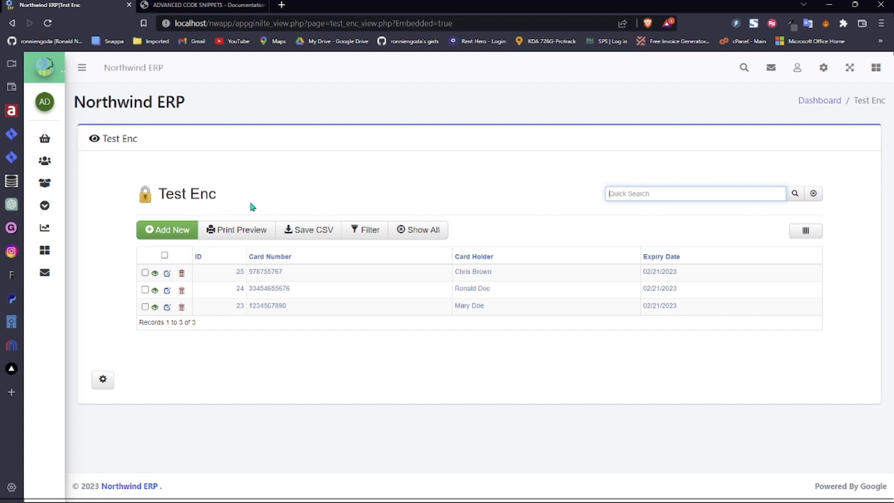
# - Open the Data Encryption tool and scroll down to the Test Enc table
pyautogui.click(824, 69)
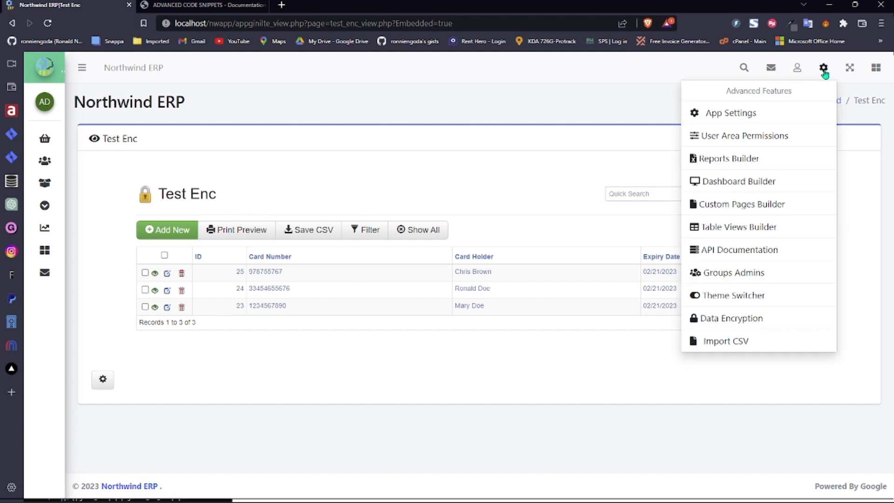
pyautogui.click(718, 318)
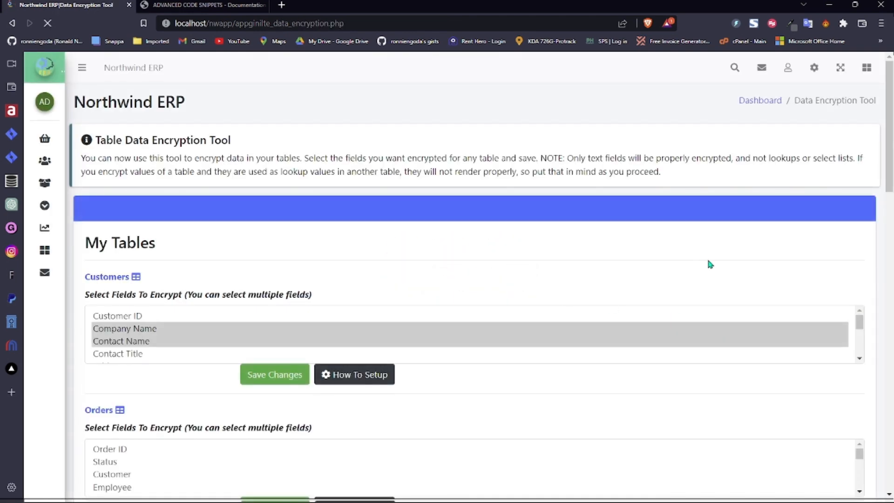
pyautogui.scroll(-10, 863, 382)
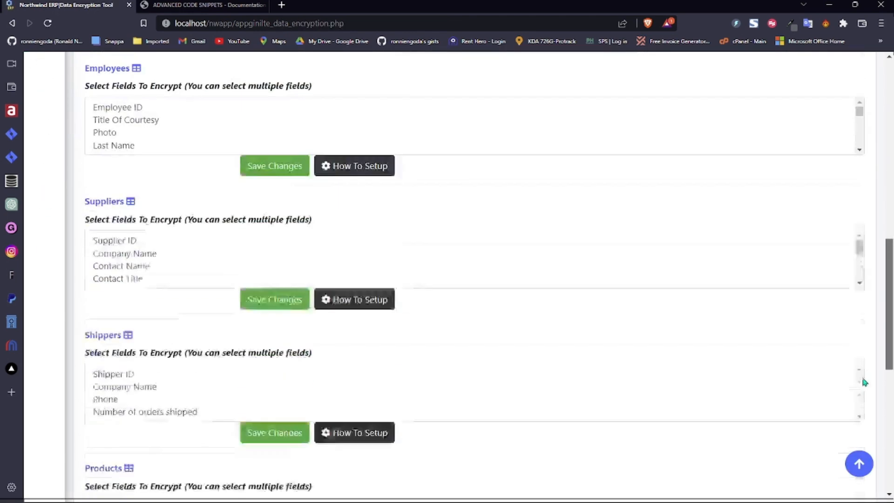
pyautogui.scroll(-8, 864, 382)
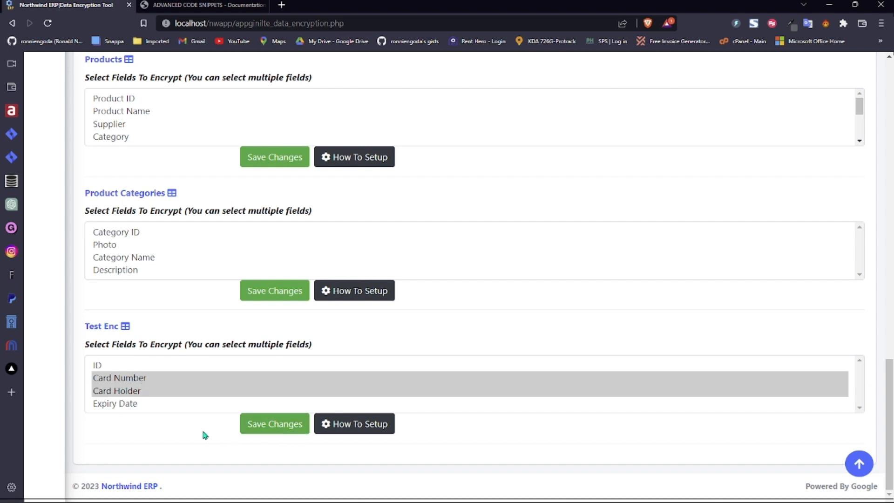
# - Show the Test Enc setup instructions with the global encryption function code
pyautogui.click(352, 423)
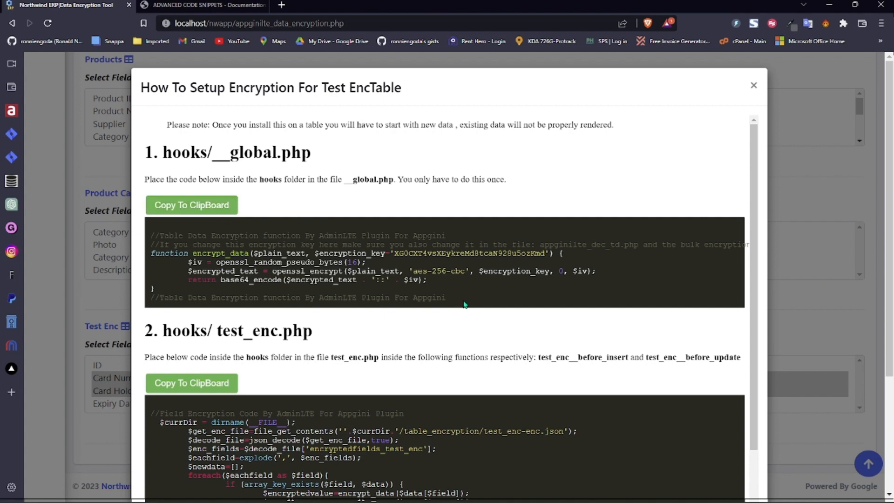
pyautogui.moveTo(463, 303); pyautogui.dragTo(158, 235)
pyautogui.click(154, 239)
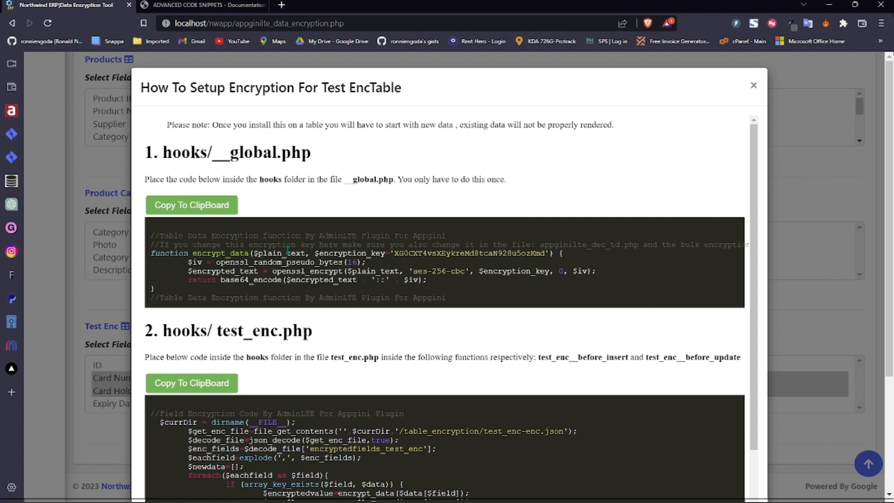
# - Highlight the hooks folder and test_enc file names in the Test Enc setup code, then close it
pyautogui.moveTo(454, 297); pyautogui.dragTo(234, 298)
pyautogui.click(350, 280)
pyautogui.doubleClick(191, 330)
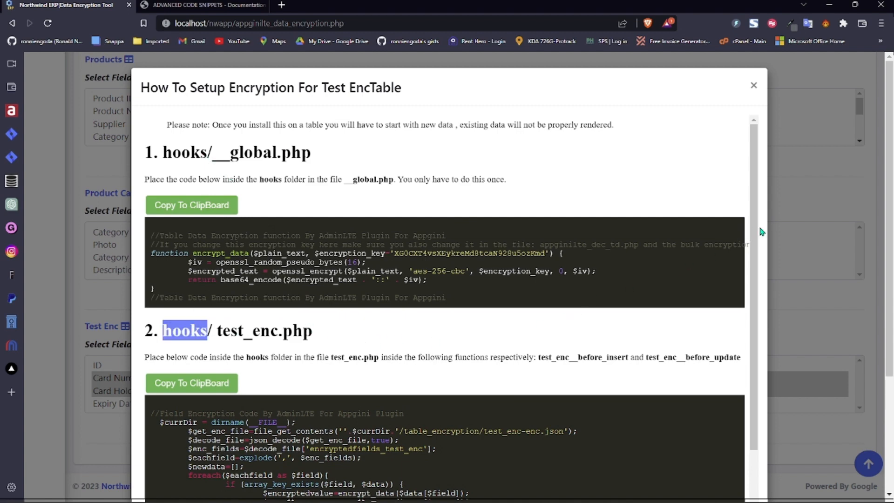
pyautogui.moveTo(754, 240); pyautogui.dragTo(755, 315)
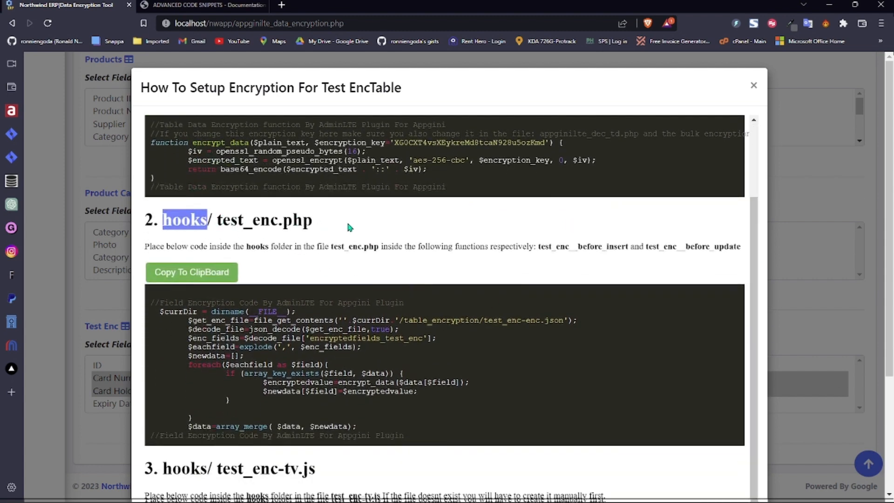
pyautogui.doubleClick(266, 224)
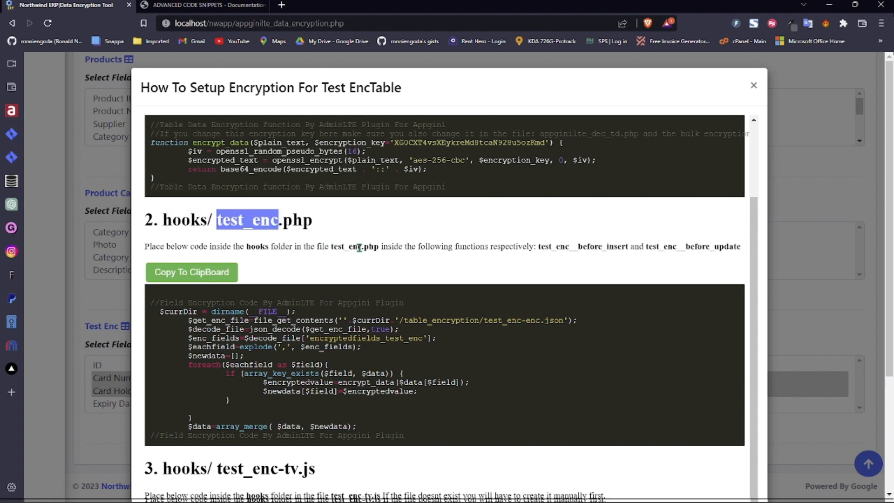
pyautogui.click(748, 88)
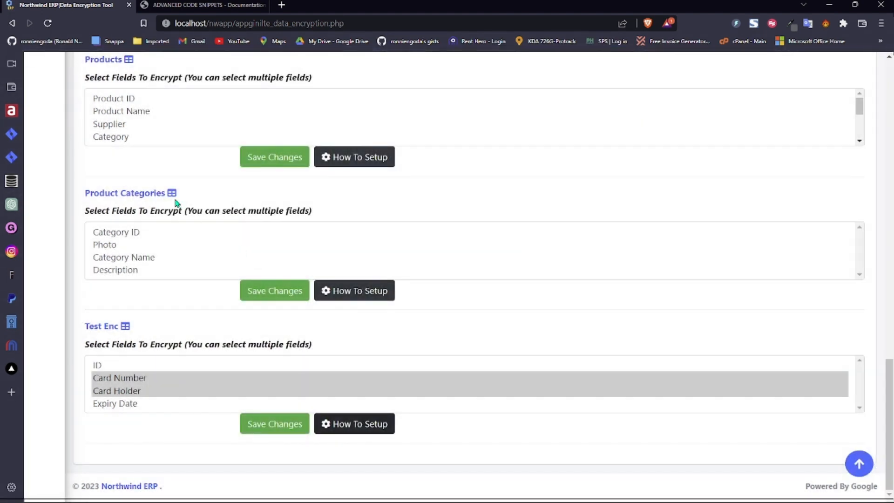
pyautogui.click(365, 292)
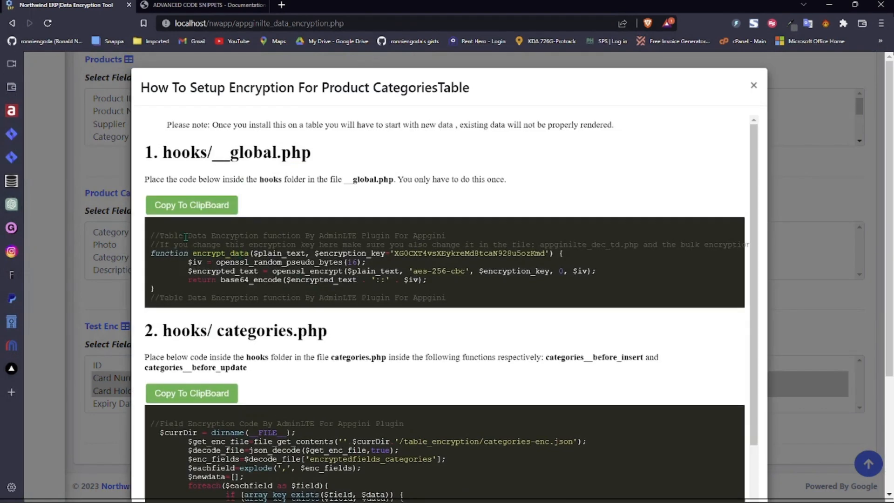
pyautogui.doubleClick(243, 332)
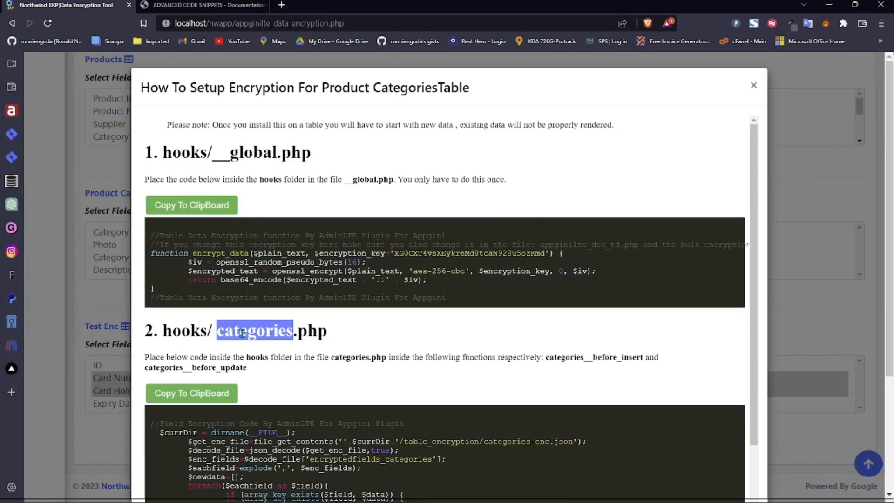
pyautogui.click(365, 326)
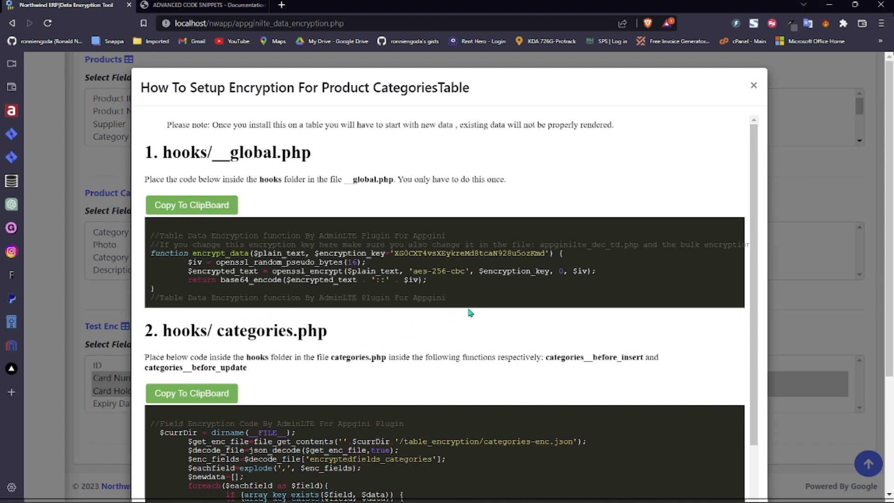
pyautogui.moveTo(756, 224); pyautogui.dragTo(756, 320)
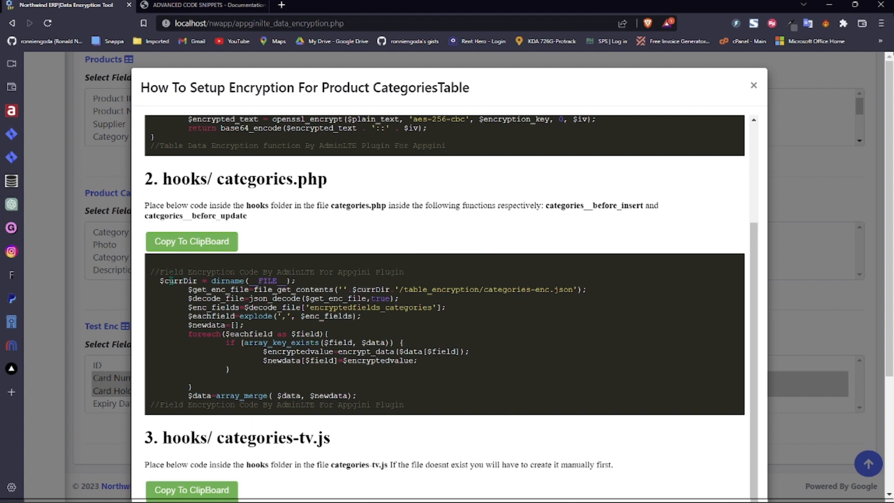
pyautogui.moveTo(151, 273); pyautogui.dragTo(434, 408)
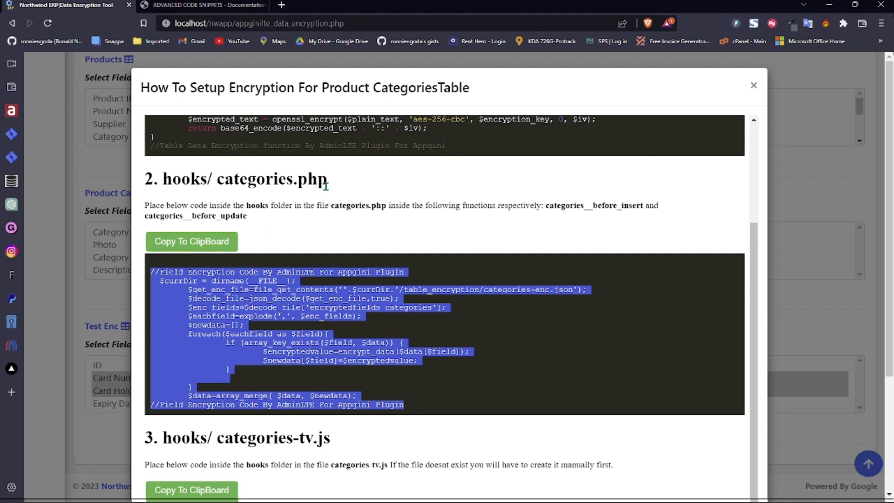
pyautogui.scroll(-1, 764, 299)
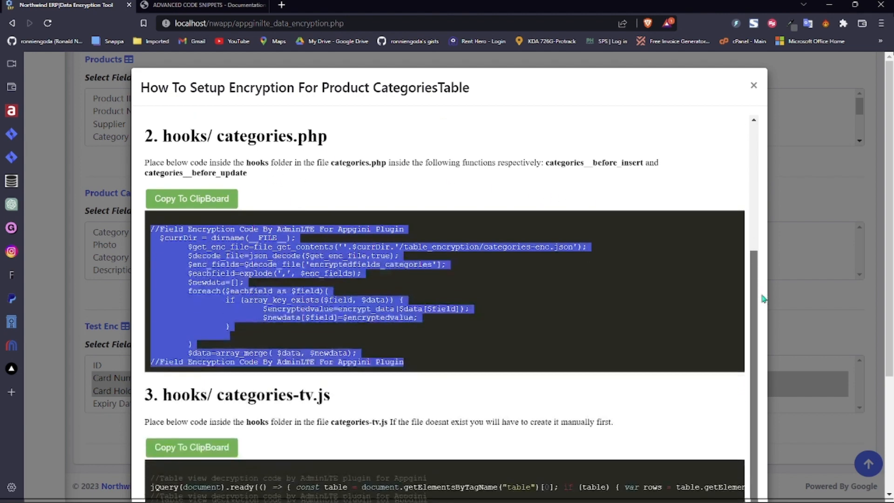
pyautogui.scroll(-1, 763, 298)
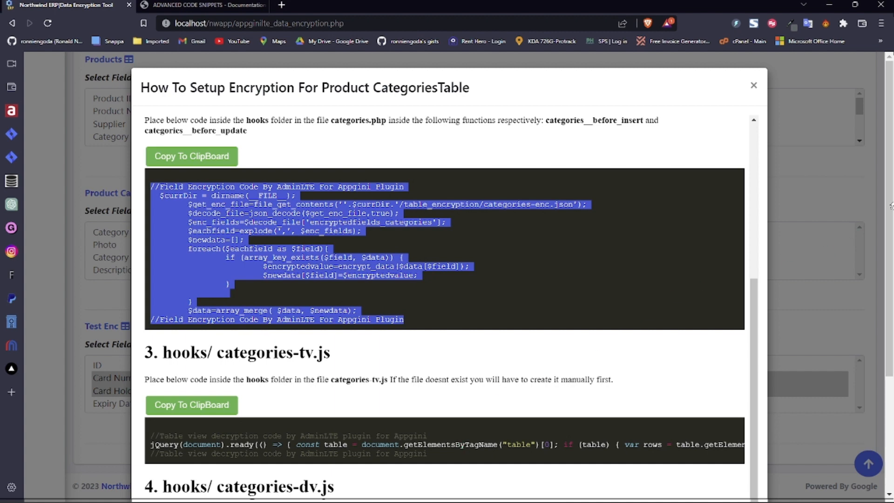
pyautogui.scroll(-1, 890, 252)
pyautogui.scroll(-3, 331, 237)
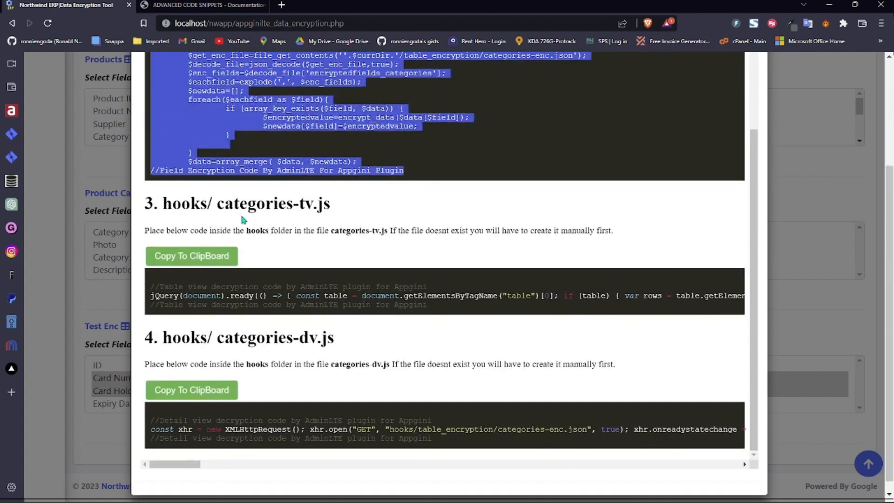
pyautogui.moveTo(217, 205); pyautogui.dragTo(342, 208)
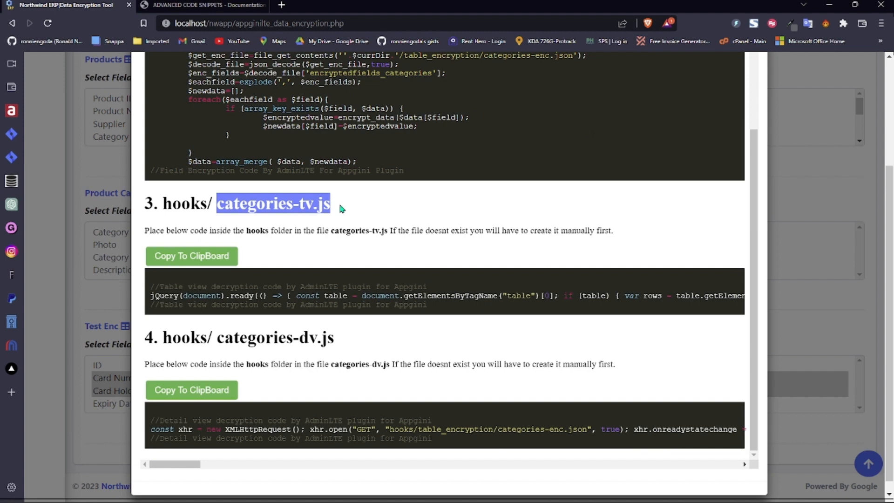
pyautogui.click(277, 210)
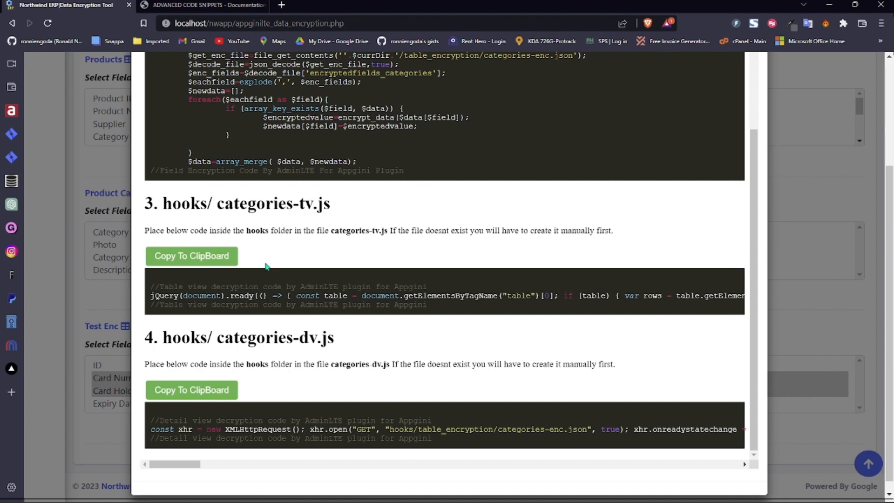
pyautogui.moveTo(218, 338); pyautogui.dragTo(356, 337)
pyautogui.click(347, 346)
pyautogui.moveTo(442, 440); pyautogui.dragTo(142, 413)
pyautogui.click(437, 302)
pyautogui.moveTo(440, 305); pyautogui.dragTo(144, 287)
pyautogui.moveTo(437, 305); pyautogui.dragTo(153, 284)
pyautogui.scroll(3, 750, 293)
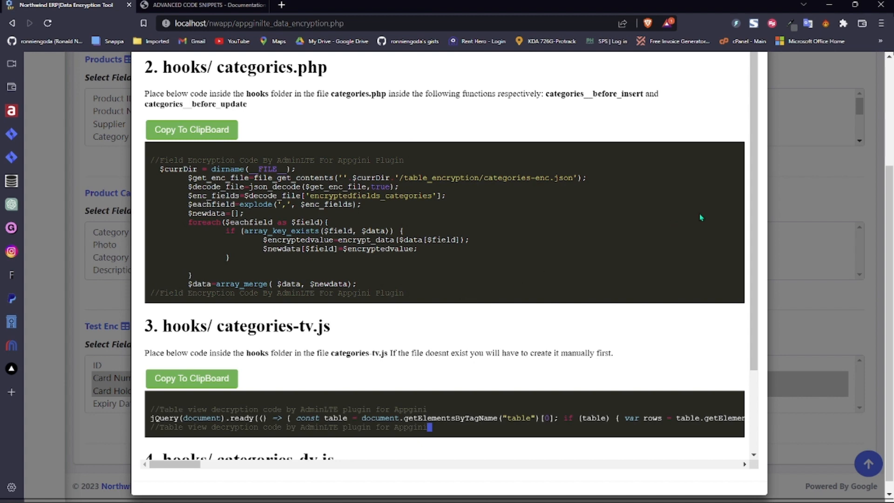
pyautogui.scroll(3, 891, 263)
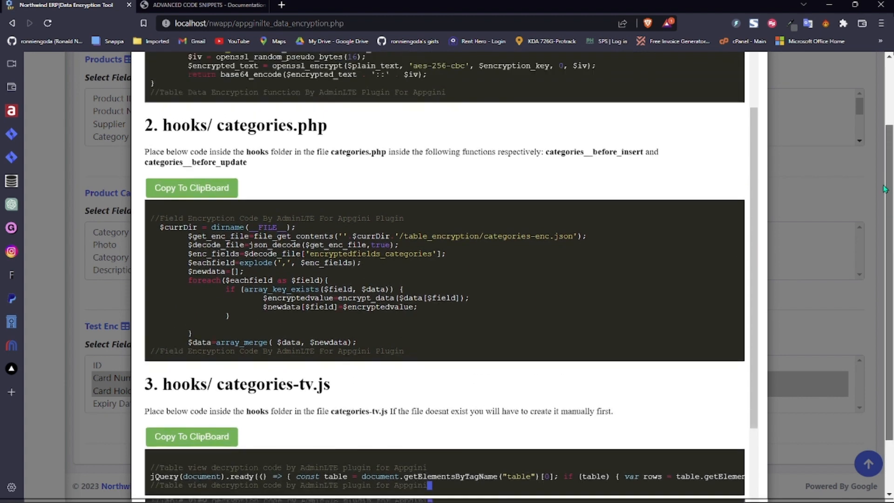
pyautogui.click(755, 89)
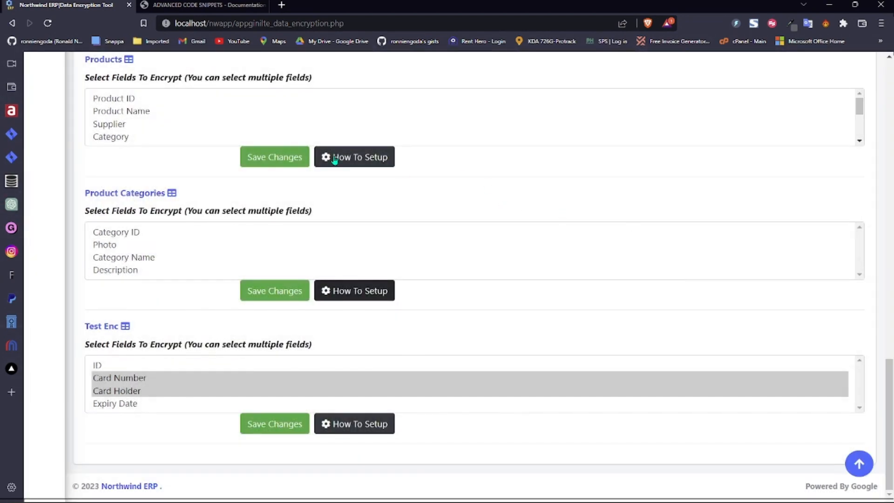
# - Expand Extras and reload the Data Encryption tool from Advanced Features in the gear menu
pyautogui.moveTo(888, 390); pyautogui.dragTo(887, 70)
pyautogui.moveTo(47, 210)
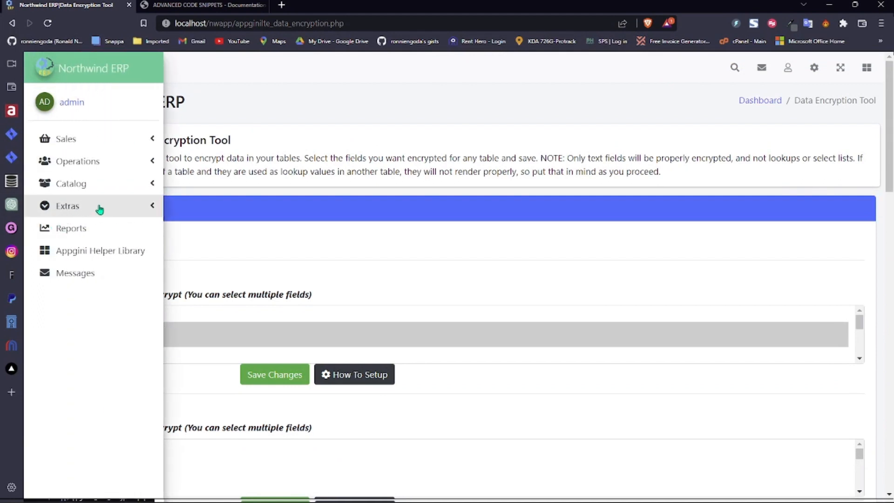
pyautogui.click(99, 209)
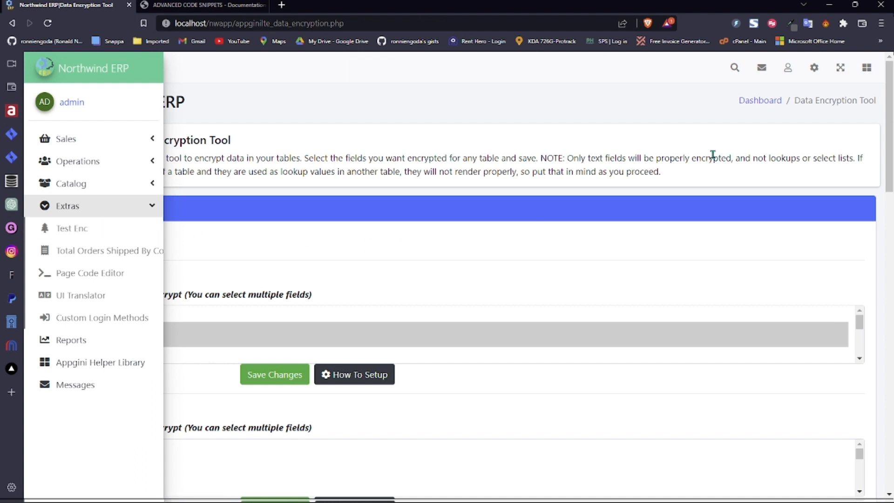
pyautogui.click(817, 69)
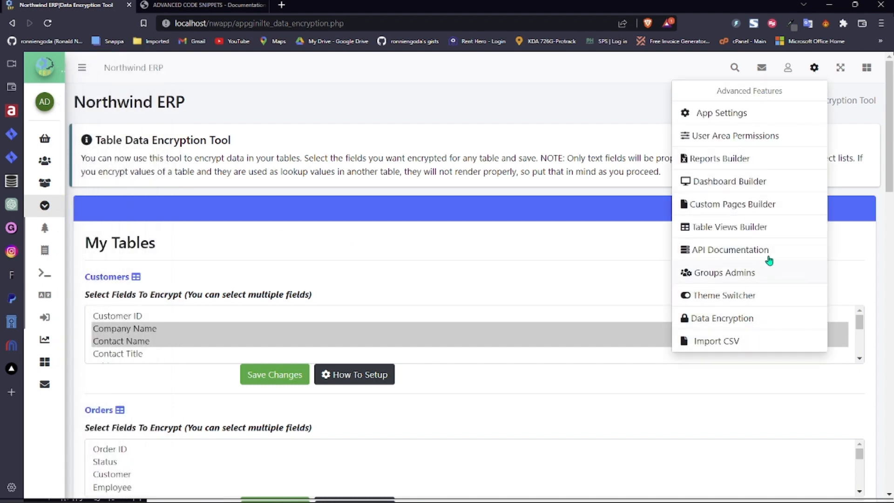
pyautogui.click(725, 318)
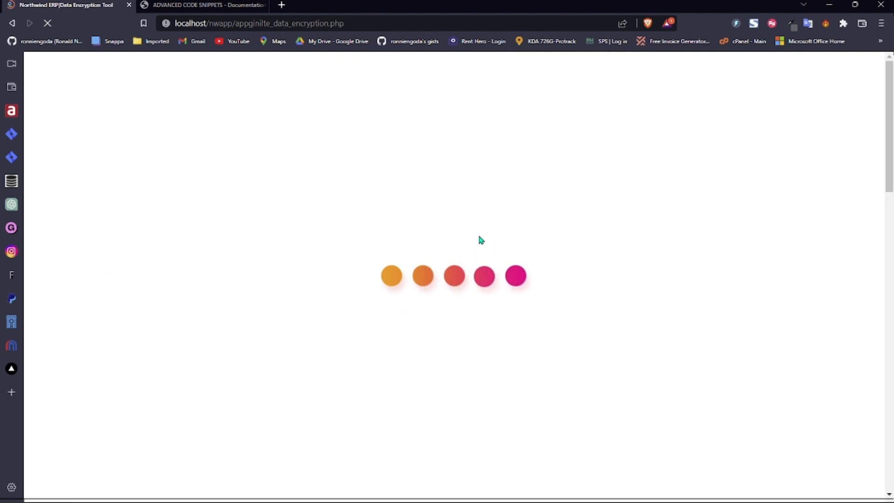
# - Review the Customers setup code, highlighting the customers-tv.js and detail-view decryption snippets, then close it
pyautogui.click(391, 375)
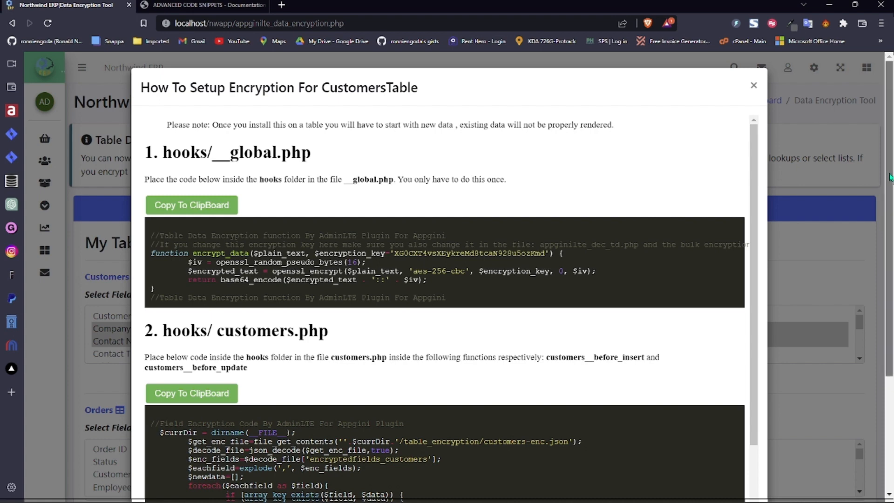
pyautogui.scroll(-4, 641, 237)
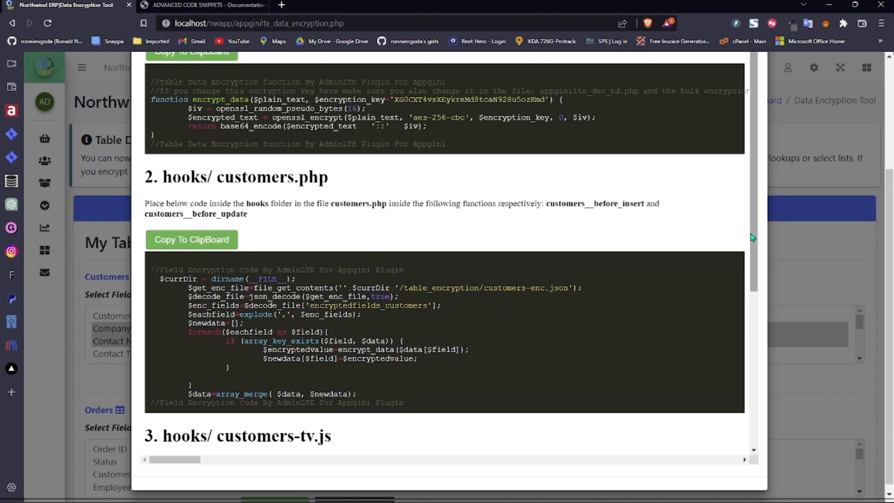
pyautogui.moveTo(752, 237); pyautogui.dragTo(751, 396)
pyautogui.moveTo(432, 319); pyautogui.dragTo(147, 296)
pyautogui.moveTo(437, 453); pyautogui.dragTo(185, 420)
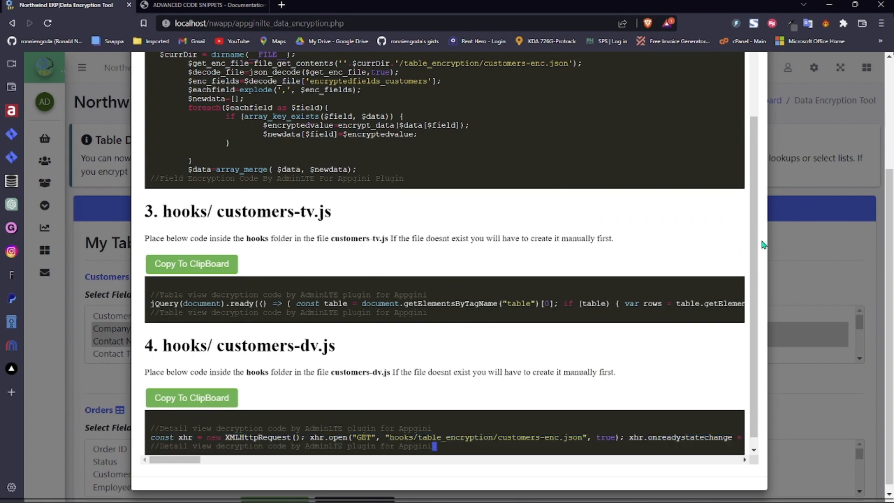
pyautogui.scroll(5, 760, 209)
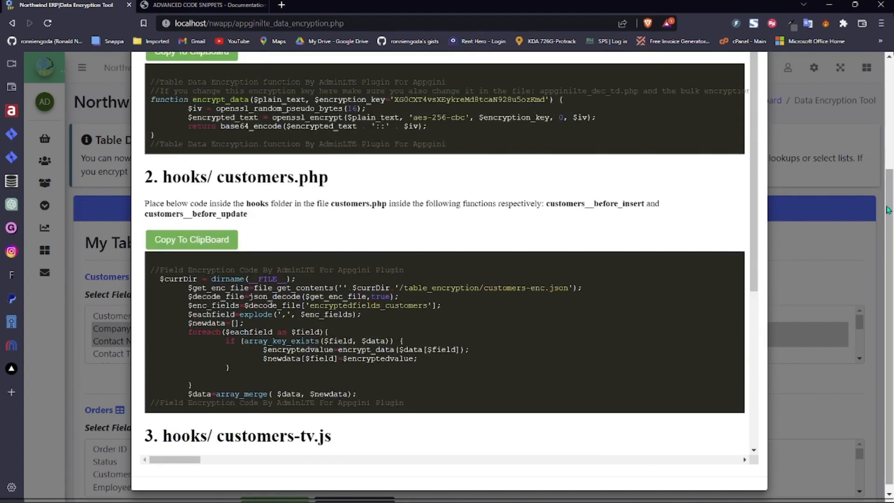
pyautogui.scroll(4, 764, 88)
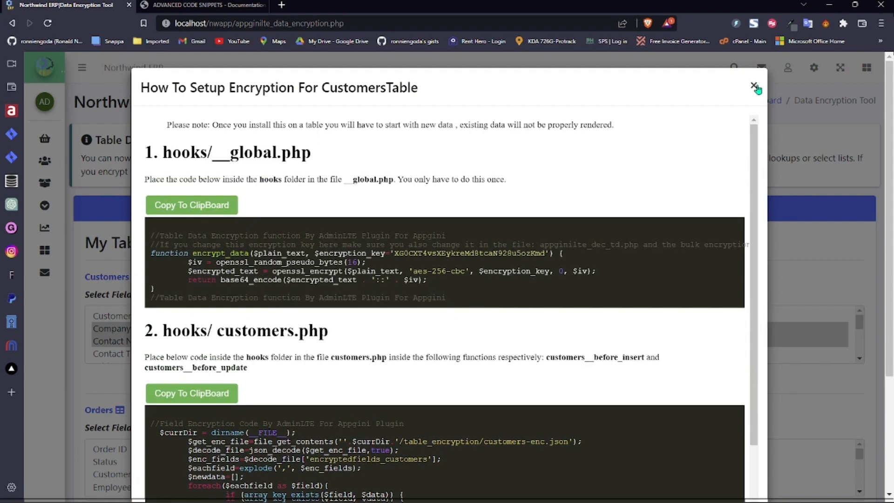
pyautogui.click(753, 85)
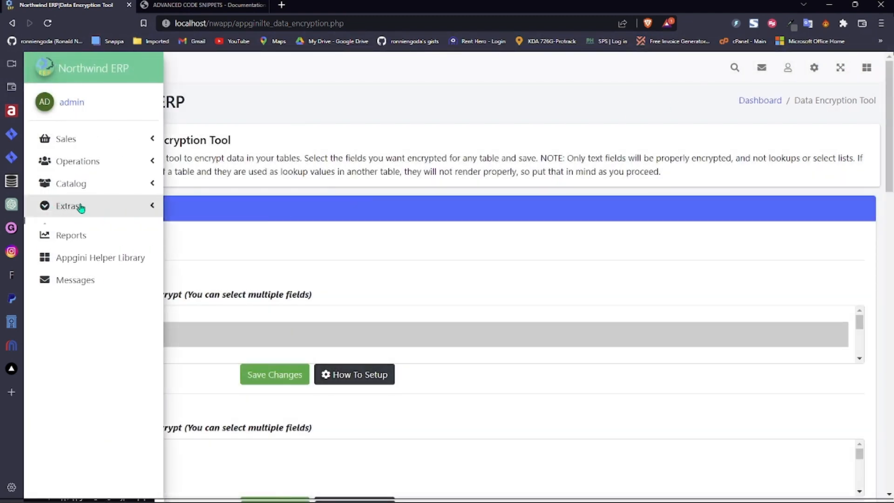
# - Open the Test Enc table from Extras and select all three of its records
pyautogui.click(79, 207)
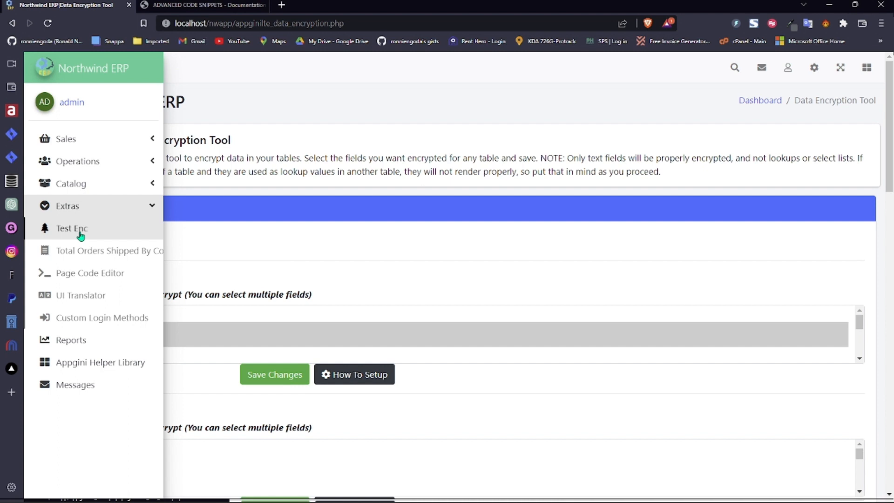
pyautogui.click(79, 231)
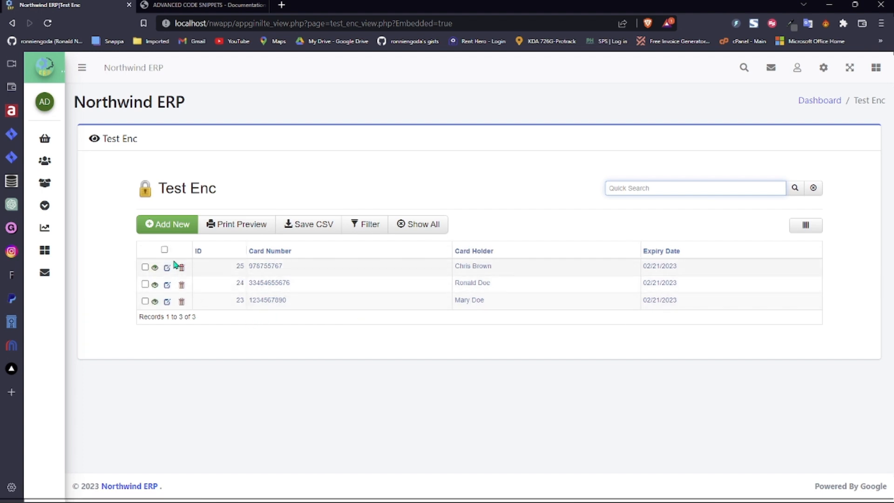
pyautogui.click(165, 250)
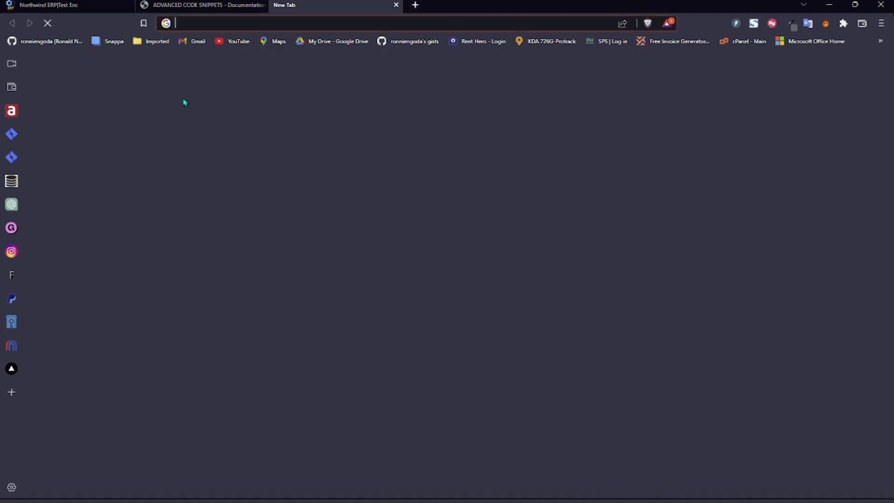
# - Sign in to QueryStudio, view test_enc's five encrypted card rows, then return to Northwind ERP
pyautogui.click(11, 183)
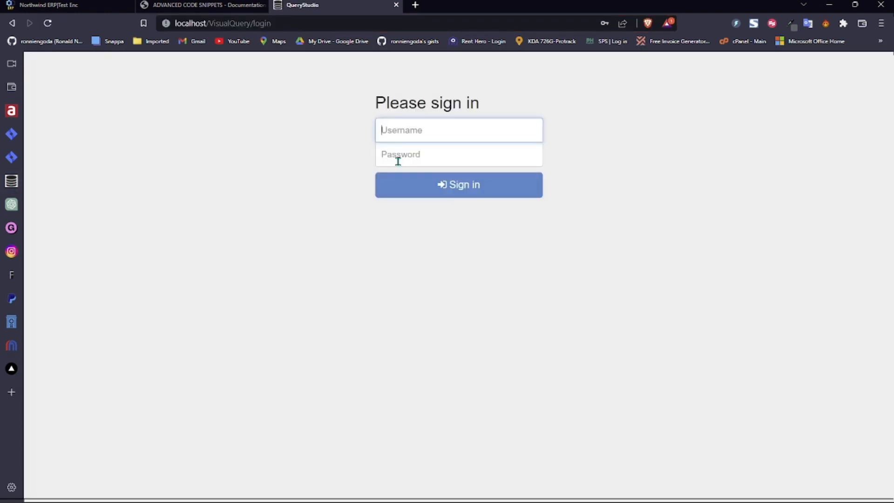
pyautogui.click(463, 185)
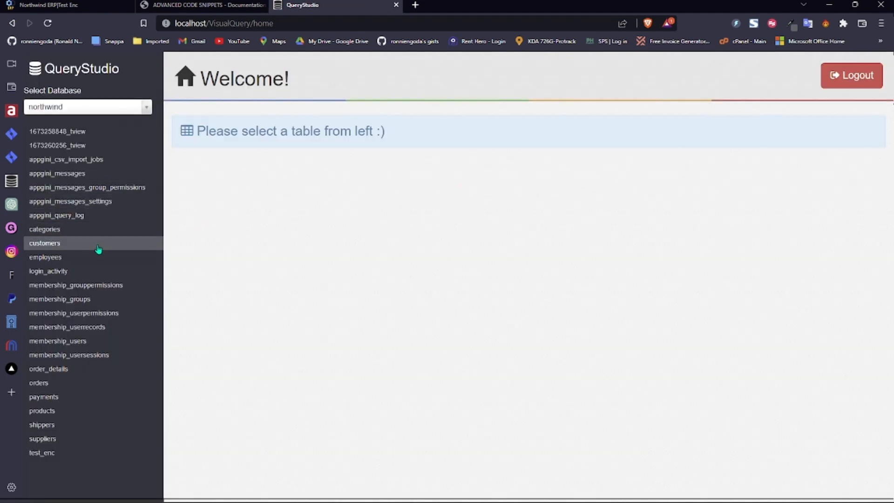
pyautogui.click(45, 455)
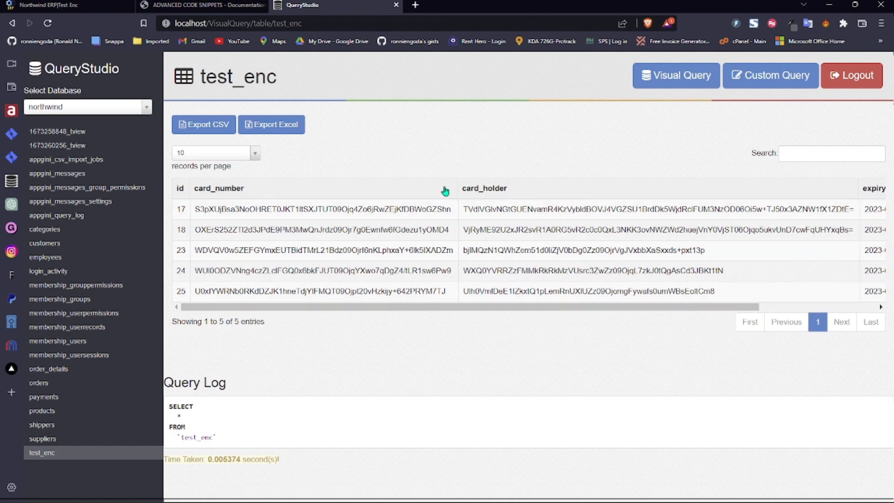
pyautogui.click(81, 4)
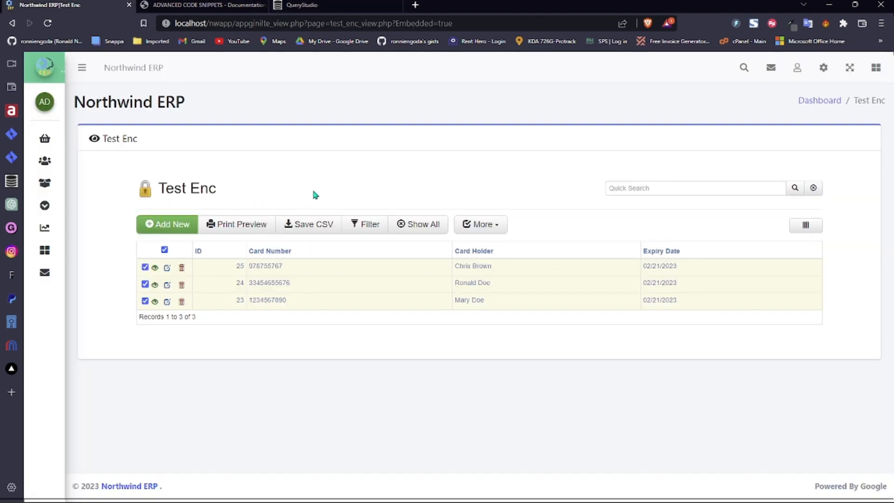
# - Bulk decrypt the checked Test Enc records 25, 24 and 23 from the More menu
pyautogui.click(302, 5)
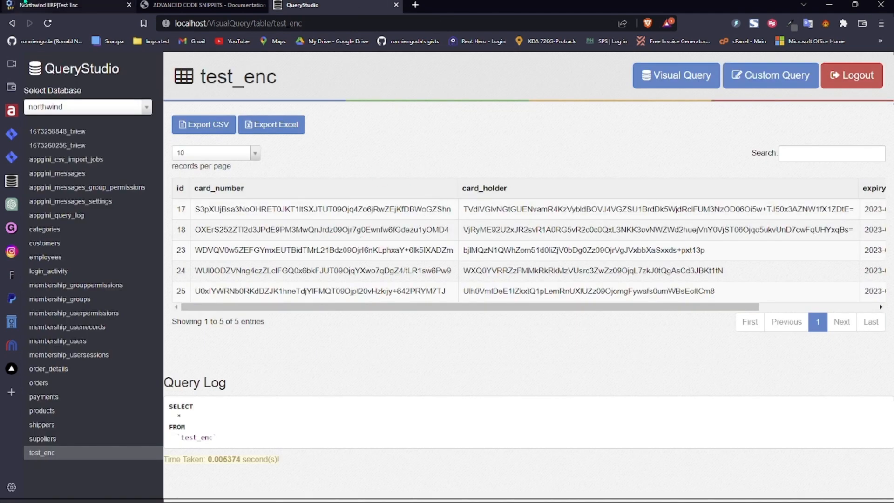
pyautogui.click(55, 4)
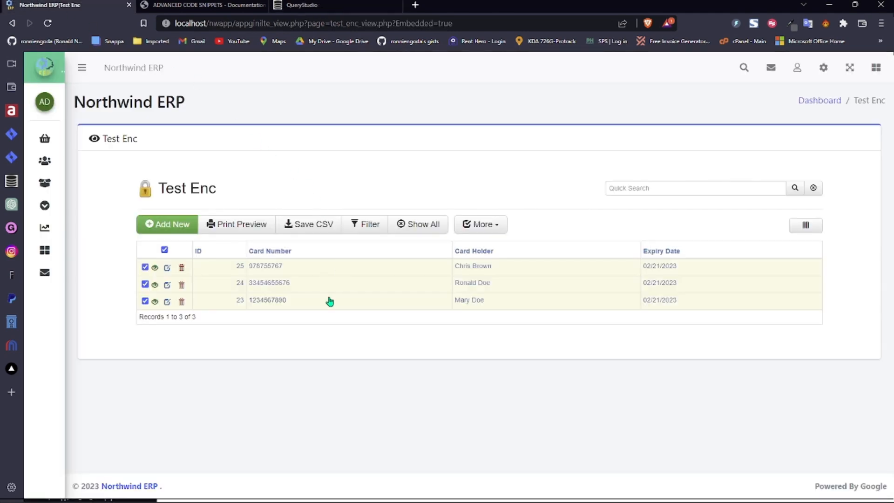
pyautogui.click(489, 226)
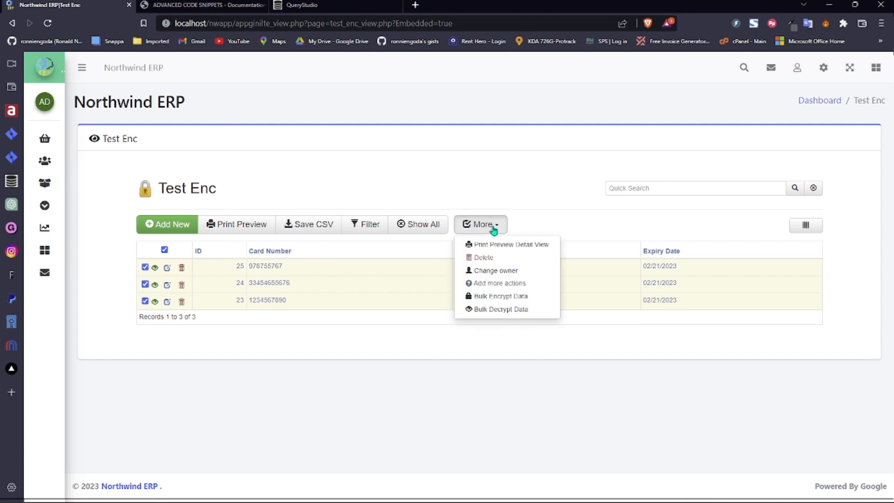
pyautogui.click(514, 310)
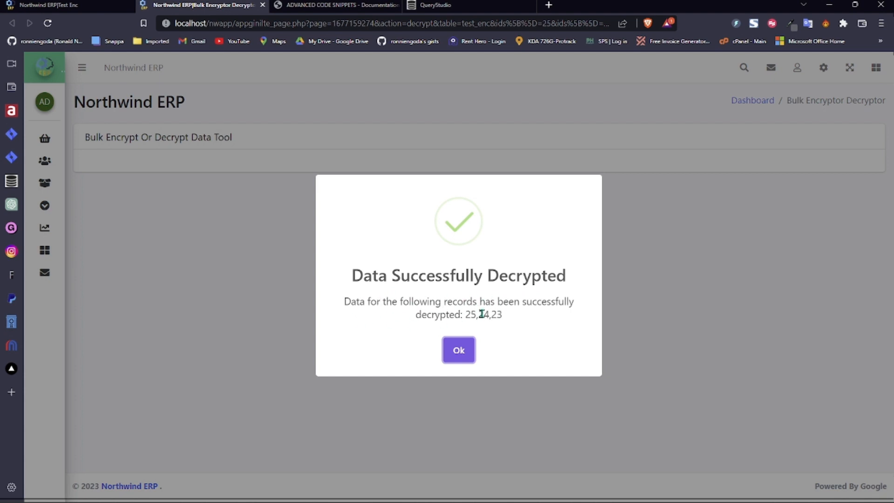
# - Reload test_enc in QueryStudio and highlight the now plain-text values in rows 23 and 24
pyautogui.click(435, 6)
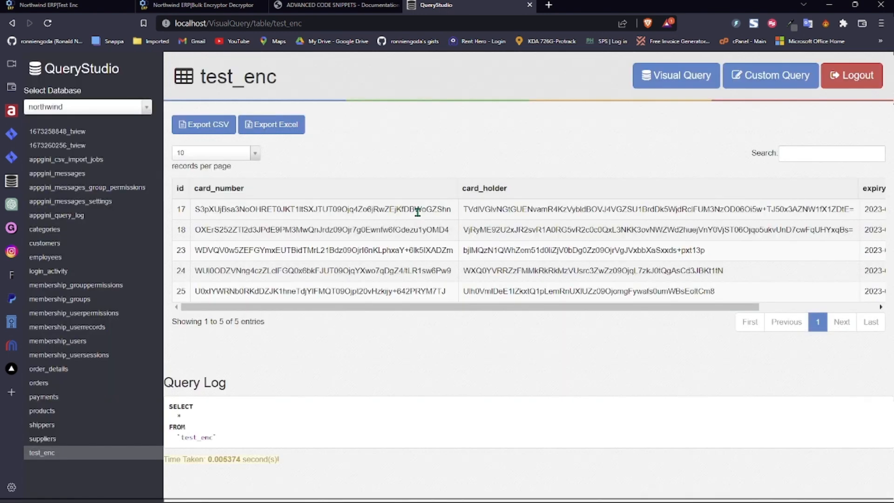
pyautogui.click(41, 453)
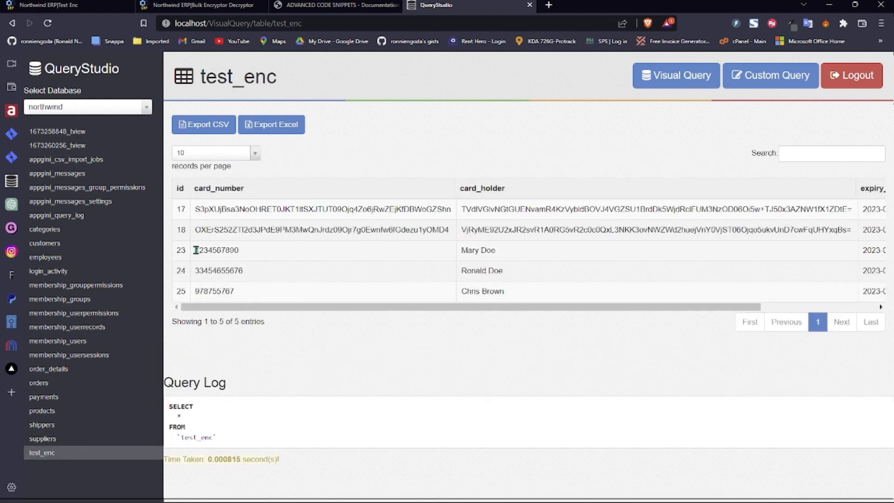
pyautogui.moveTo(196, 250); pyautogui.dragTo(318, 273)
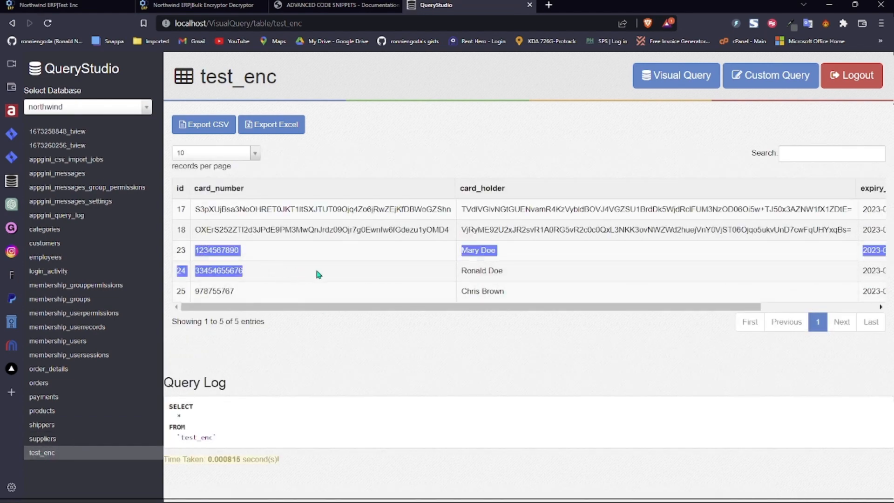
pyautogui.click(231, 292)
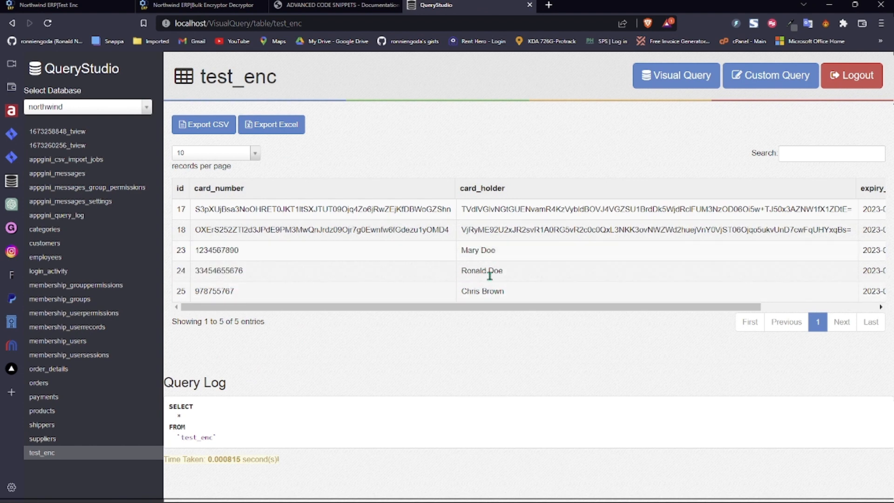
# - Close the bulk actions list and the decrypt results tab, returning to the Test Enc list
pyautogui.click(118, 6)
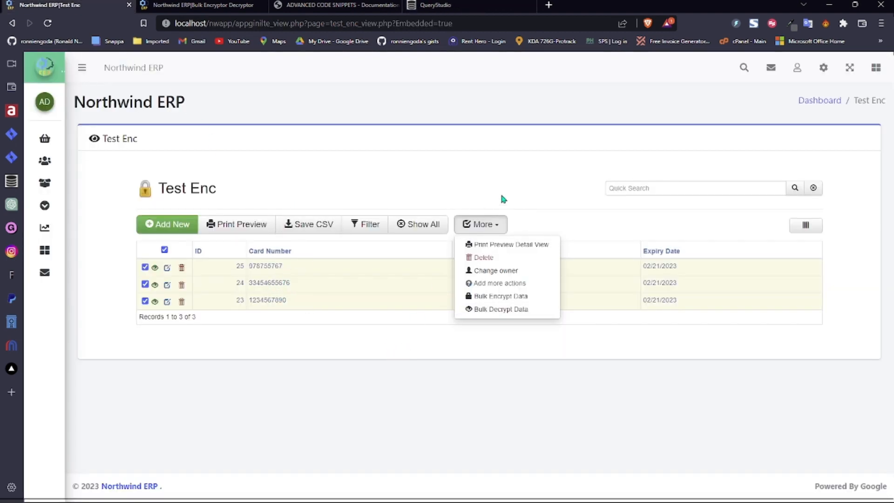
pyautogui.click(514, 184)
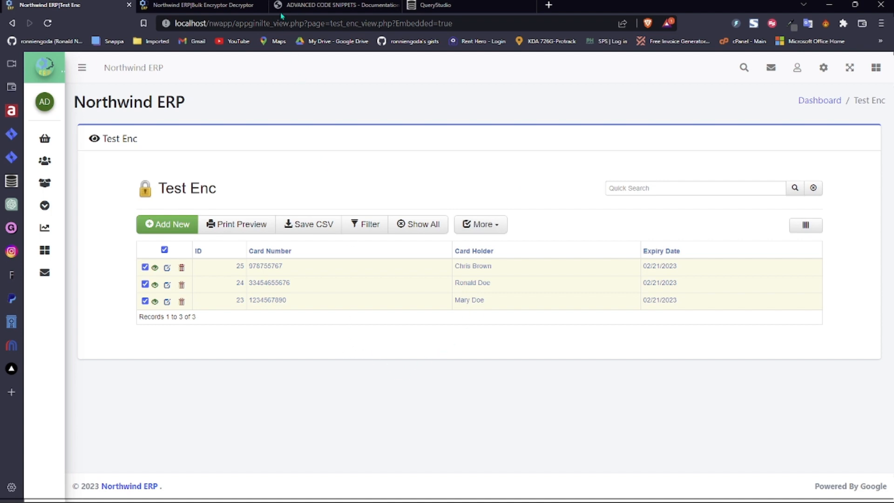
pyautogui.click(433, 6)
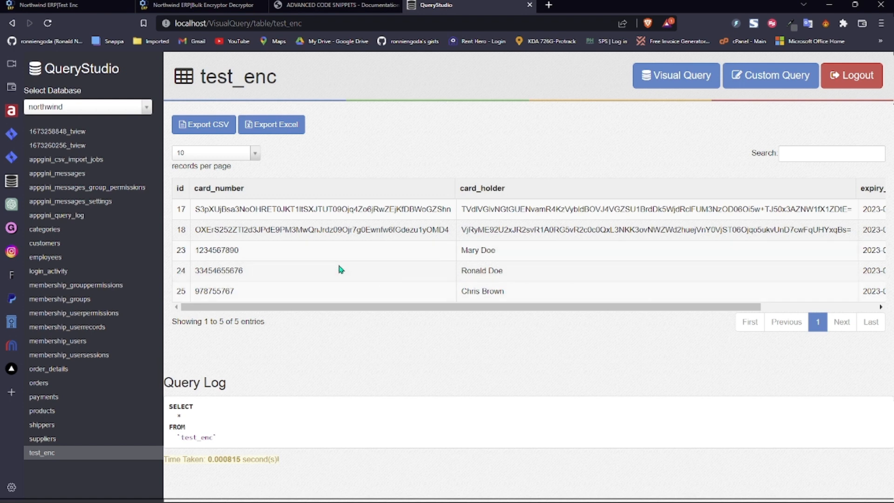
pyautogui.click(49, 4)
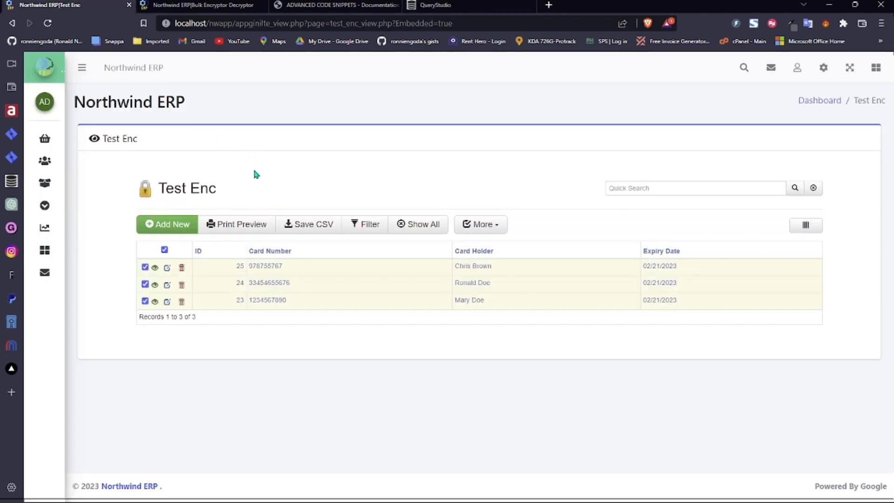
pyautogui.click(209, 5)
pyautogui.click(262, 5)
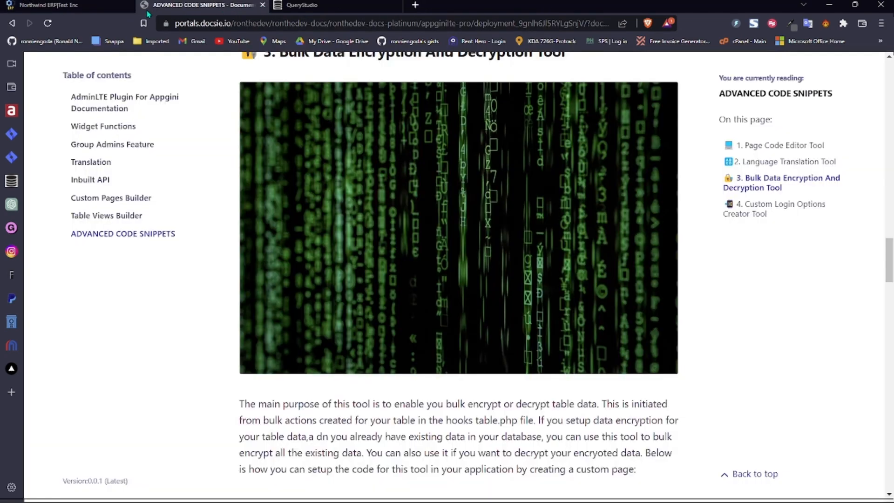
pyautogui.click(84, 5)
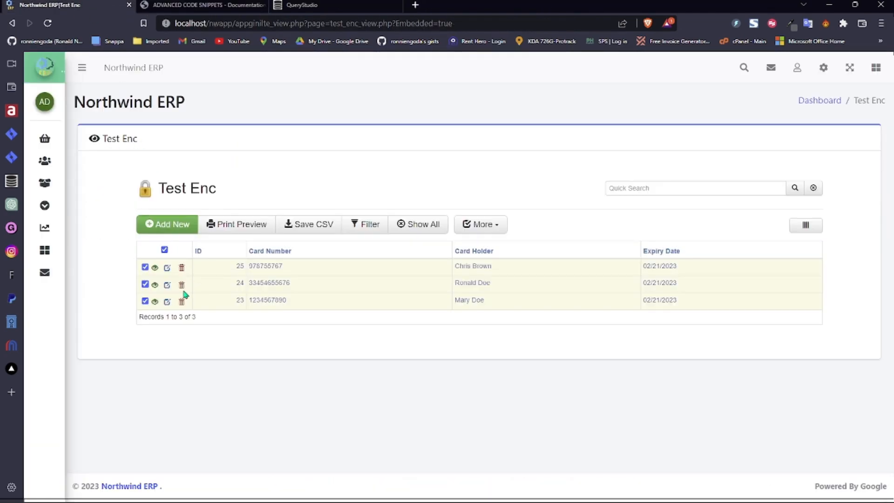
# - Bulk encrypt all three Test Enc records again and dismiss the success message
pyautogui.click(165, 250)
pyautogui.click(484, 226)
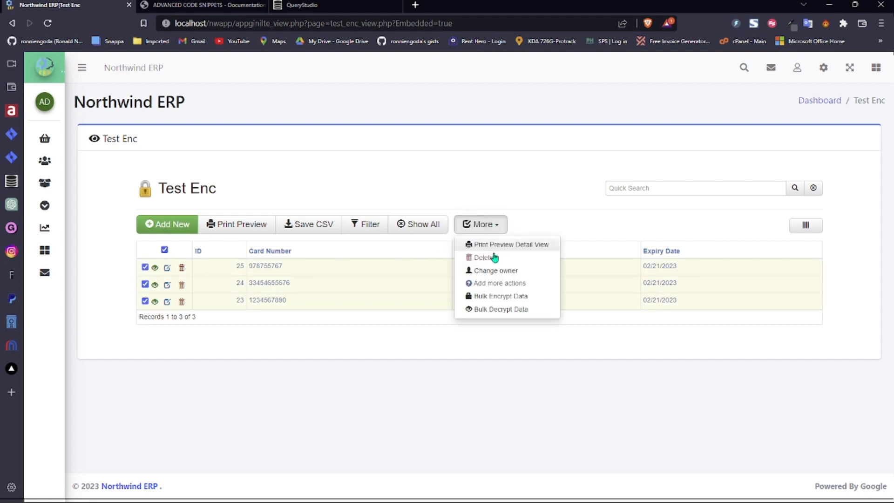
pyautogui.click(504, 298)
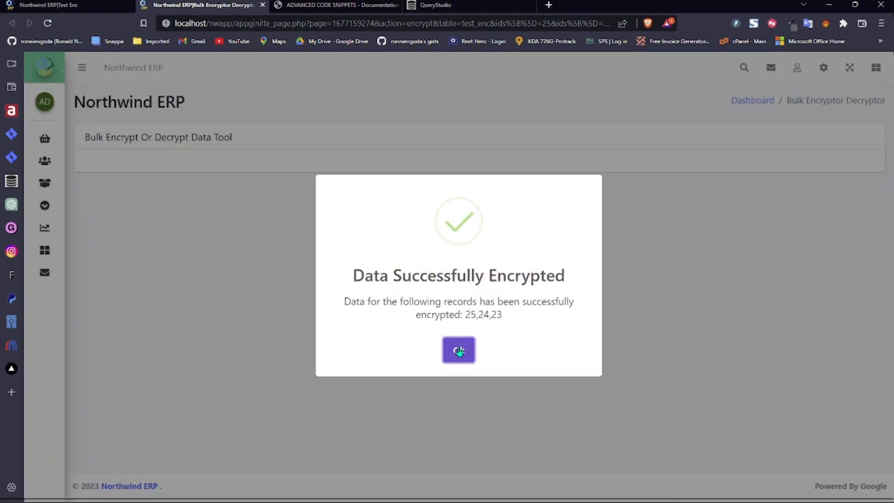
pyautogui.click(458, 350)
# - Reload test_enc in QueryStudio to confirm rows 23–25 are stored encrypted again
pyautogui.click(436, 5)
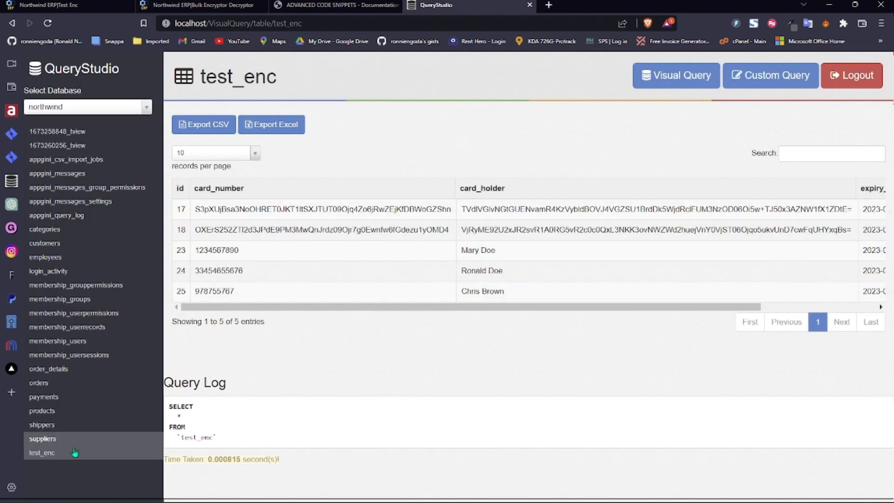
pyautogui.click(45, 453)
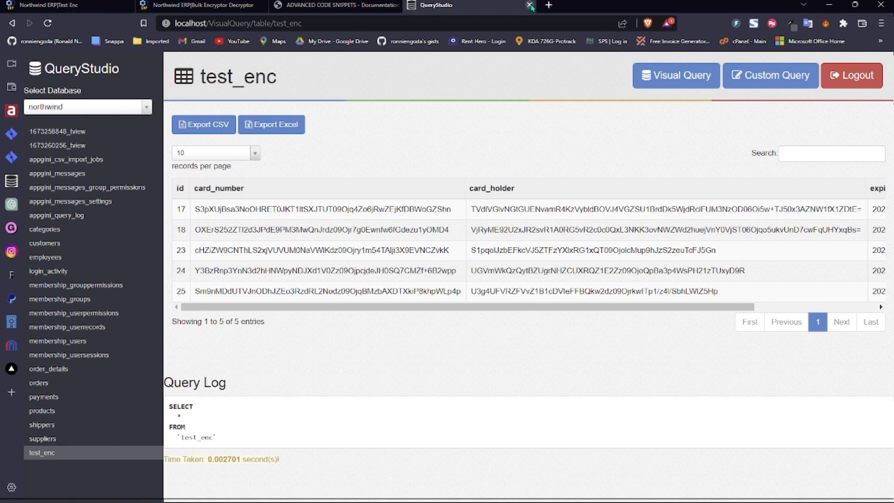
pyautogui.click(338, 5)
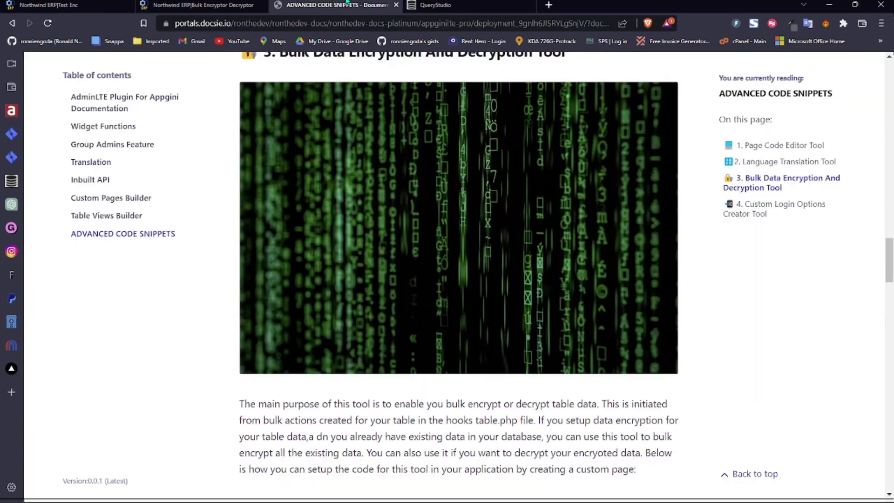
# - Scroll the docs to the Bulk Data Encryption setup steps and select the ENCDEC page name
pyautogui.scroll(4, 308, 253)
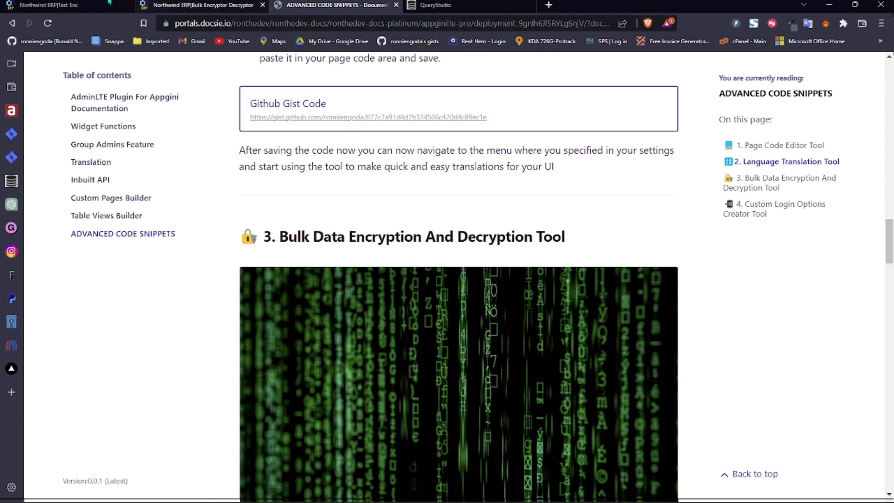
pyautogui.click(70, 5)
pyautogui.click(337, 198)
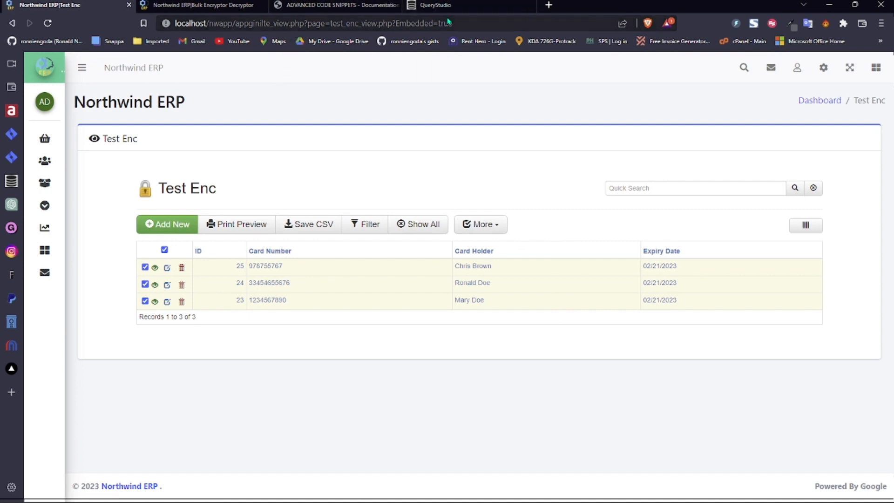
pyautogui.click(335, 5)
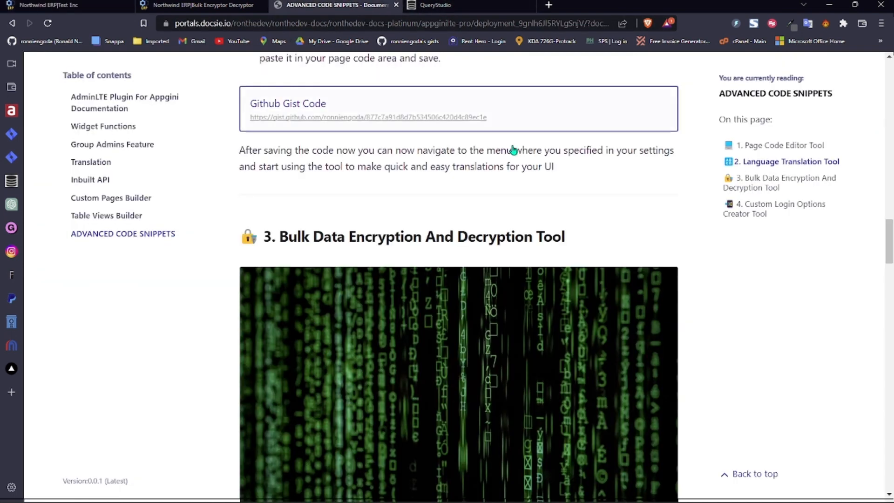
pyautogui.scroll(-7, 887, 242)
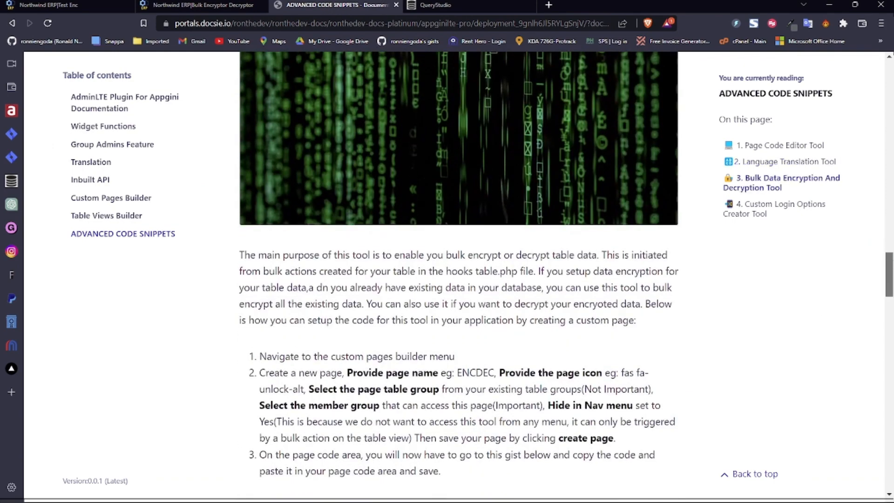
pyautogui.scroll(-1, 459, 274)
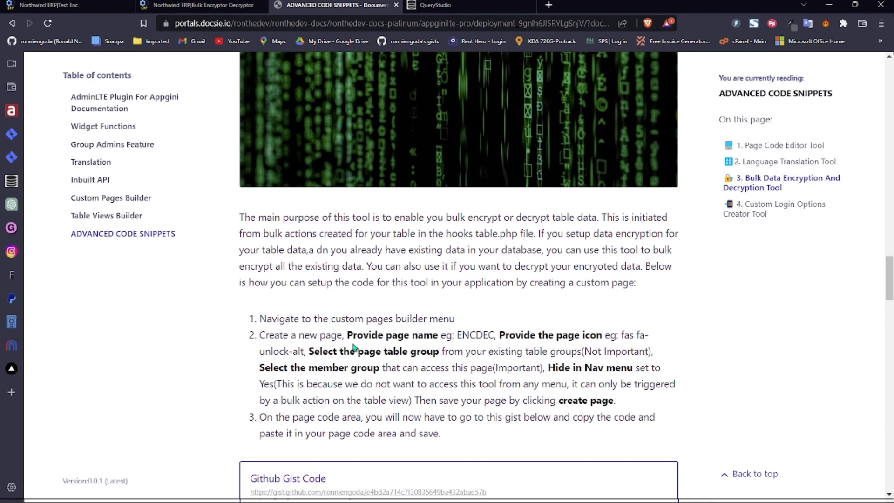
pyautogui.doubleClick(466, 336)
# - Open the Bulk Encryptor Decryptor page for editing in the Custom Pages Builder
pyautogui.click(95, 4)
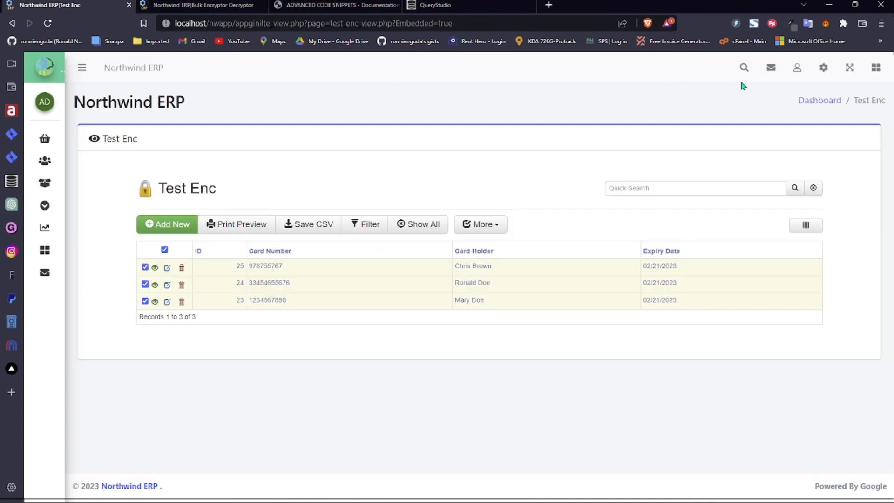
pyautogui.click(823, 68)
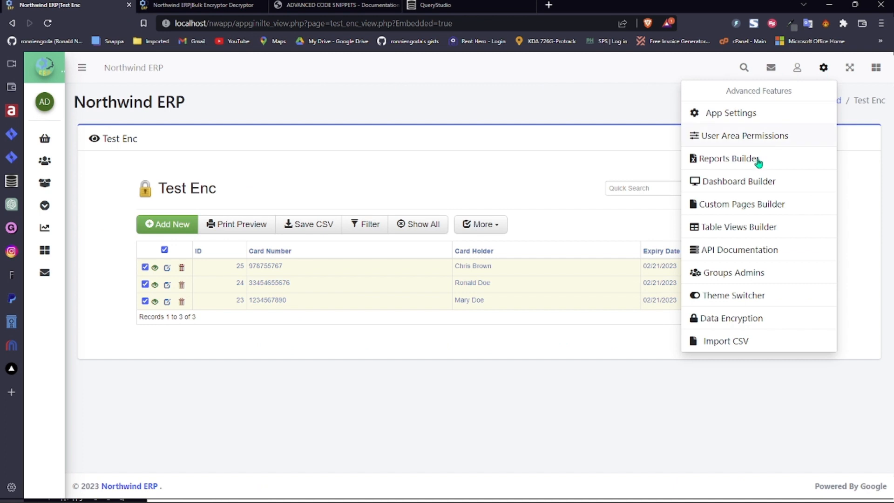
pyautogui.click(746, 205)
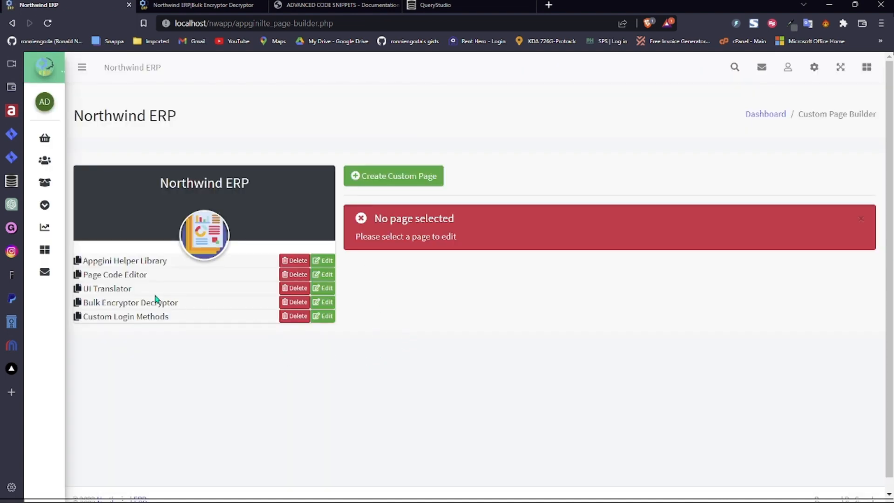
pyautogui.click(328, 303)
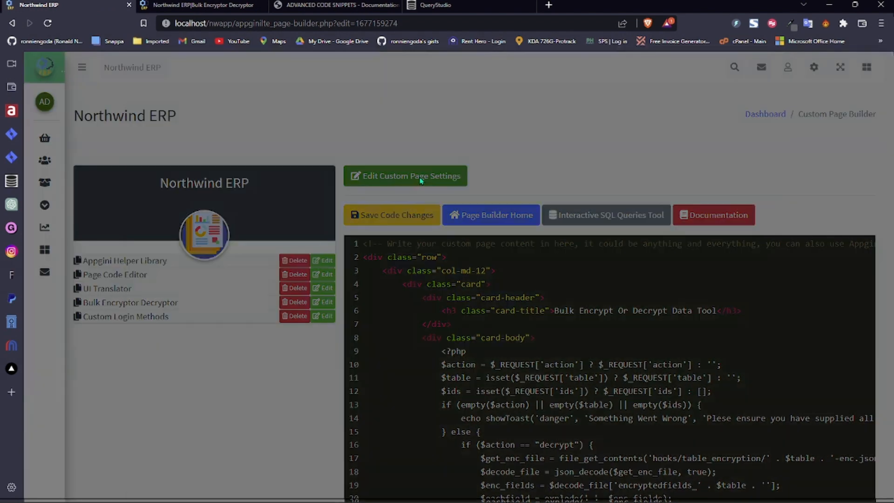
pyautogui.click(420, 181)
pyautogui.click(281, 145)
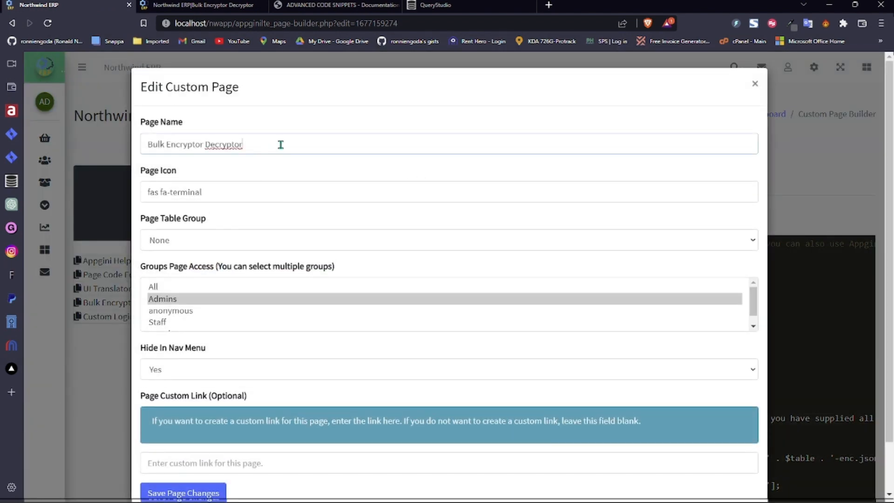
pyautogui.click(242, 192)
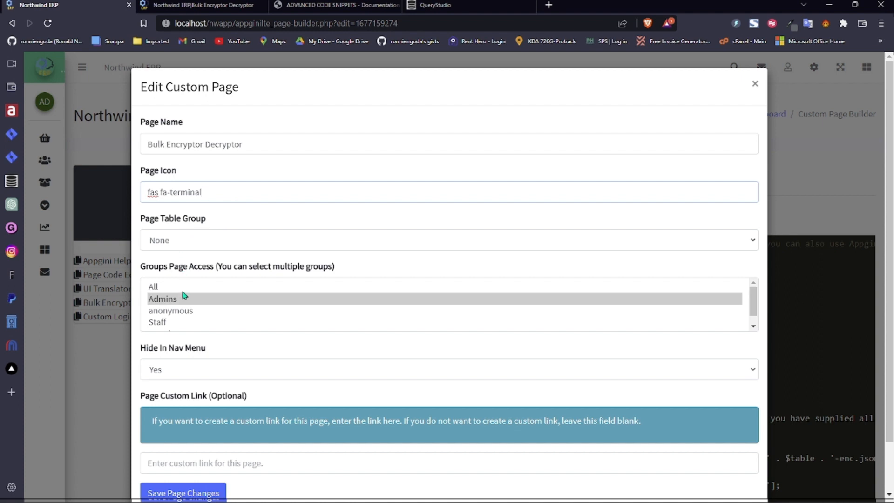
pyautogui.click(259, 148)
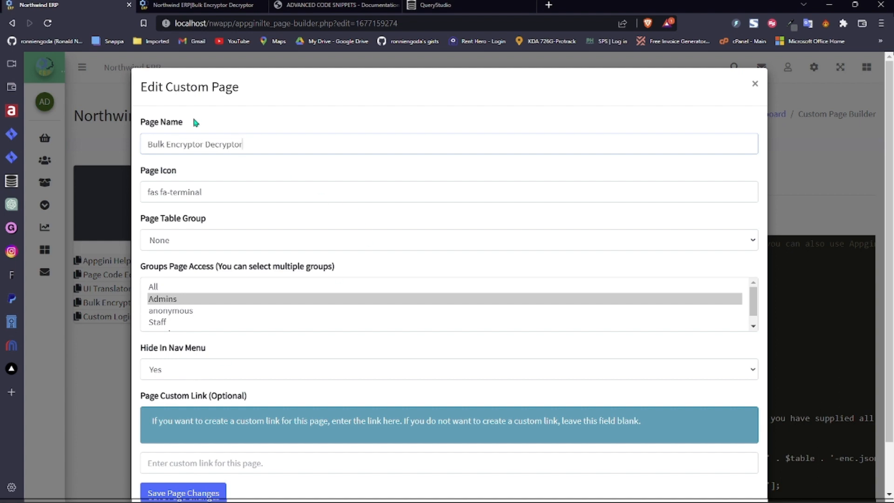
pyautogui.click(754, 84)
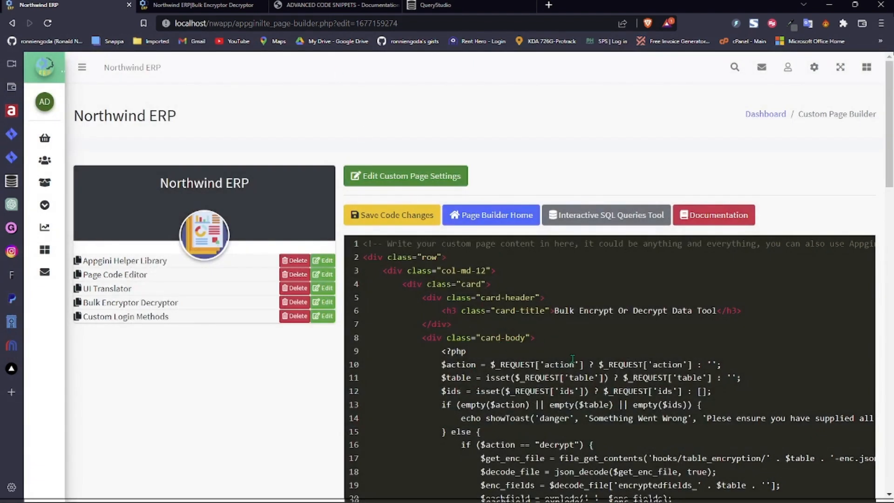
# - Check the documentation page, then close the leftover Bulk Encryptor Decryptor tab
pyautogui.click(335, 5)
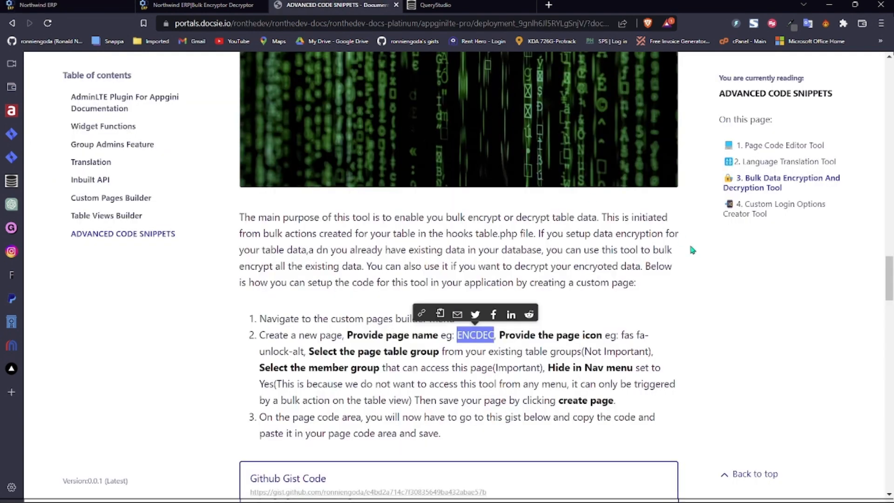
pyautogui.click(752, 345)
pyautogui.scroll(-3, 872, 290)
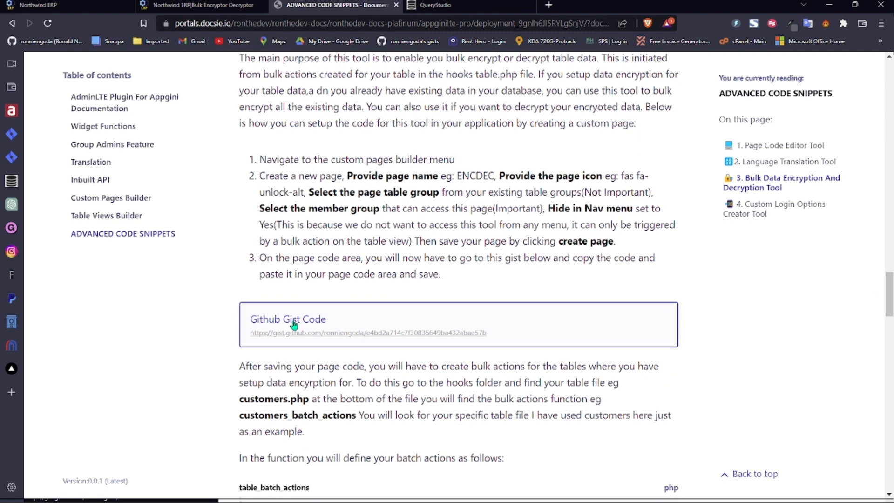
pyautogui.click(194, 6)
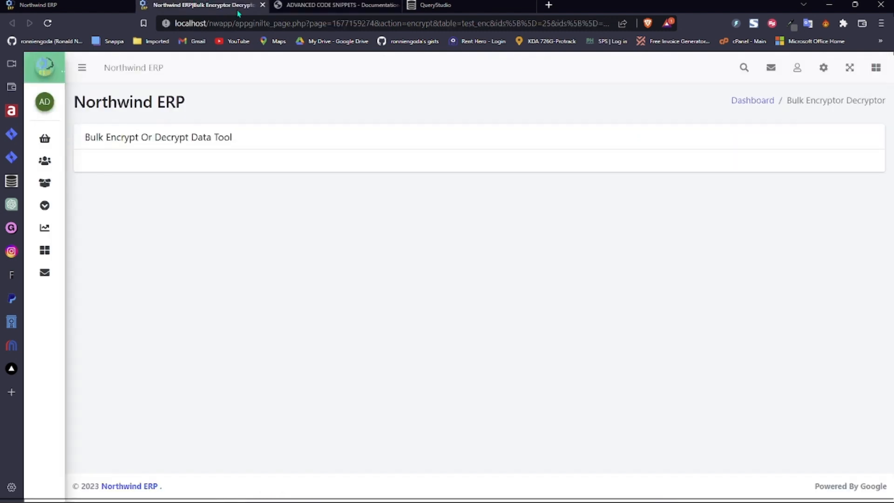
pyautogui.click(262, 5)
# - Return to the Northwind ERP page builder and open Extras > Test Enc
pyautogui.click(75, 5)
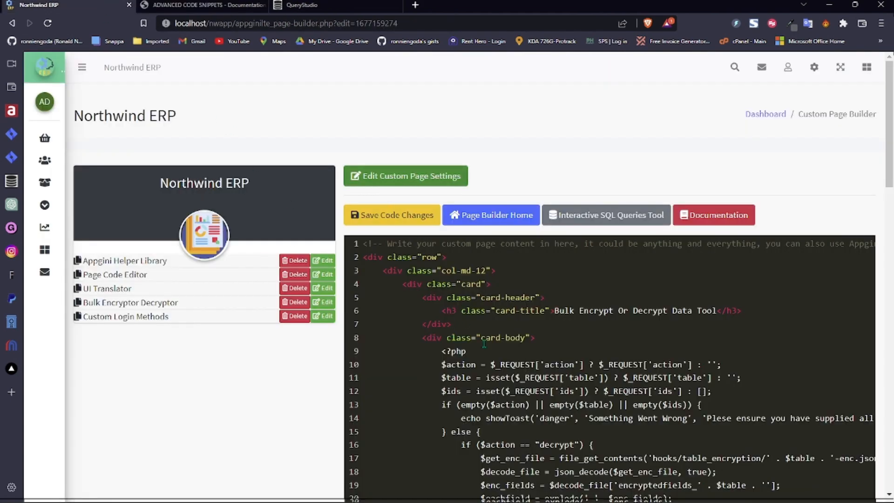
pyautogui.click(205, 5)
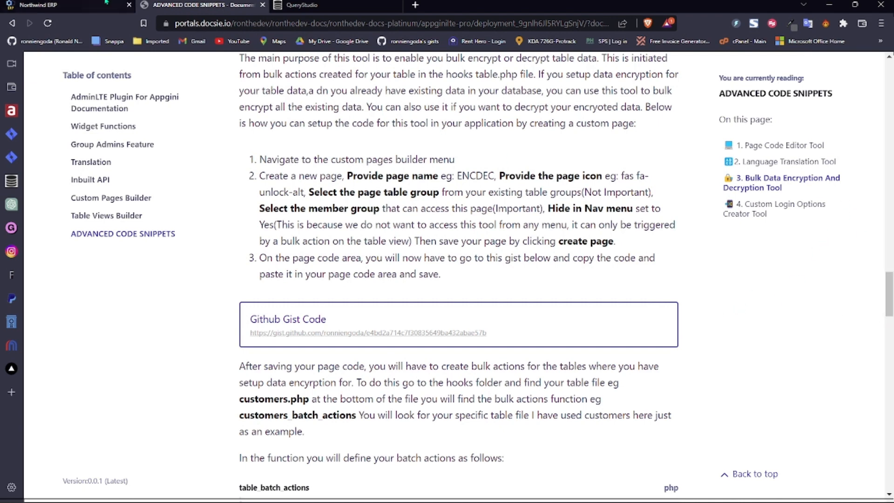
pyautogui.click(42, 5)
pyautogui.moveTo(44, 182)
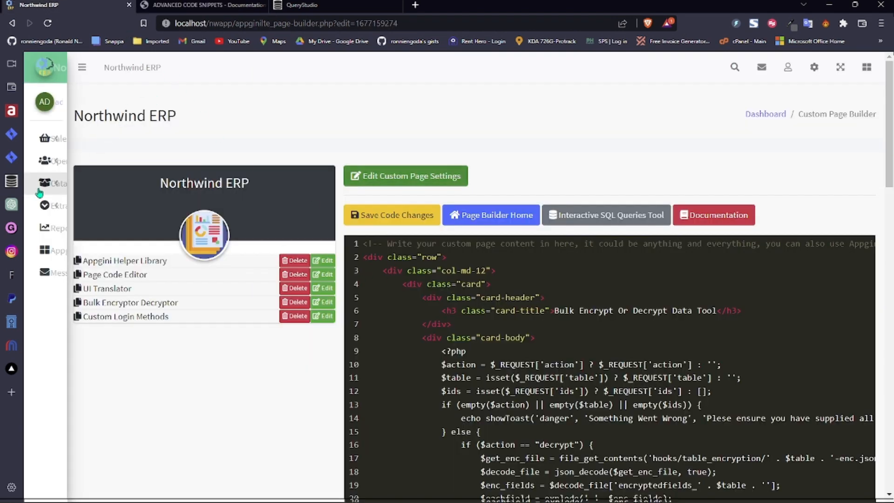
pyautogui.click(109, 217)
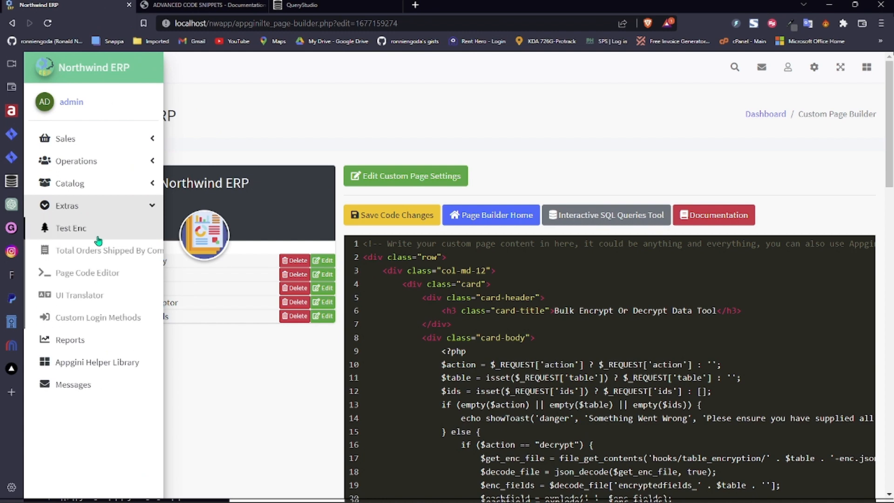
pyautogui.click(98, 239)
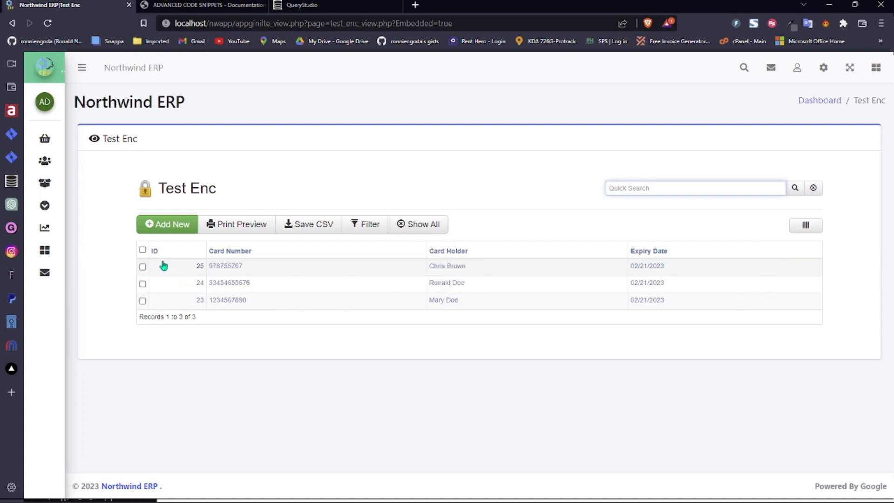
# - Select all three Test Enc records, check the More actions, then view test_enc in QueryStudio
pyautogui.click(164, 250)
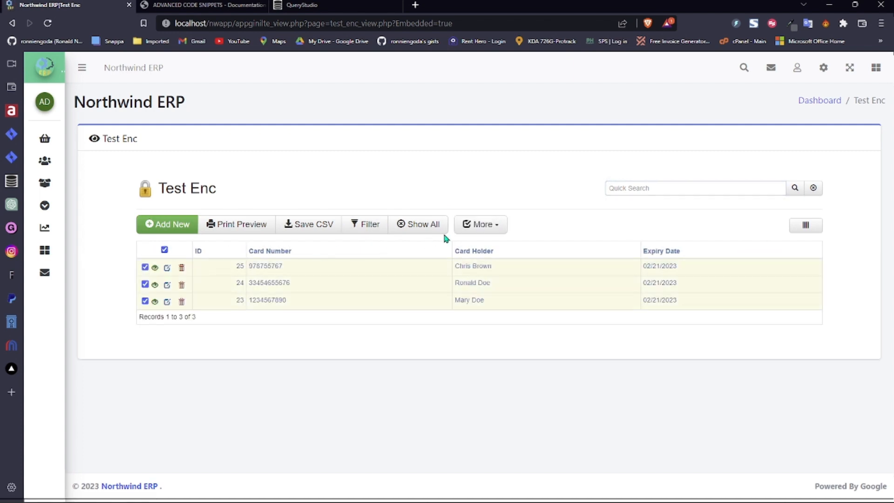
pyautogui.click(482, 226)
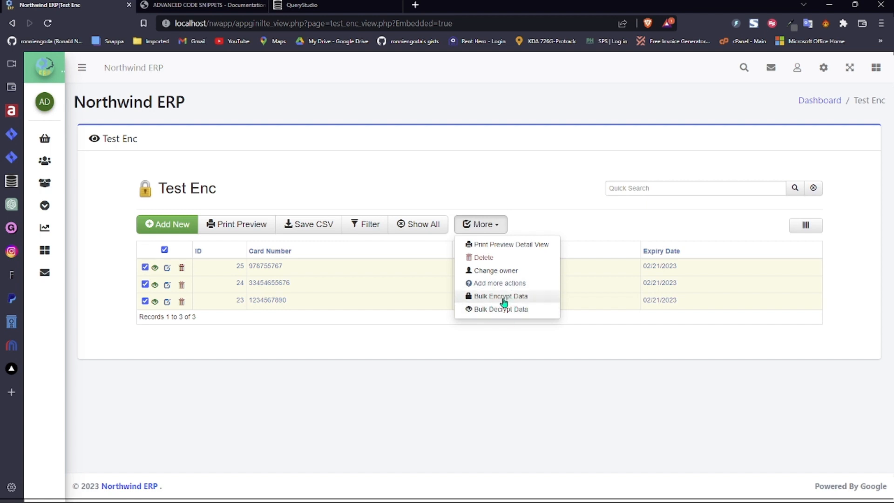
pyautogui.click(459, 337)
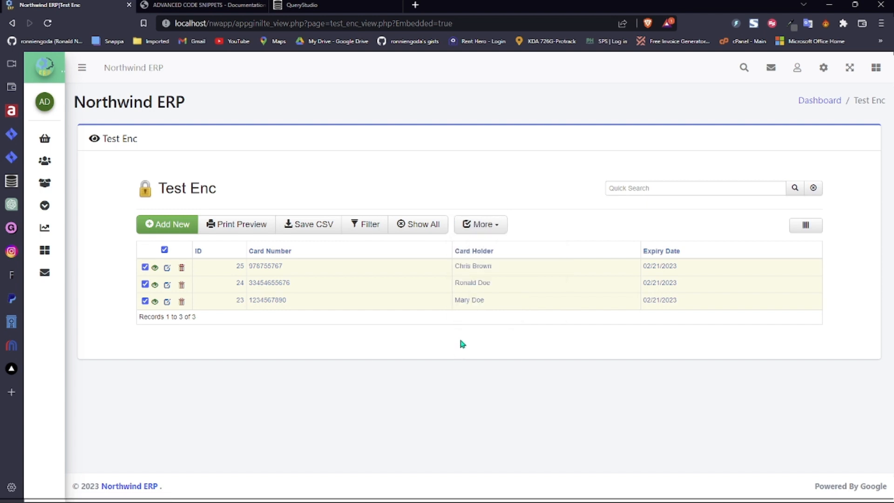
pyautogui.click(350, 11)
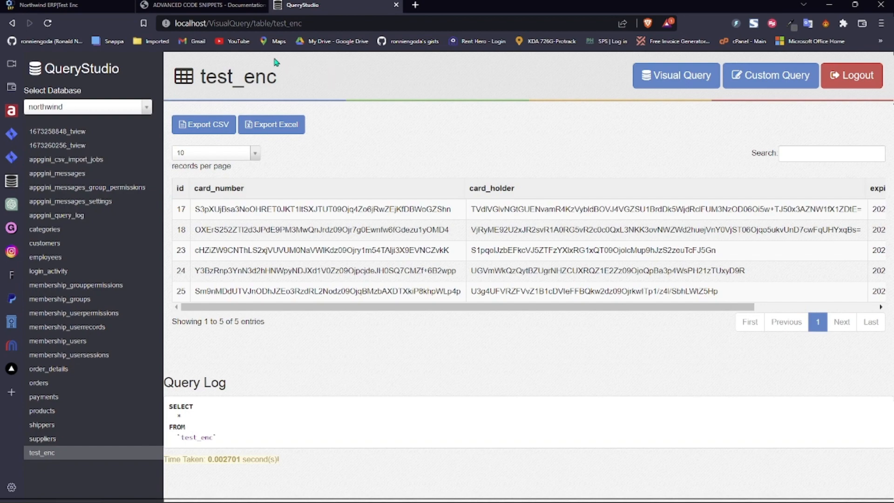
pyautogui.click(205, 5)
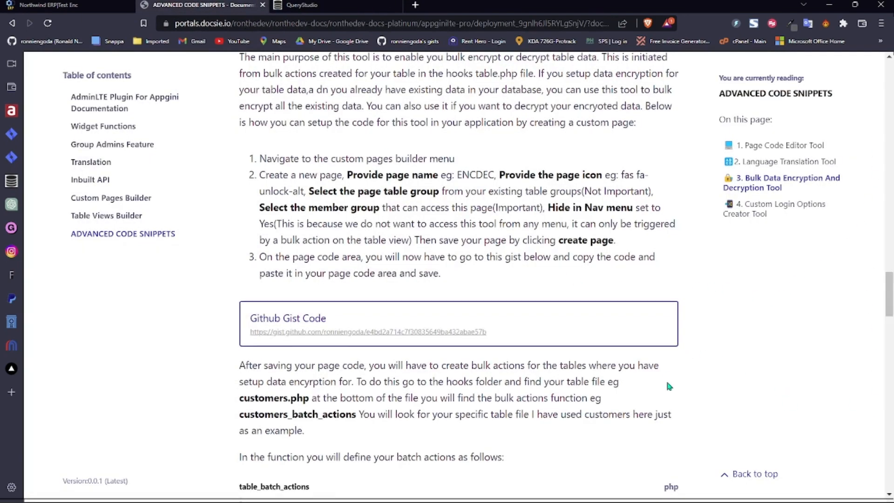
# - Scroll the docs through the table_batch_actions and table-tv.js code, then return to Test Enc
pyautogui.moveTo(890, 303); pyautogui.dragTo(891, 321)
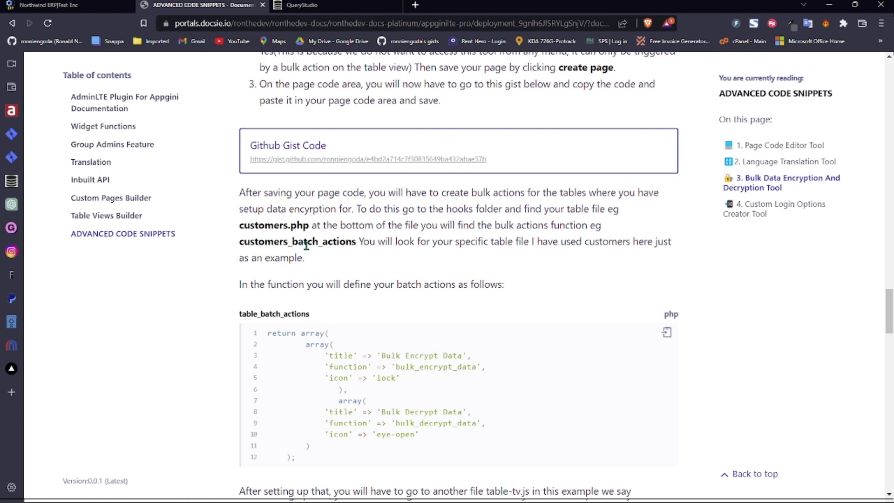
pyautogui.click(416, 492)
pyautogui.moveTo(890, 309); pyautogui.dragTo(890, 335)
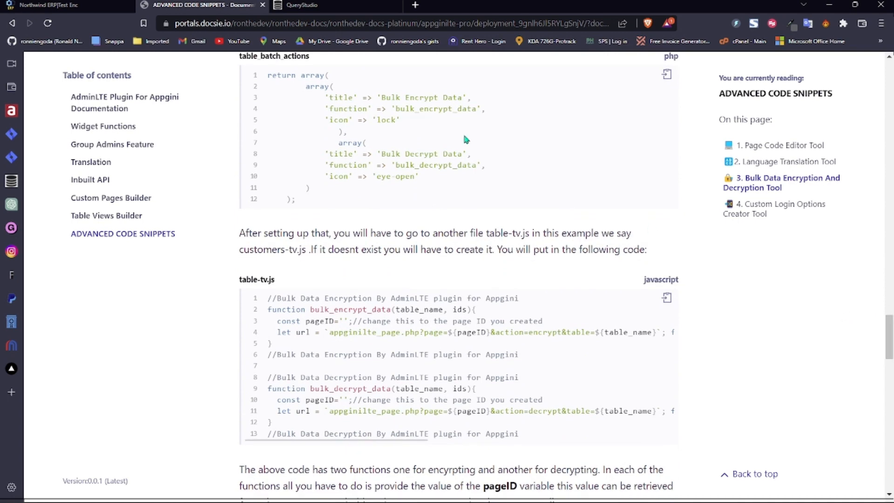
pyautogui.click(69, 5)
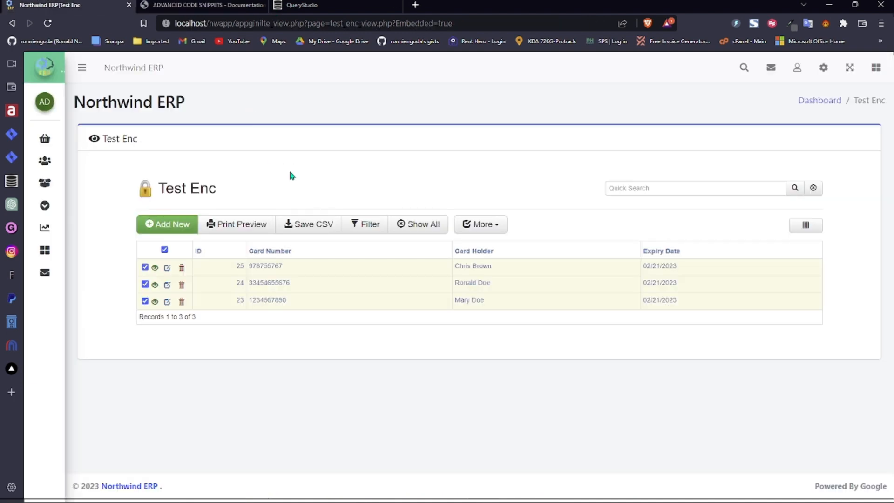
# - Show the Bulk Encrypt and Bulk Decrypt Data actions in More, then return to the docs
pyautogui.click(493, 227)
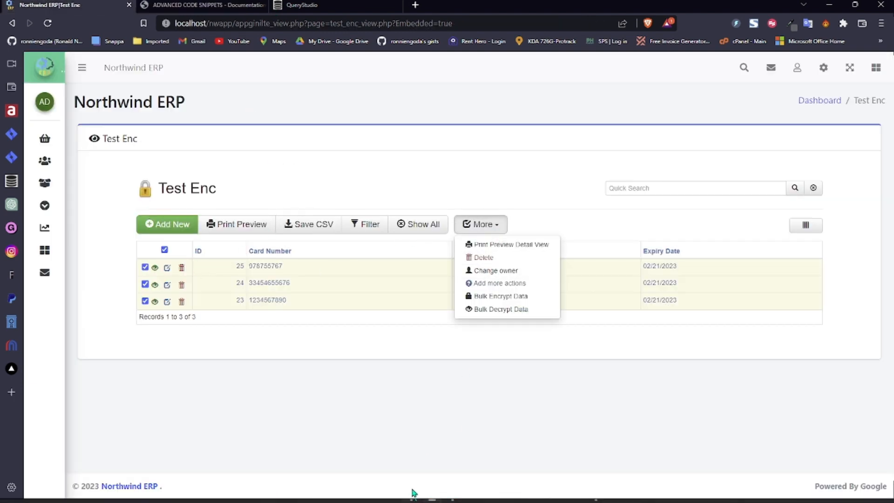
pyautogui.click(414, 498)
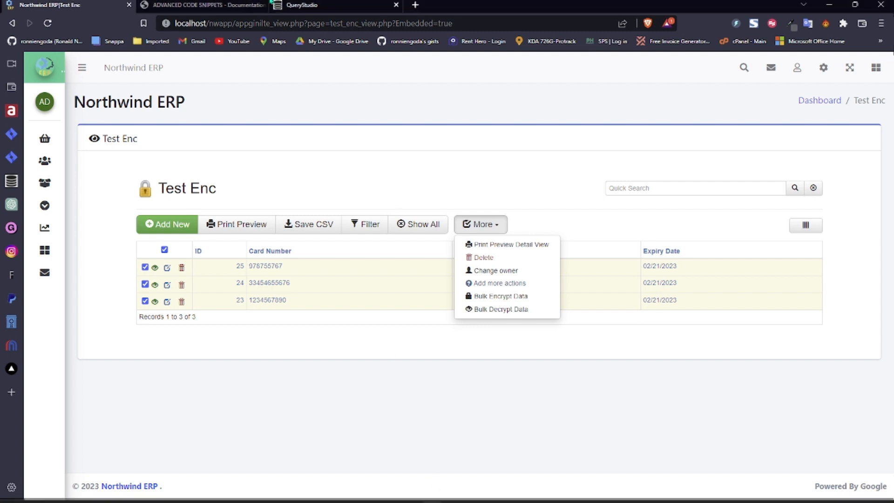
pyautogui.click(202, 5)
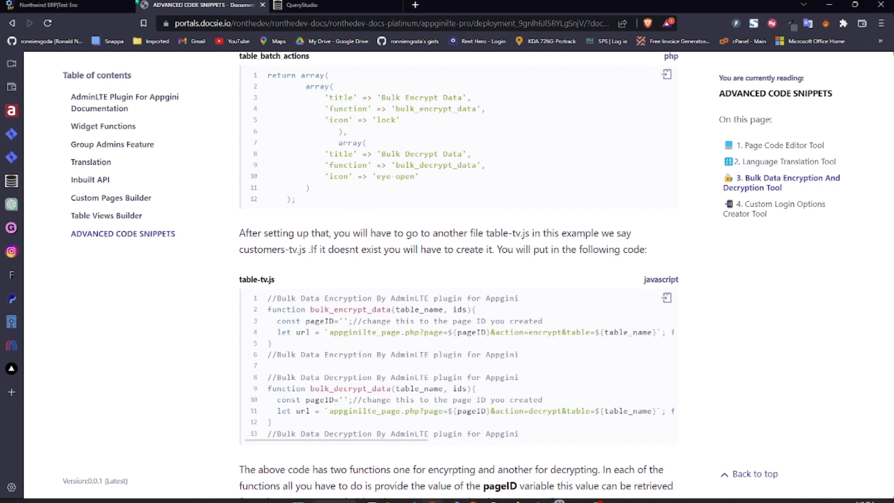
pyautogui.click(84, 5)
pyautogui.click(796, 73)
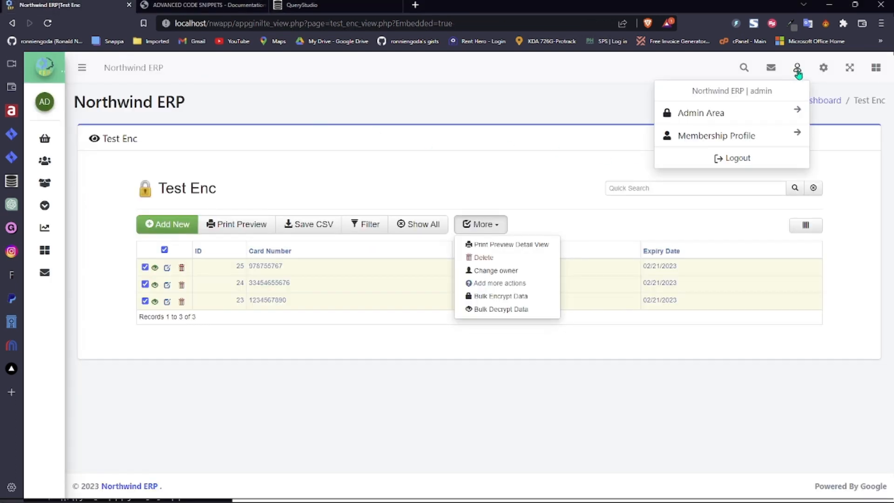
pyautogui.click(822, 70)
pyautogui.click(748, 204)
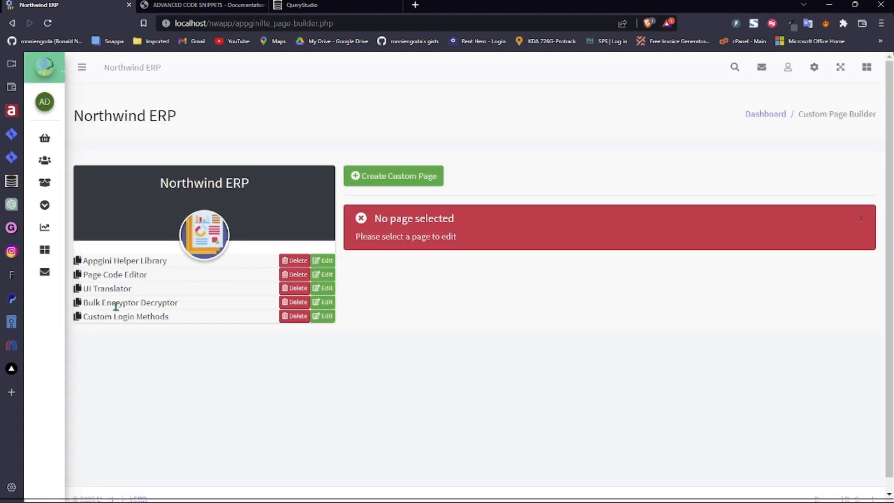
pyautogui.click(328, 302)
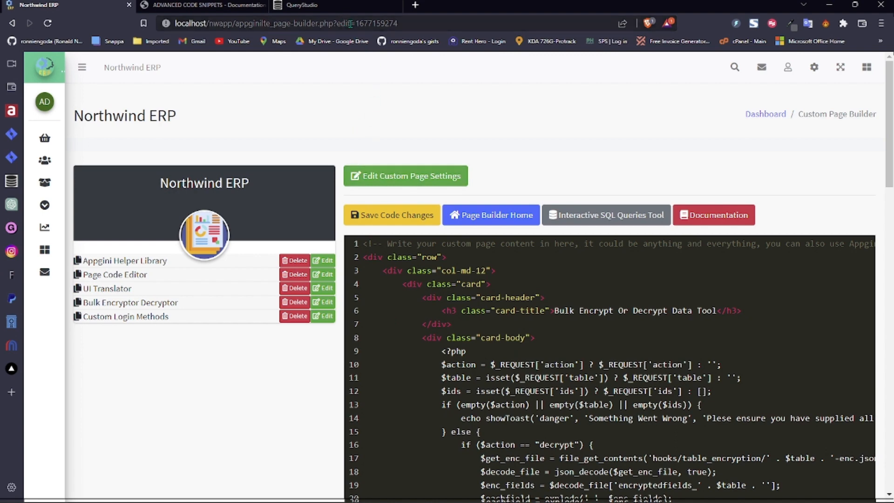
pyautogui.doubleClick(377, 23)
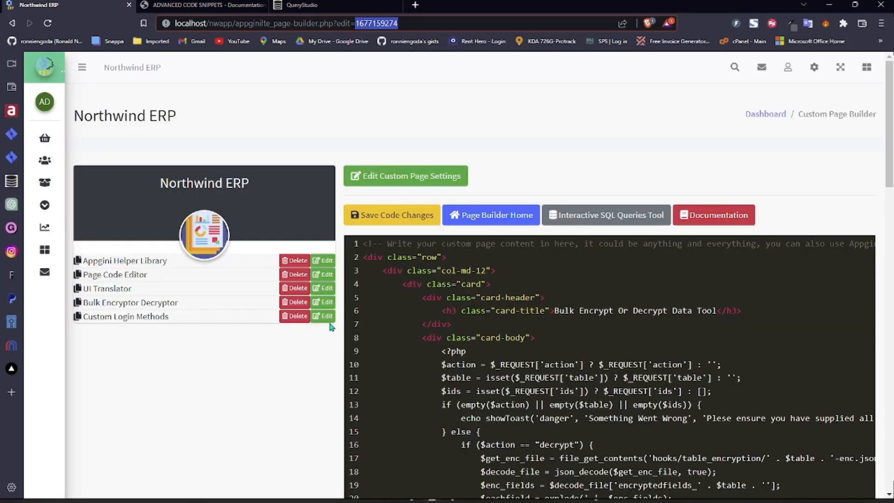
pyautogui.click(65, 205)
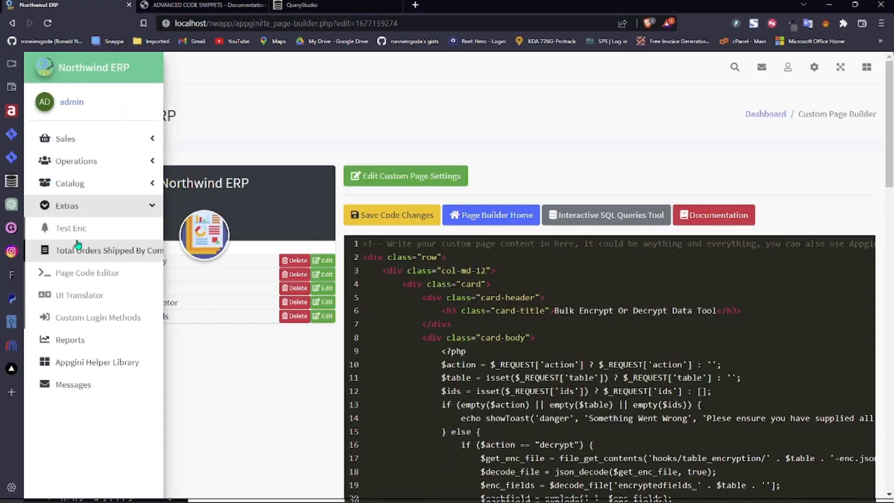
# - Open Test Enc, select all three records, and show the Bulk Encrypt/Decrypt Data actions
pyautogui.click(76, 227)
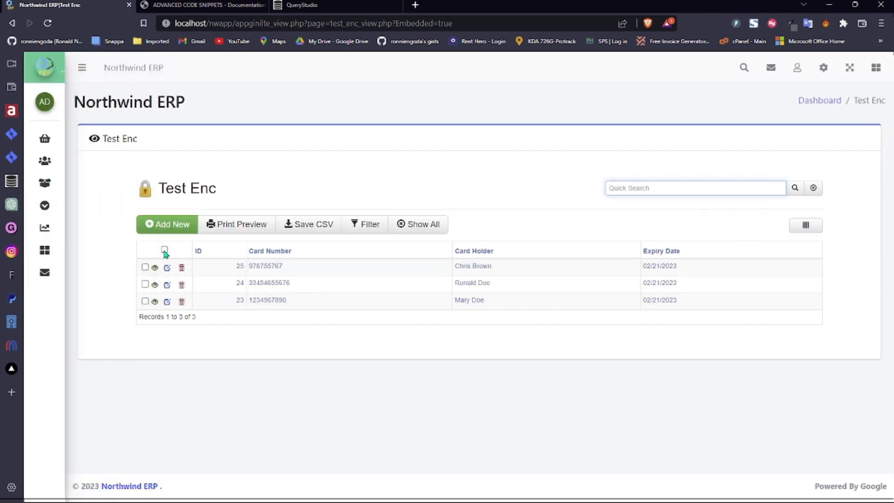
pyautogui.click(164, 249)
pyautogui.click(477, 224)
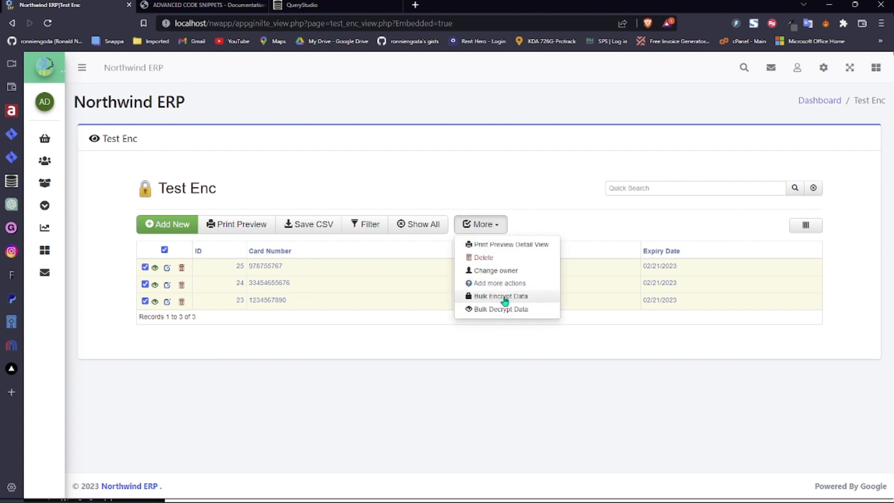
# - Review the advanced code snippets documentation, then return to the Test Enc table
pyautogui.click(252, 4)
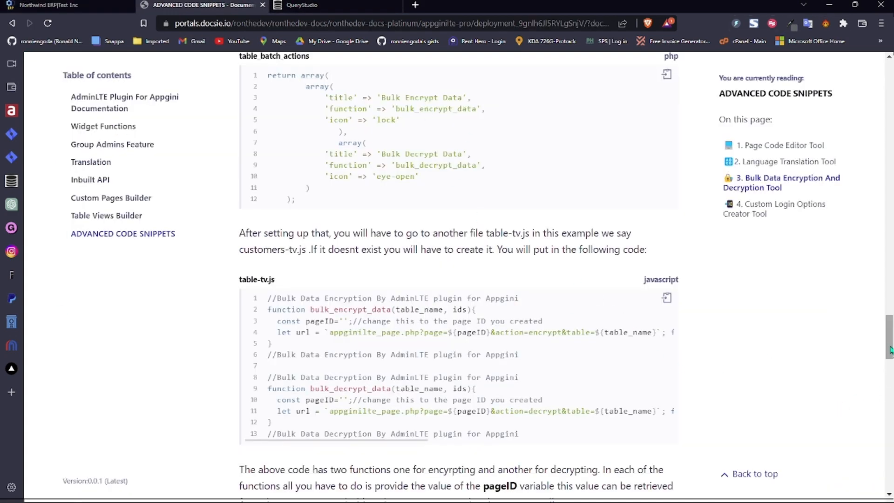
pyautogui.moveTo(889, 349); pyautogui.dragTo(887, 391)
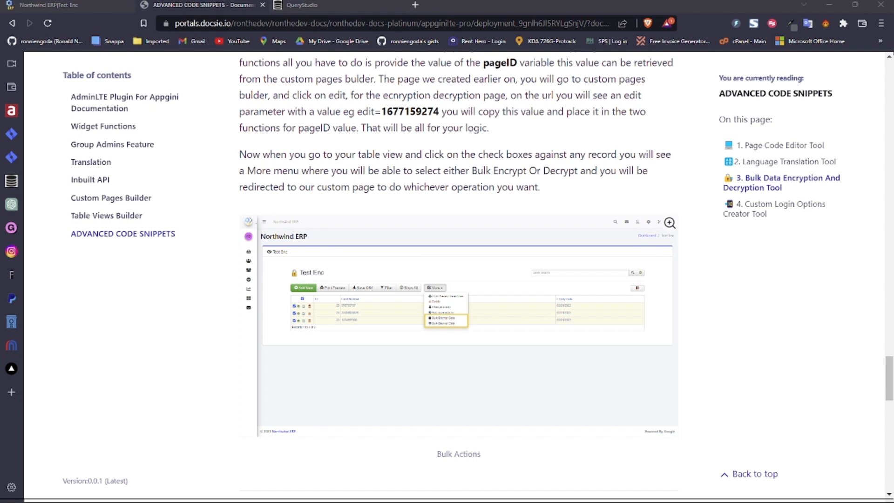
pyautogui.click(58, 5)
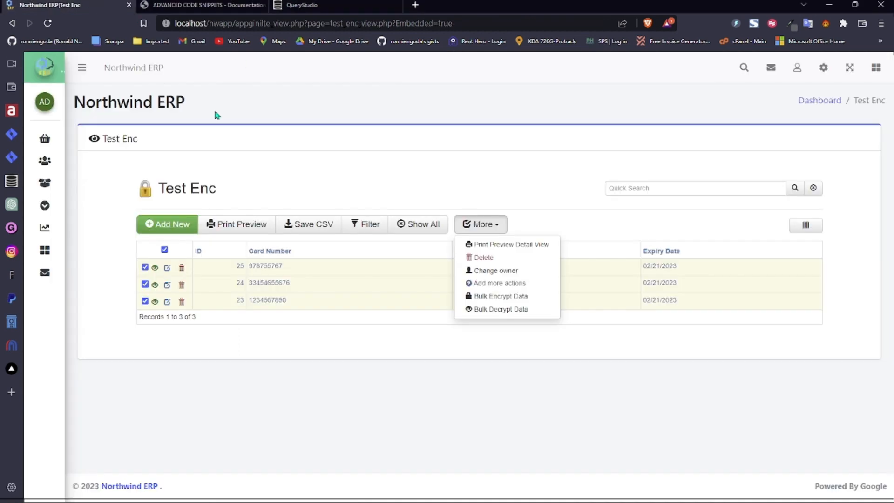
# - Close the More dropdown and untick the header checkbox to deselect records 23, 24 and 25
pyautogui.click(316, 182)
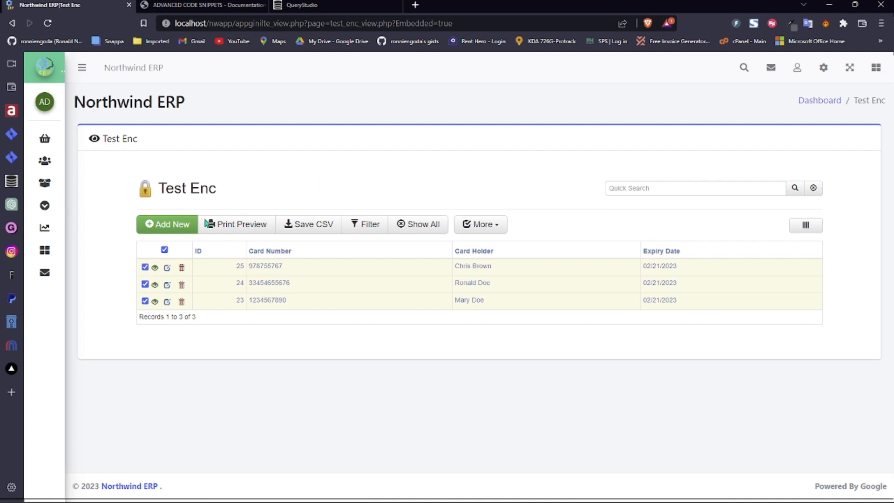
pyautogui.click(164, 249)
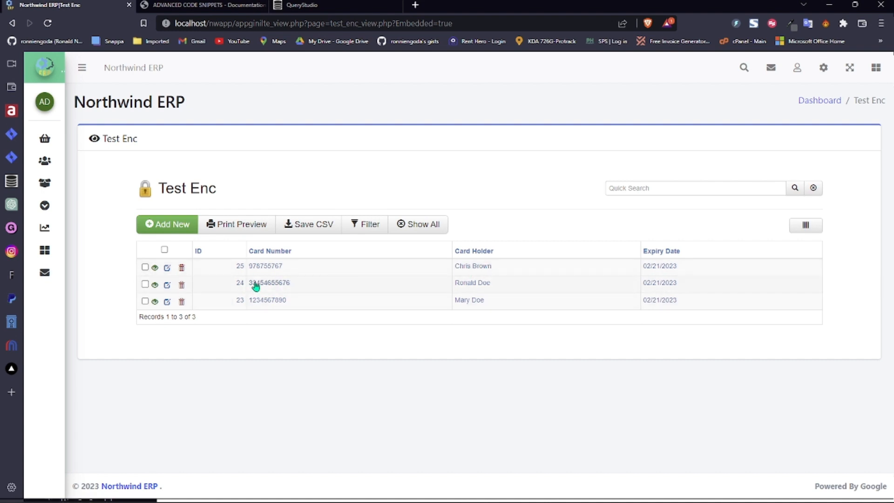
# - Open Test Enc record 25, save it unchanged in the edit dialog, and close it
pyautogui.click(268, 268)
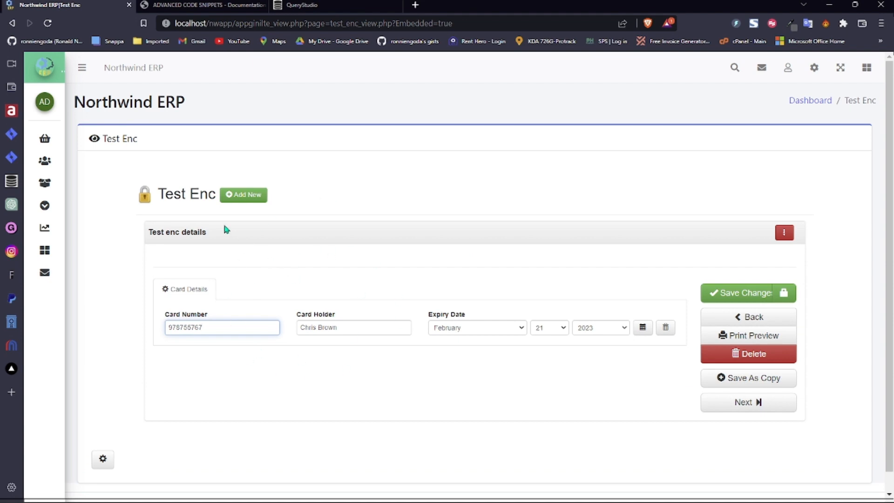
pyautogui.click(191, 194)
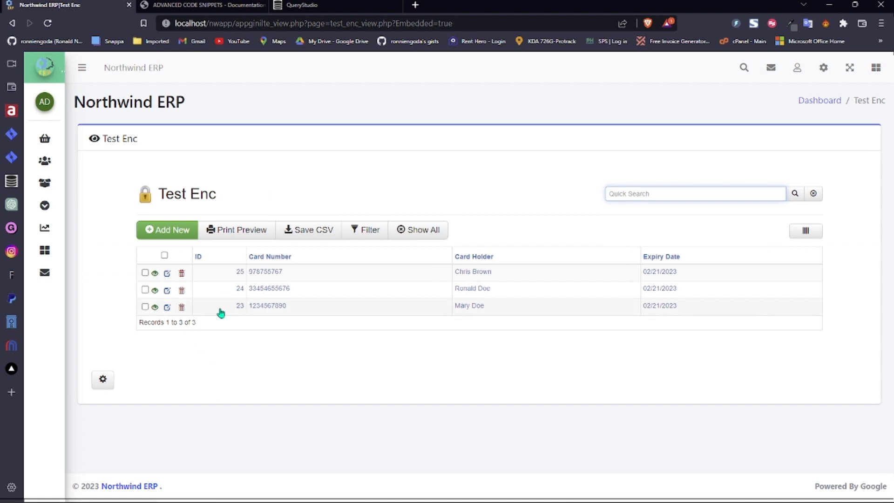
pyautogui.click(167, 274)
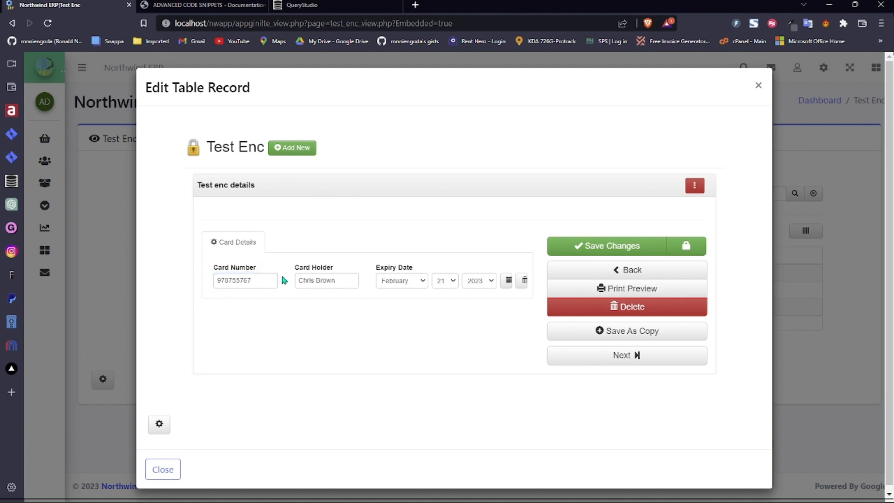
pyautogui.click(269, 280)
pyautogui.click(345, 281)
pyautogui.click(594, 251)
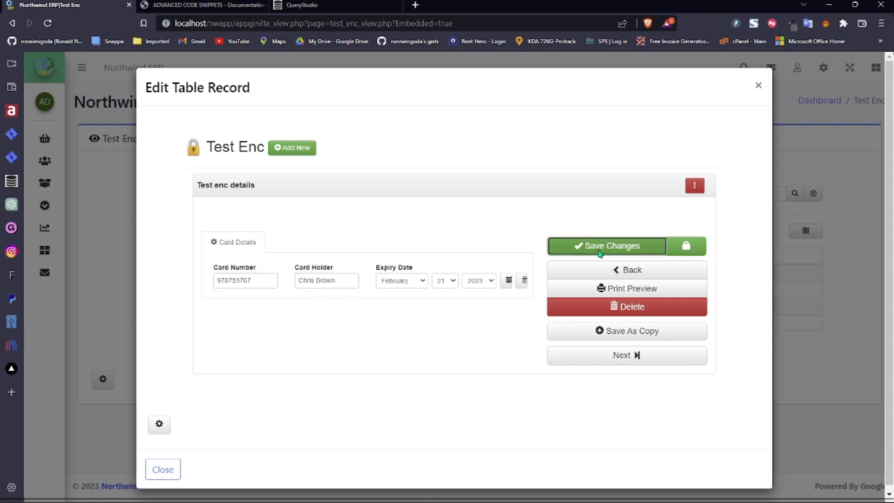
pyautogui.click(450, 220)
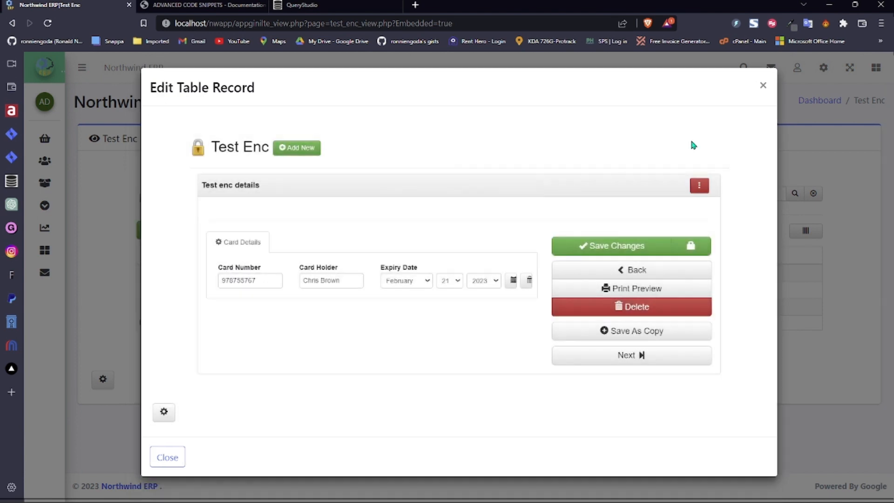
pyautogui.click(764, 87)
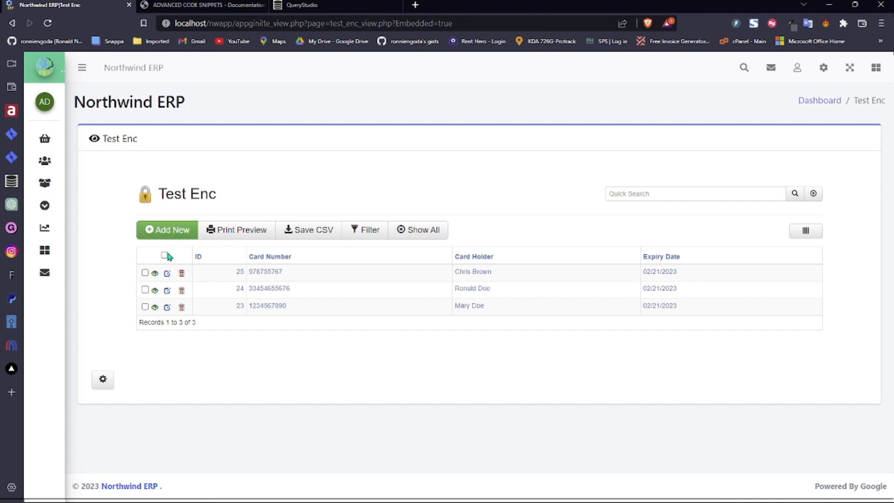
pyautogui.click(155, 274)
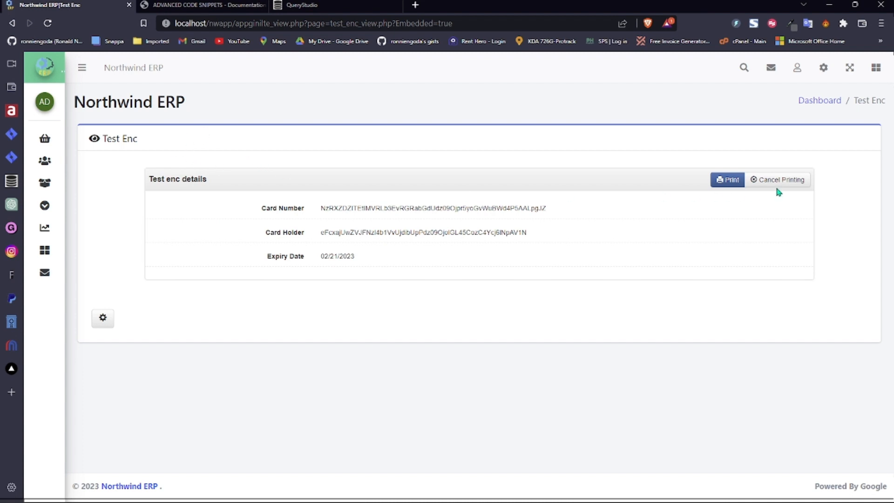
pyautogui.click(13, 24)
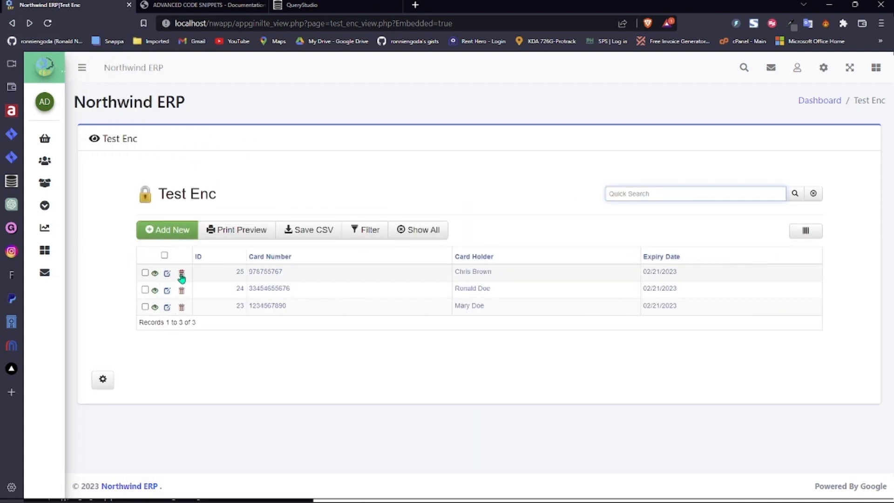
pyautogui.click(181, 273)
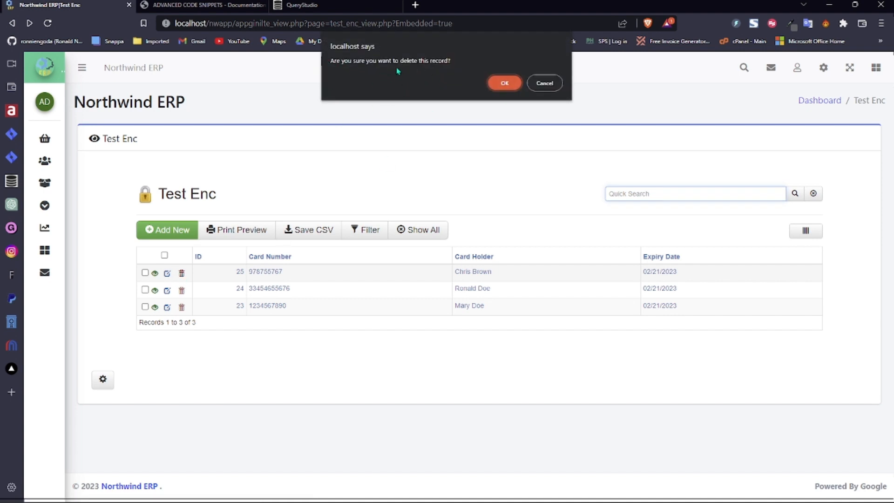
pyautogui.click(555, 88)
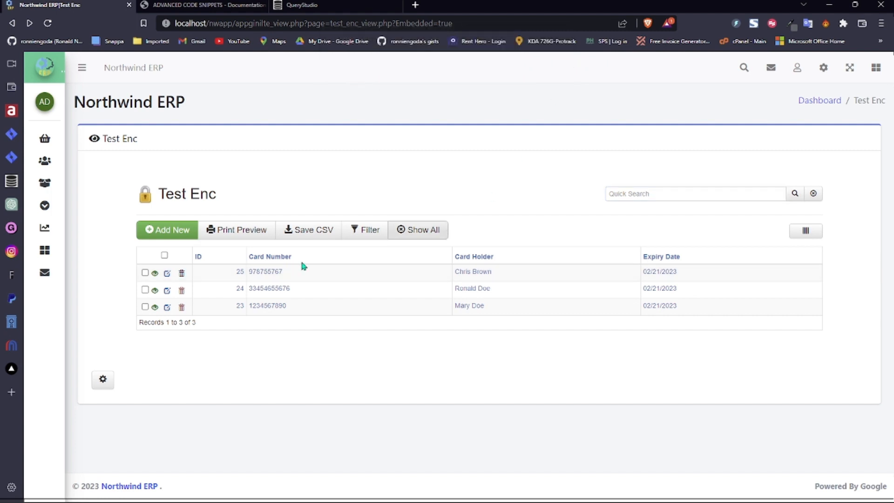
pyautogui.click(145, 274)
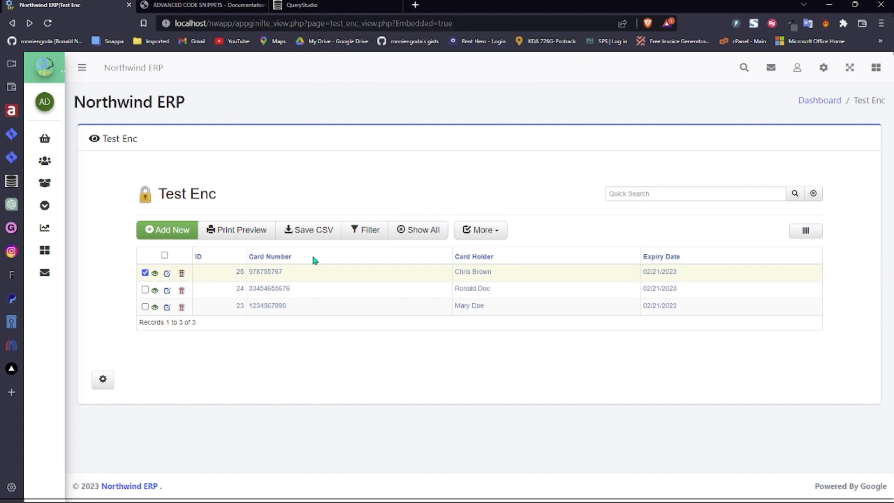
pyautogui.click(483, 236)
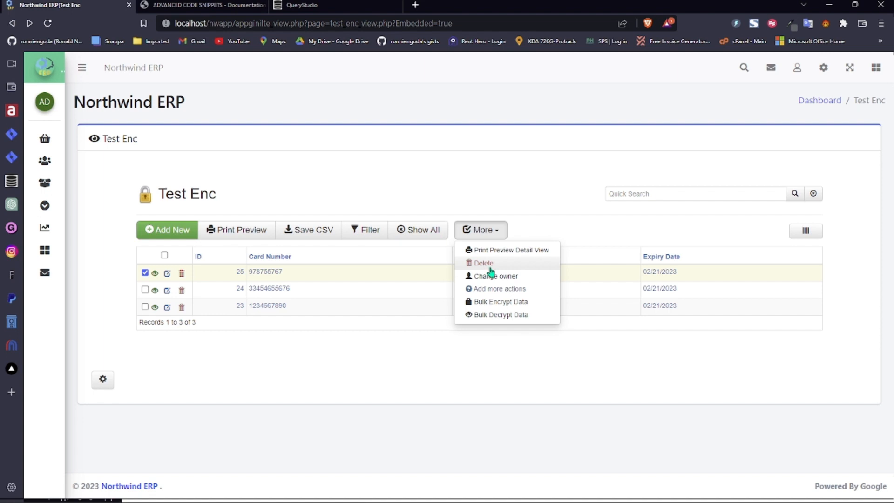
pyautogui.click(426, 345)
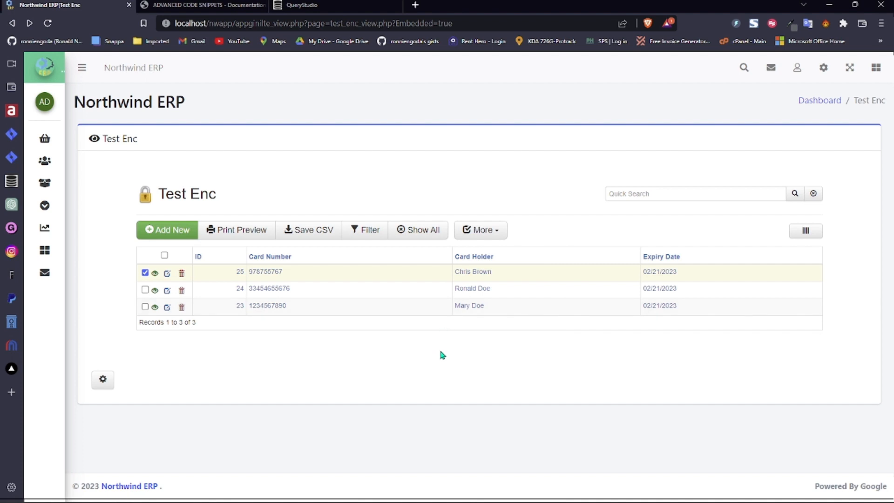
pyautogui.click(490, 229)
pyautogui.click(539, 219)
pyautogui.click(145, 272)
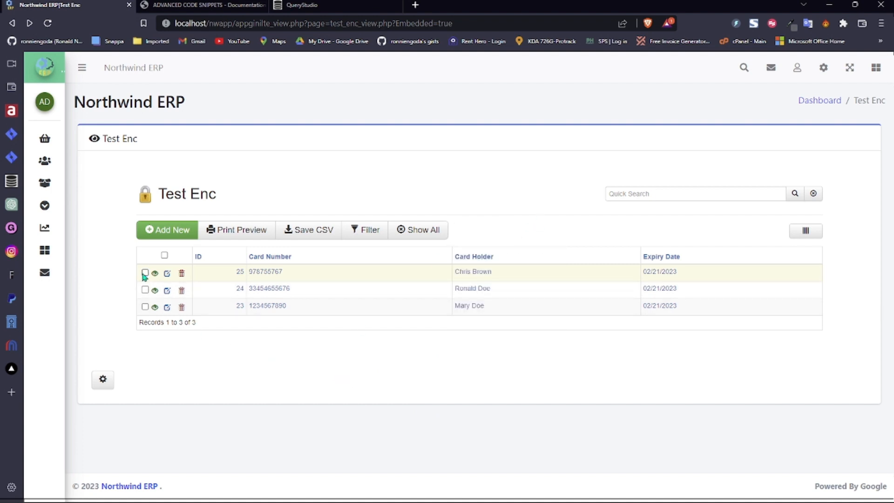
pyautogui.click(182, 307)
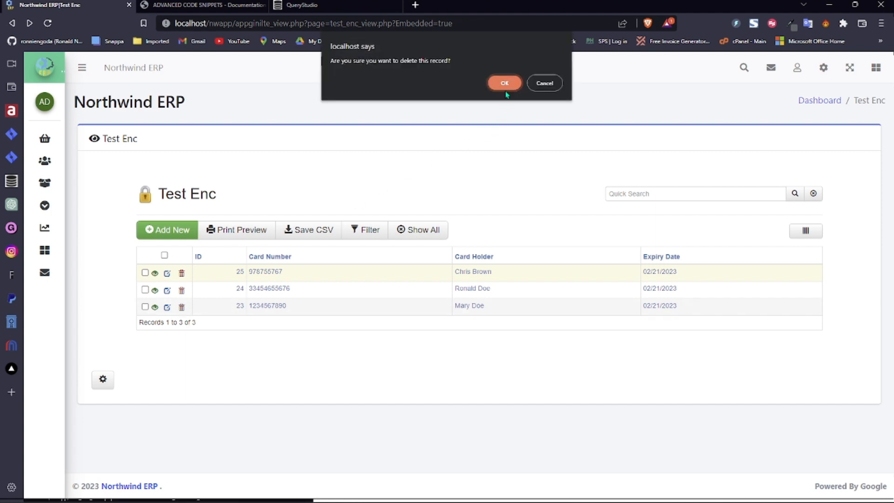
pyautogui.click(548, 83)
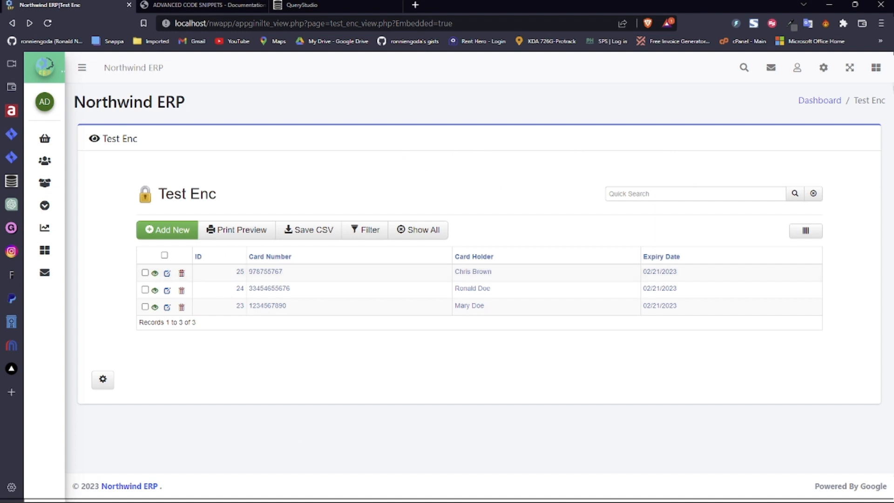
pyautogui.click(823, 68)
# - Look at App Settings' Table Actions and the Customers table before changing permissions
pyautogui.click(763, 114)
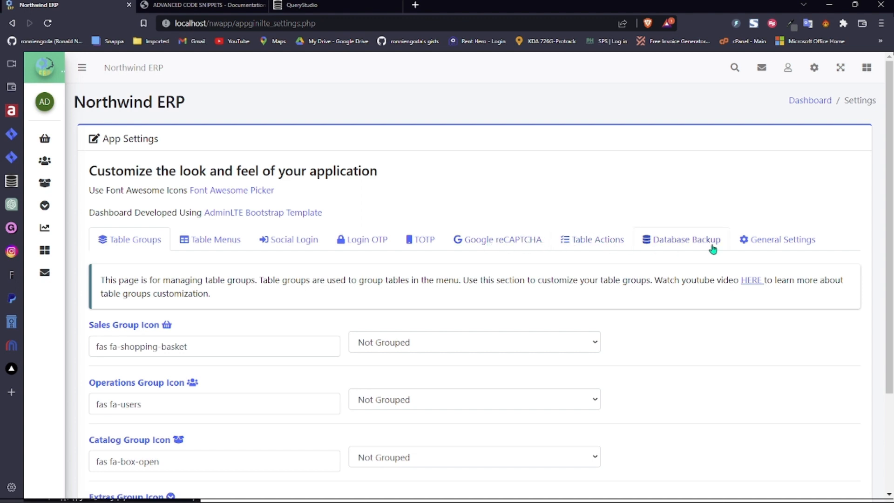
pyautogui.click(582, 240)
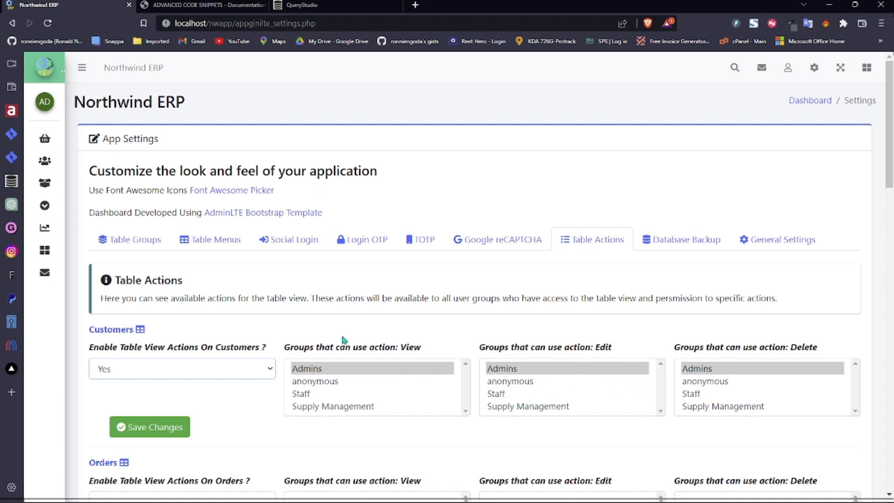
pyautogui.click(77, 147)
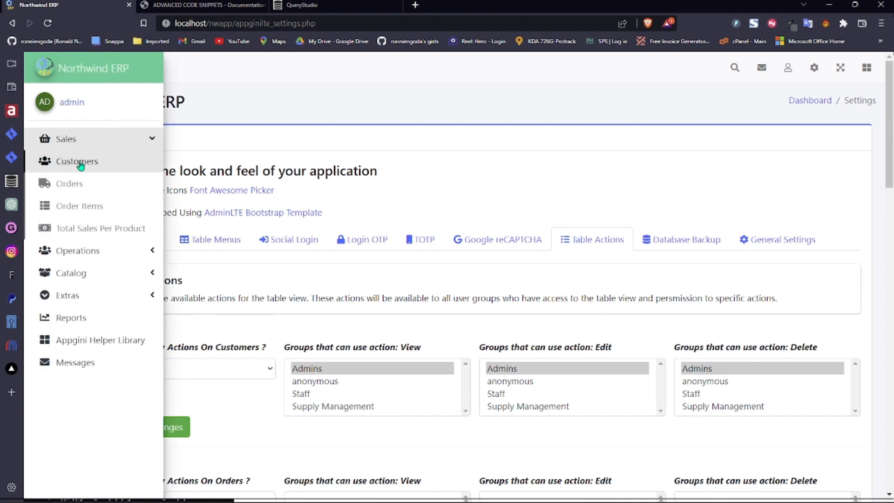
pyautogui.click(79, 162)
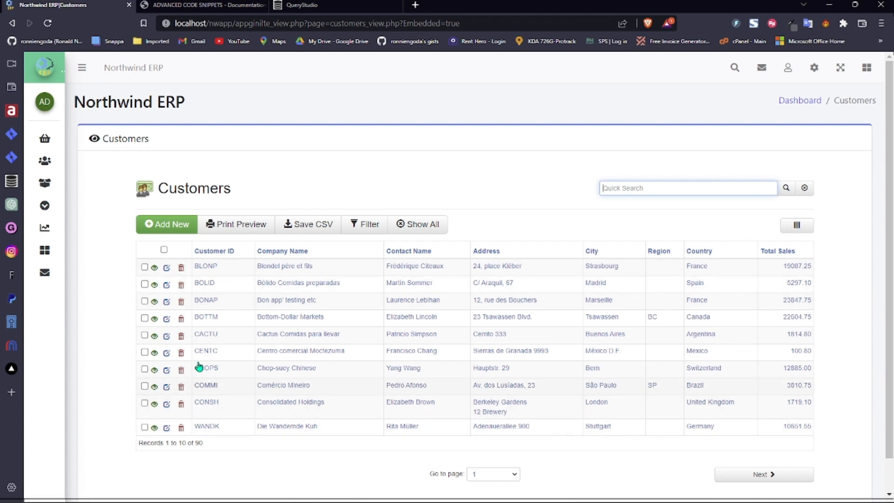
pyautogui.click(12, 23)
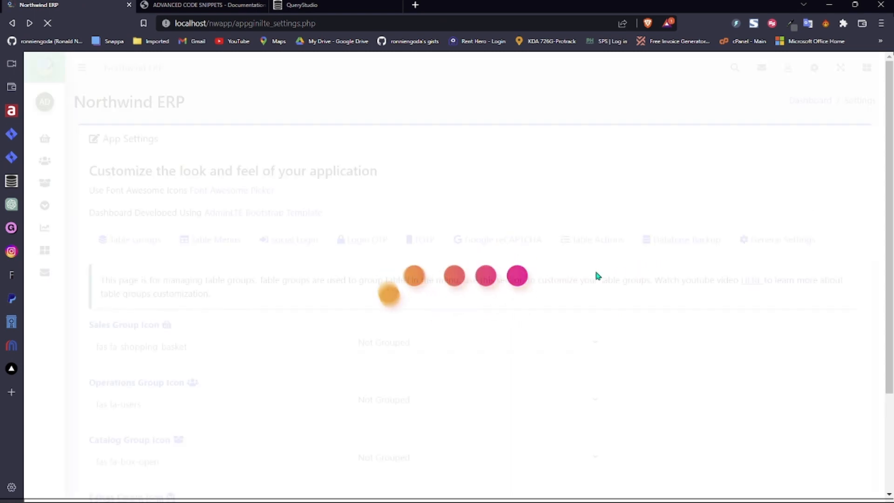
# - Let Admins view but not delete Customers, and save the table action settings
pyautogui.click(605, 240)
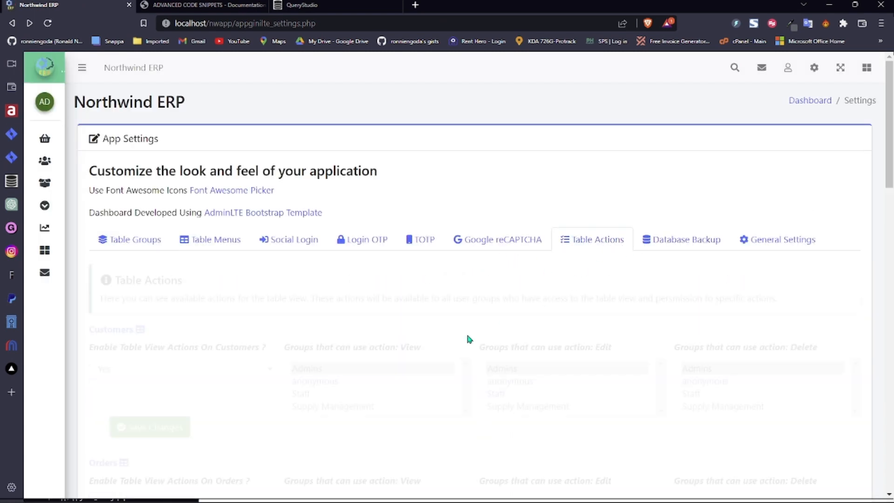
pyautogui.click(321, 370)
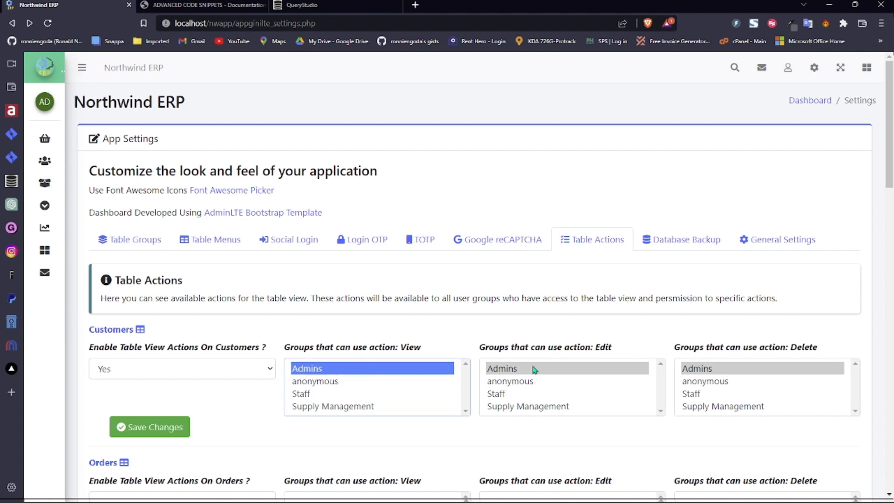
pyautogui.keyDown('ctrl'); pyautogui.click(719, 373); pyautogui.keyUp('ctrl')
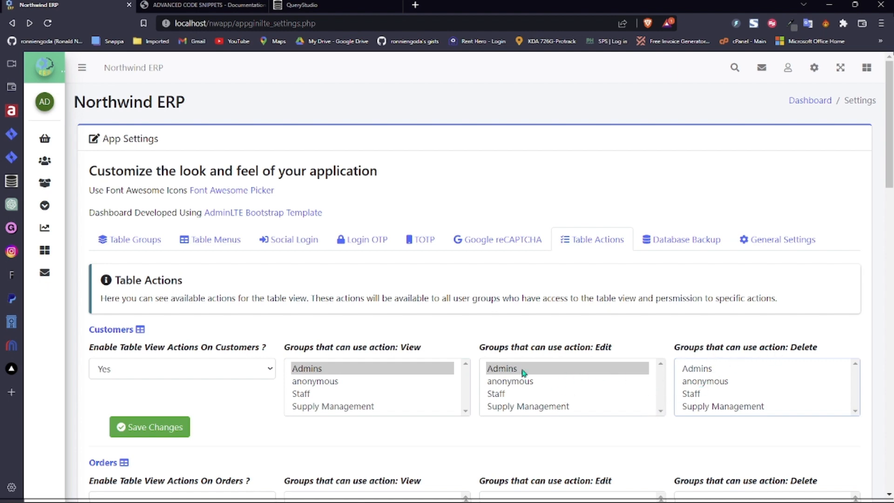
pyautogui.click(187, 424)
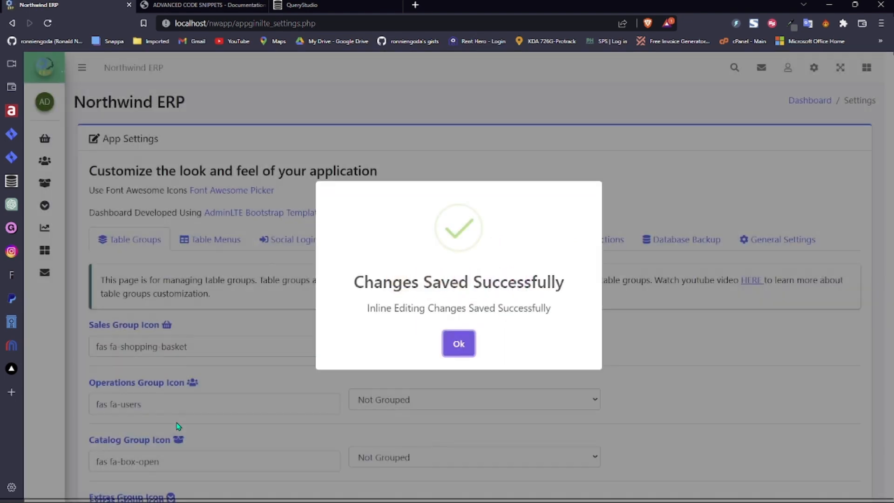
pyautogui.click(448, 345)
# - Open Customers, view the BLONP record, then open and close its edit dialog
pyautogui.moveTo(46, 139)
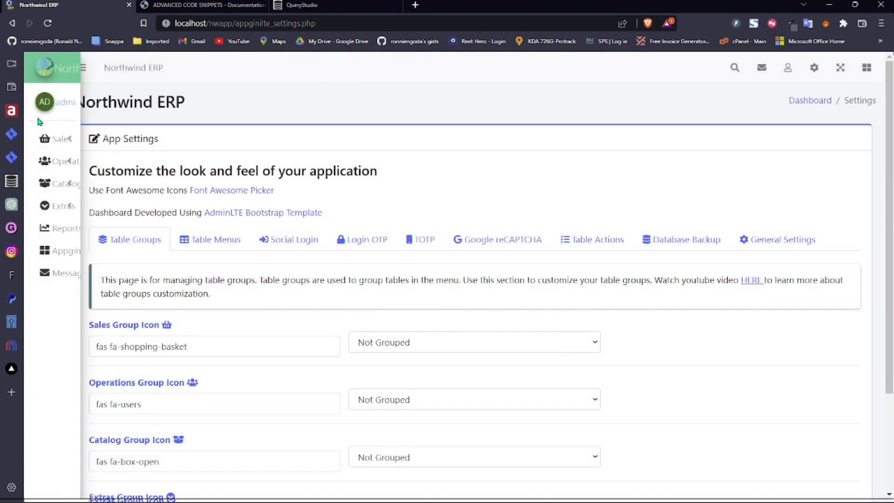
pyautogui.click(77, 167)
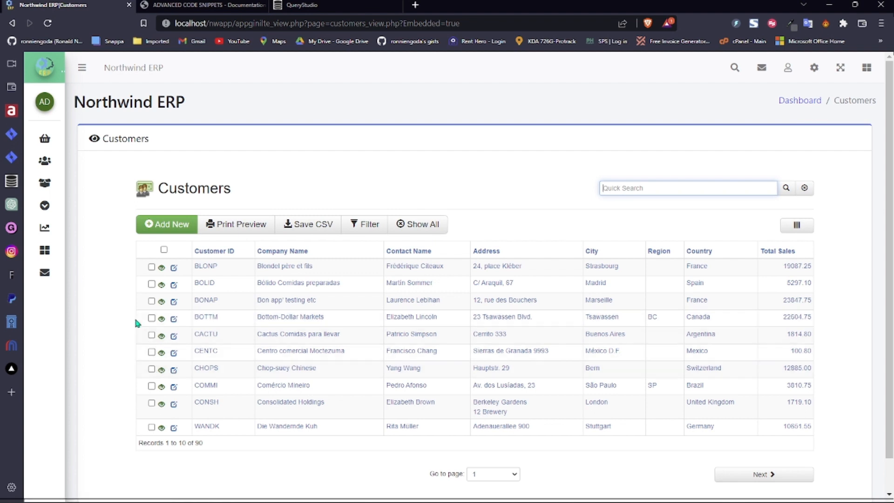
pyautogui.click(162, 269)
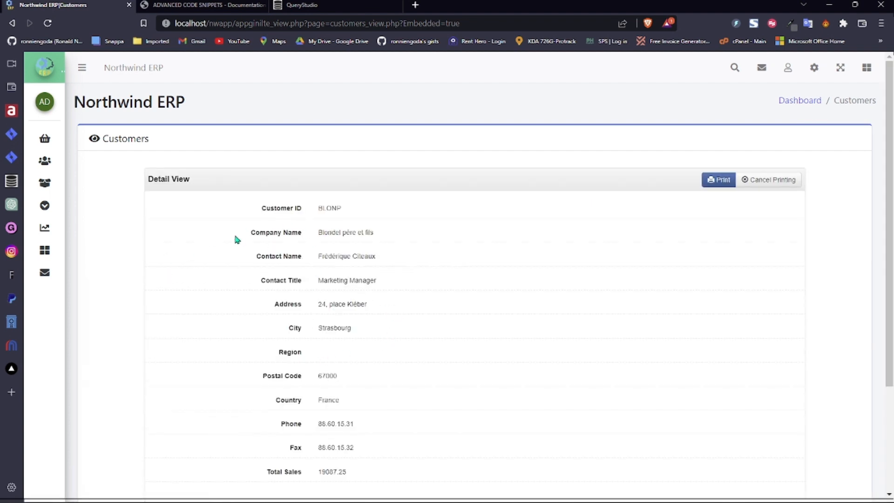
pyautogui.click(12, 23)
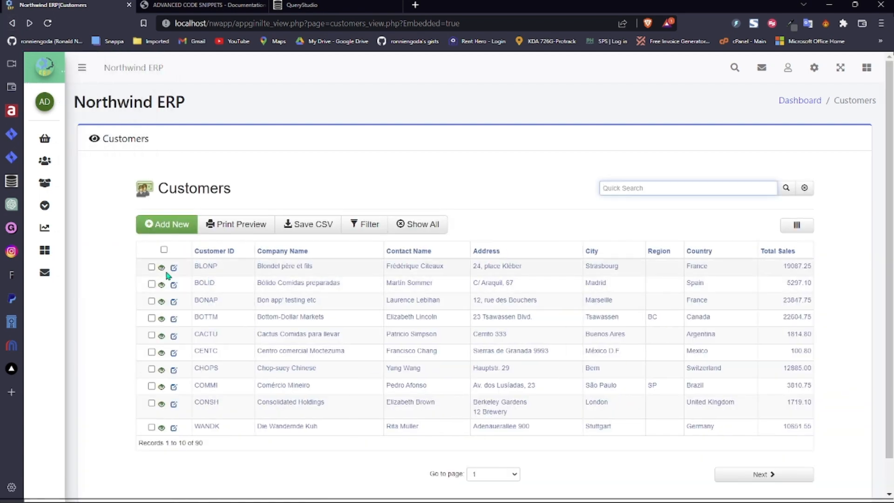
pyautogui.click(173, 267)
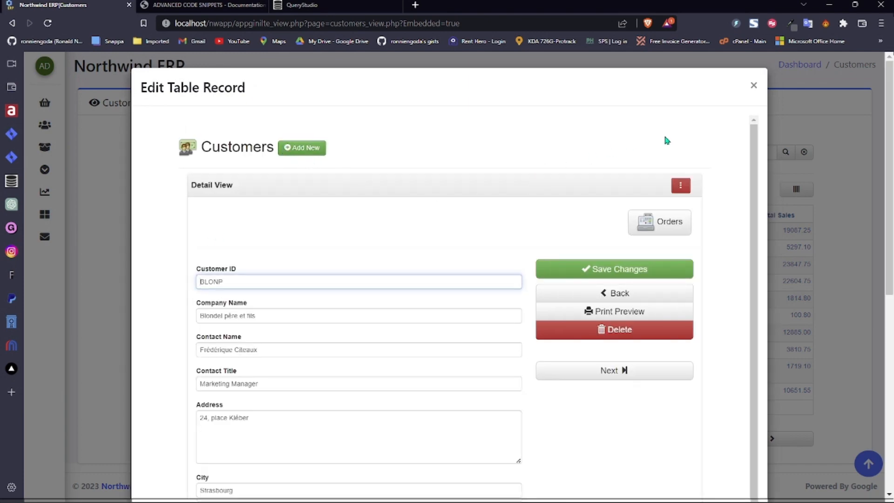
pyautogui.click(753, 88)
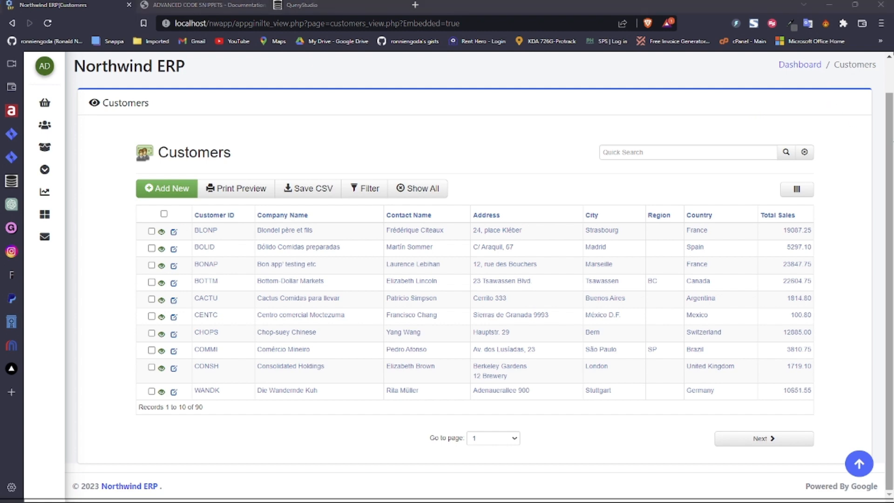
pyautogui.scroll(1, 843, 78)
# - Set Customers table view actions to No, allow Admins to delete, save, and open the Customers list
pyautogui.click(814, 67)
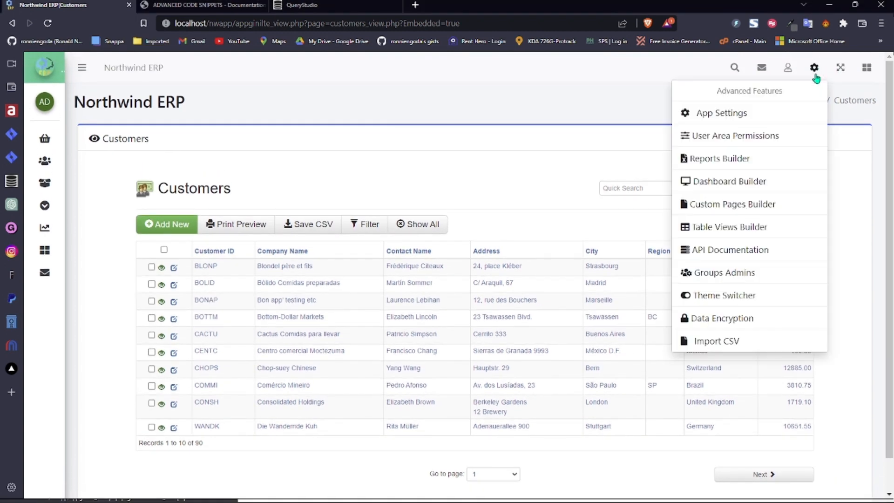
pyautogui.click(700, 113)
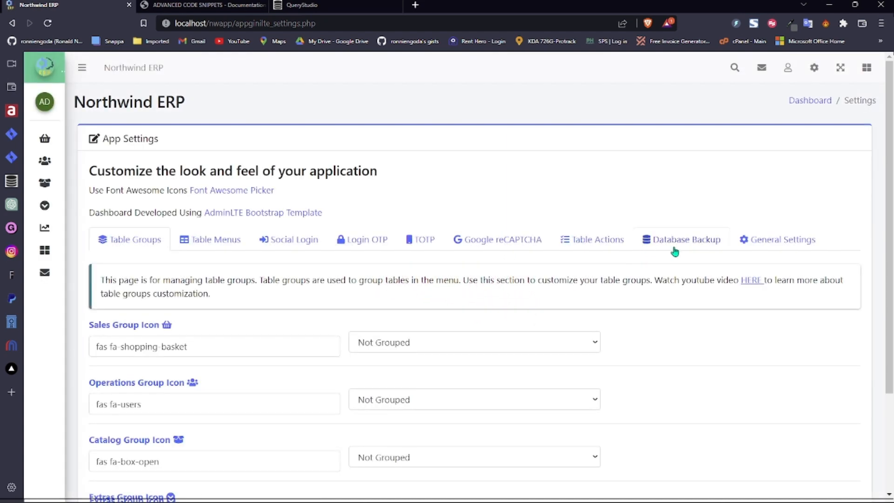
pyautogui.click(587, 242)
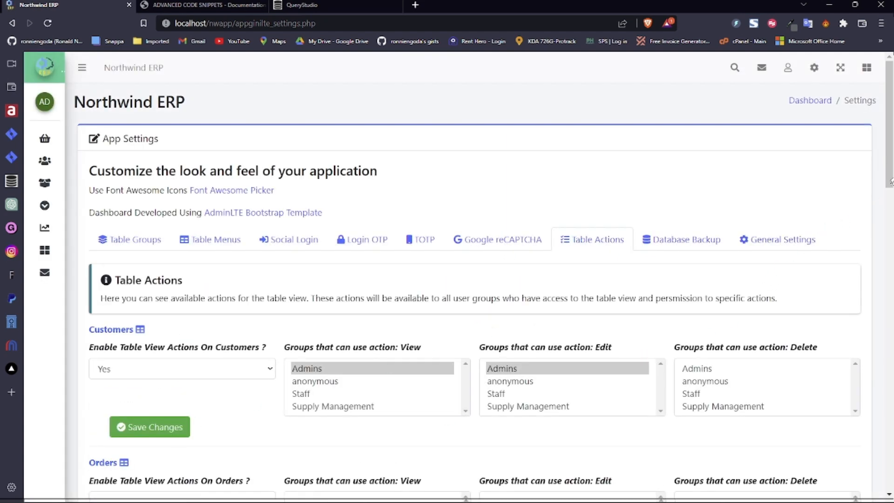
pyautogui.moveTo(890, 182)
pyautogui.mouseDown()
pyautogui.moveTo(889, 257)
pyautogui.moveTo(887, 183)
pyautogui.mouseUp()
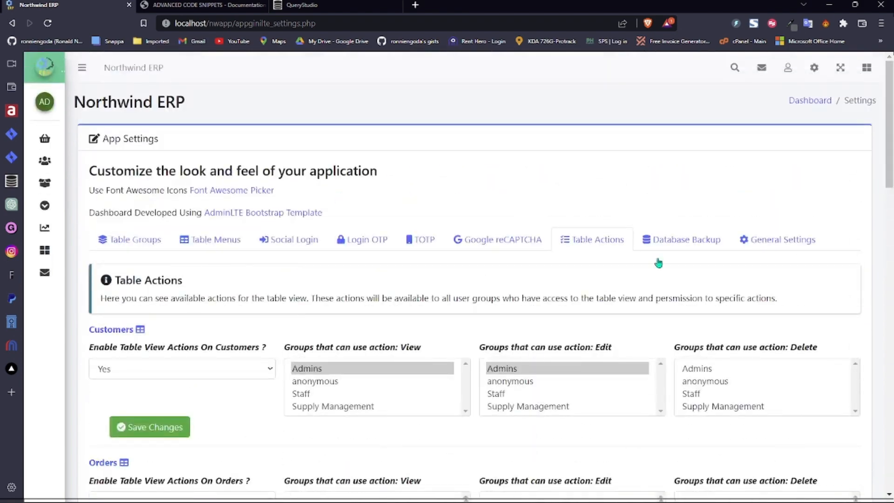
pyautogui.click(205, 398)
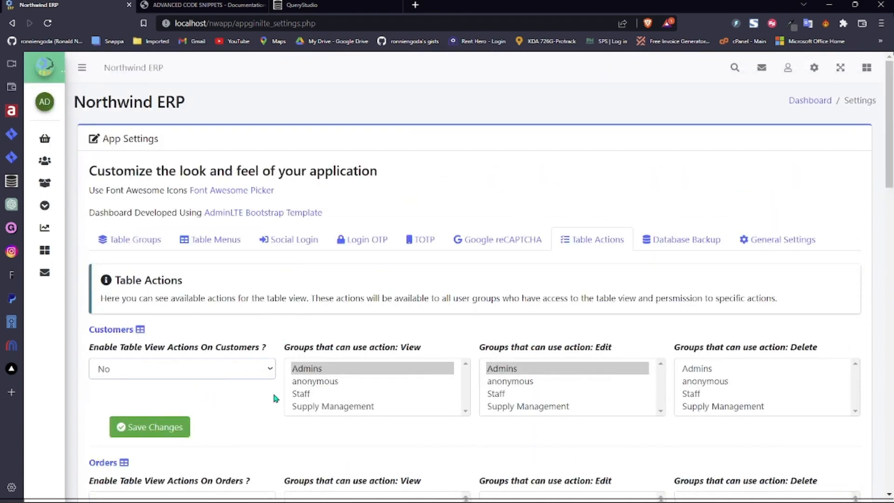
pyautogui.click(702, 371)
pyautogui.click(185, 418)
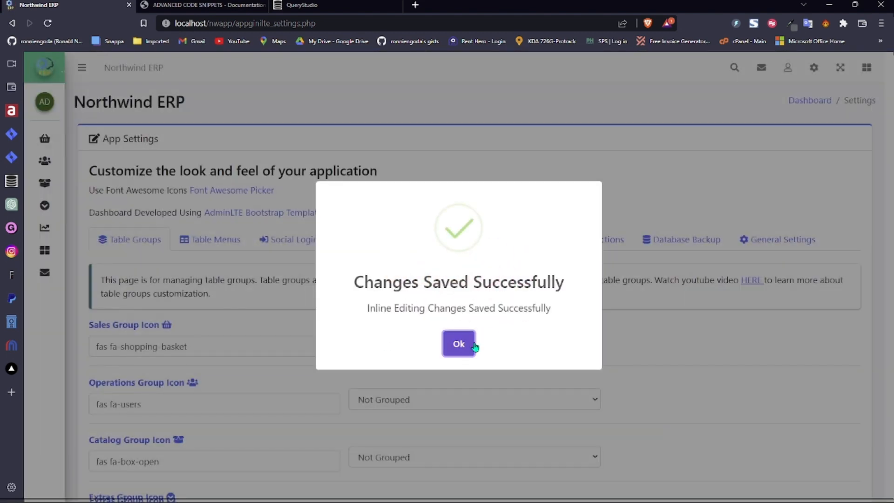
pyautogui.click(474, 346)
pyautogui.moveTo(54, 122)
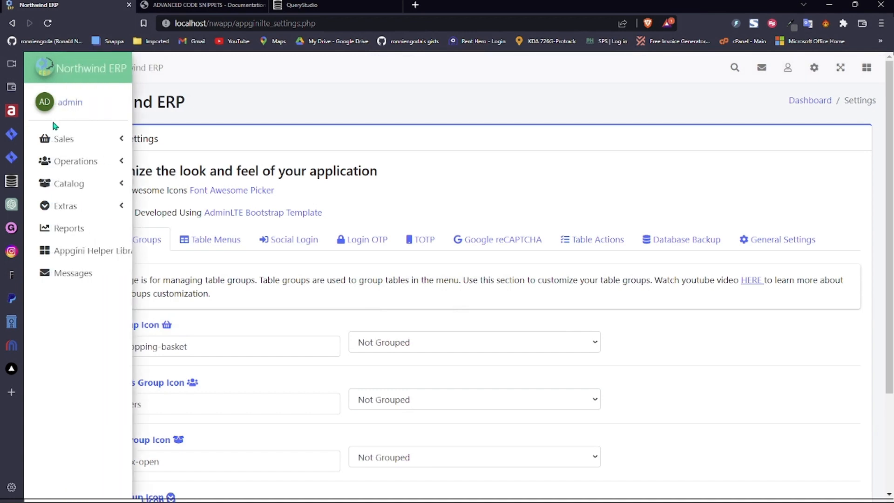
pyautogui.click(79, 162)
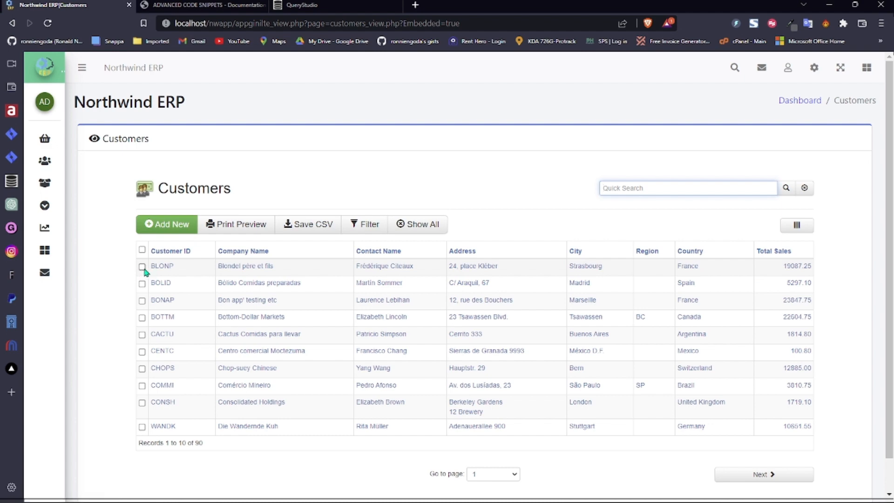
# - View the Test Enc table under Extras, then open the Reports page
pyautogui.moveTo(54, 225)
pyautogui.click(84, 206)
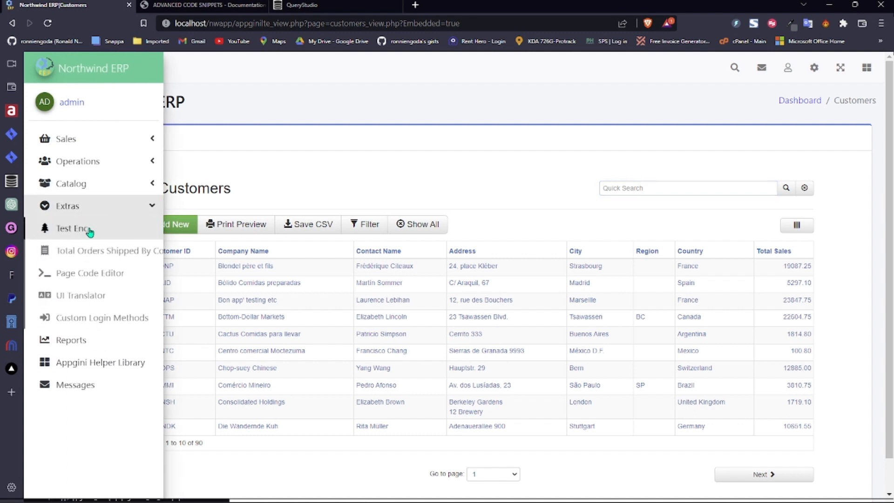
pyautogui.click(90, 230)
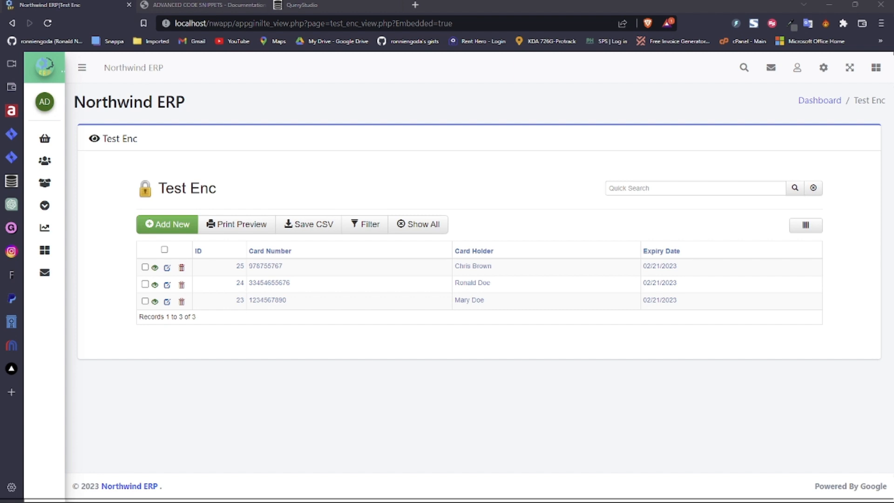
pyautogui.moveTo(44, 228)
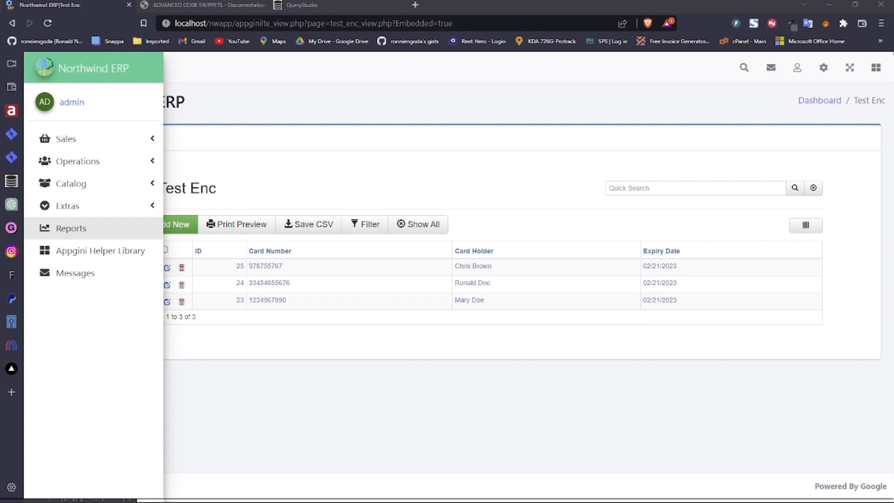
pyautogui.click(86, 232)
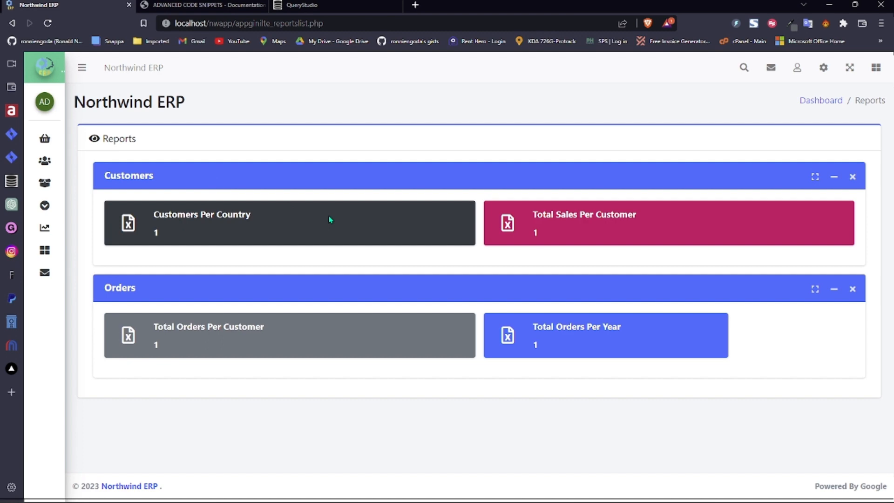
# - Show the Customers reports, Customers Per Country and Total Sales Per Customer, in the Reports Builder
pyautogui.moveTo(51, 228)
pyautogui.click(832, 79)
pyautogui.click(779, 159)
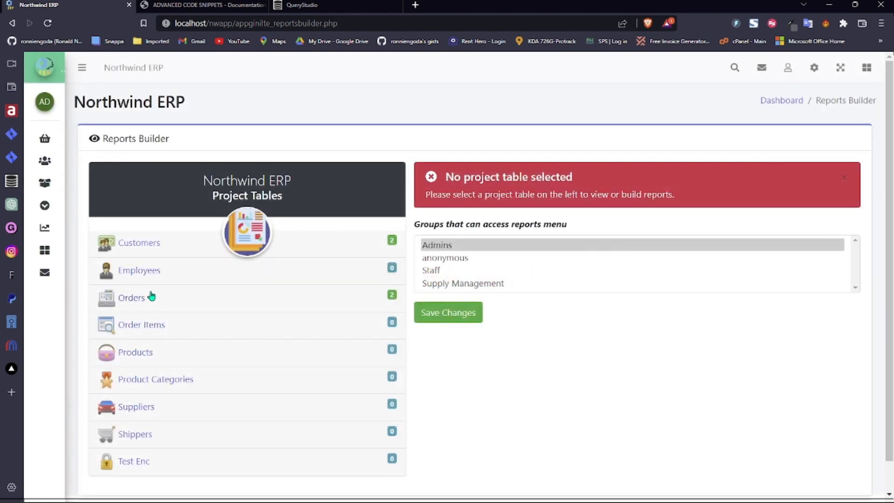
pyautogui.click(150, 244)
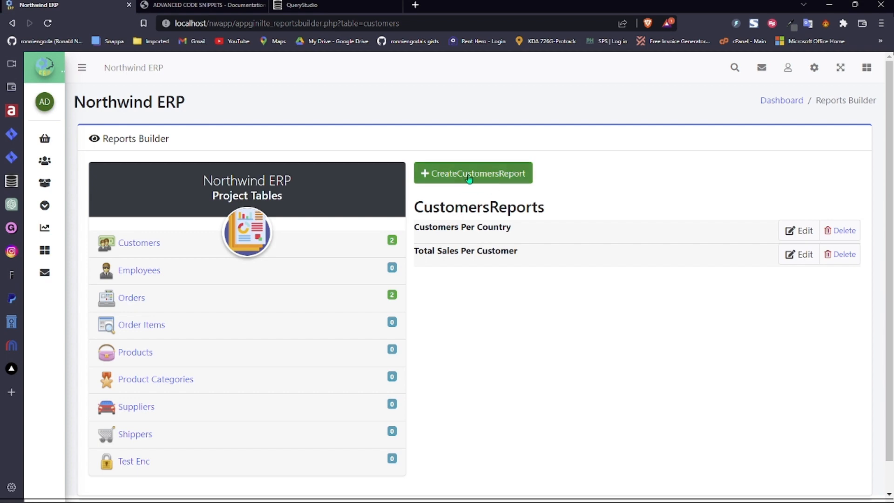
pyautogui.click(815, 69)
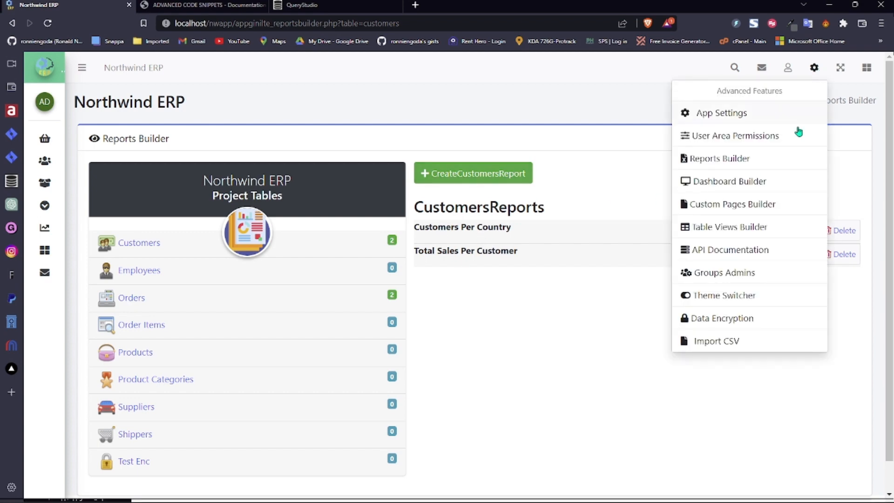
# - Give Admins and Staff access to the reports menu in the Reports Builder and save
pyautogui.click(737, 160)
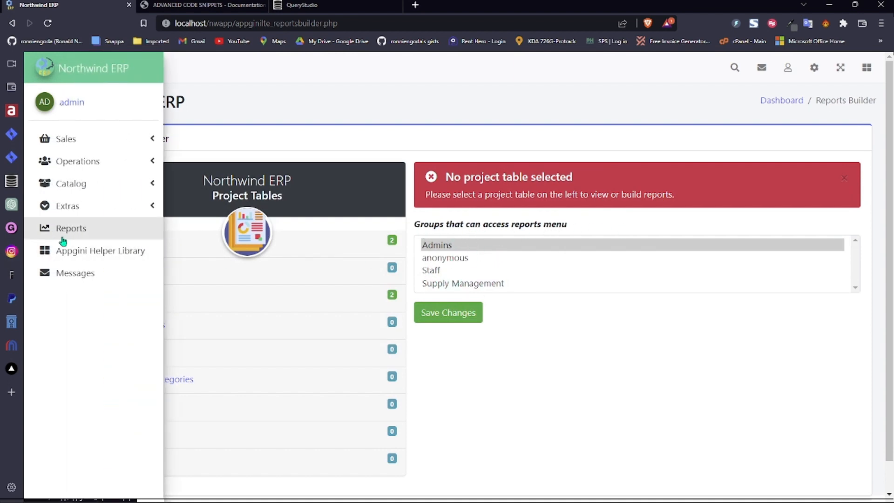
pyautogui.keyDown('ctrl'); pyautogui.click(464, 250); pyautogui.keyUp('ctrl')
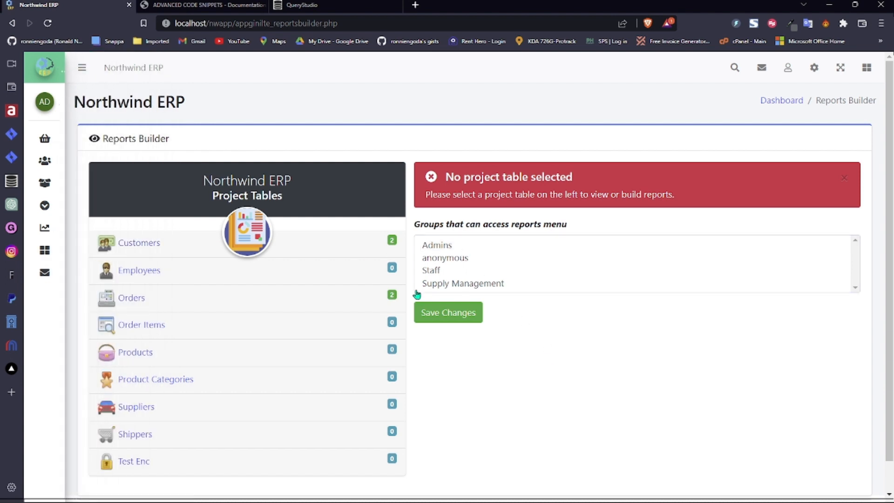
pyautogui.moveTo(73, 234)
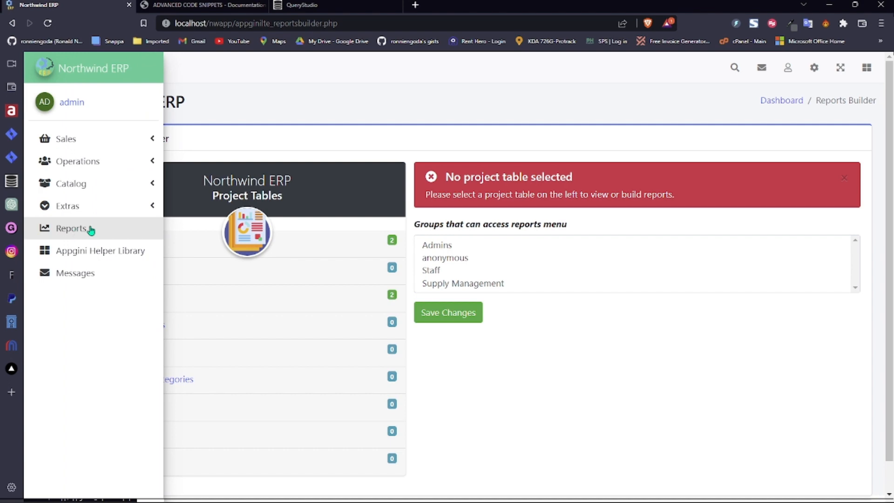
pyautogui.click(455, 246)
pyautogui.keyDown('ctrl'); pyautogui.click(446, 271); pyautogui.keyUp('ctrl')
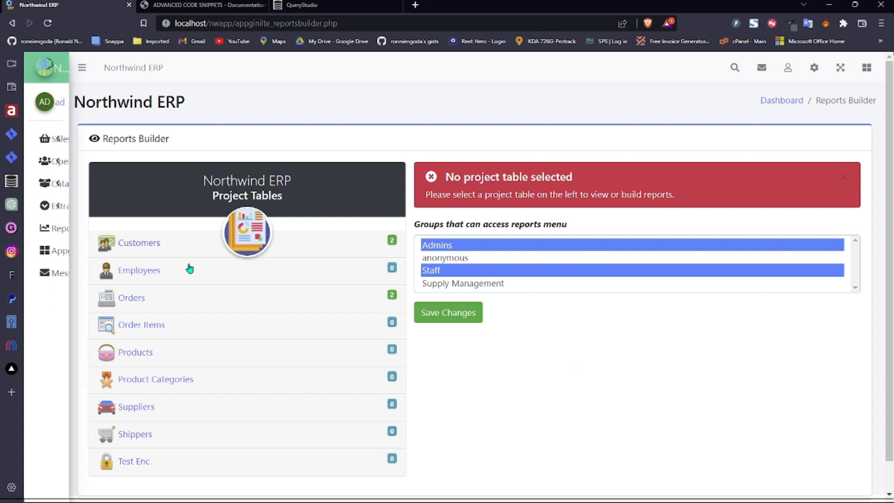
pyautogui.click(463, 309)
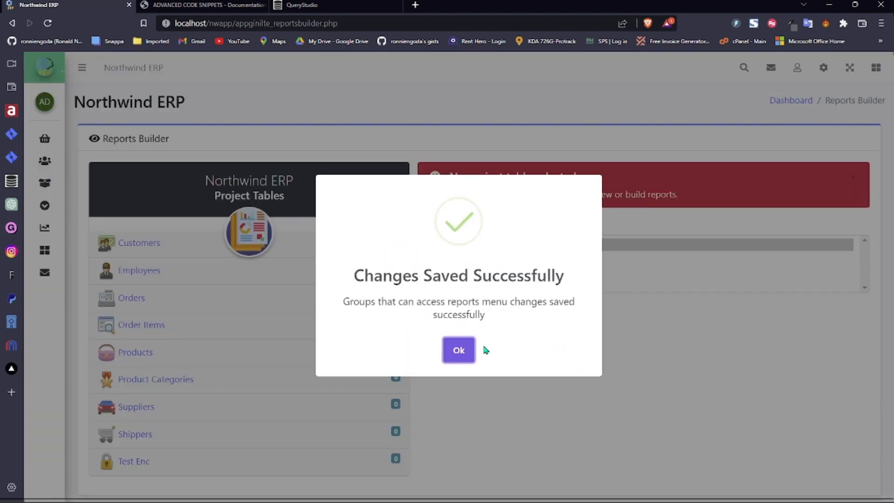
pyautogui.click(459, 350)
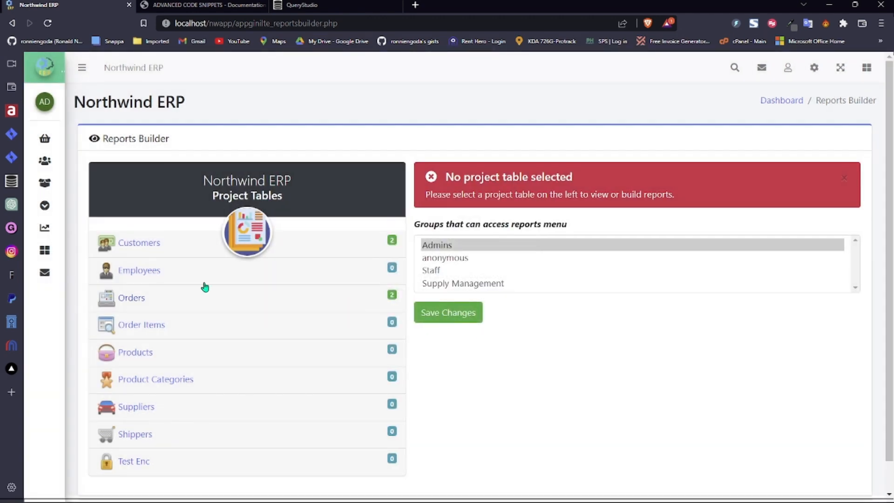
# - Reload the Reports Builder, then go to the App Settings page
pyautogui.click(814, 68)
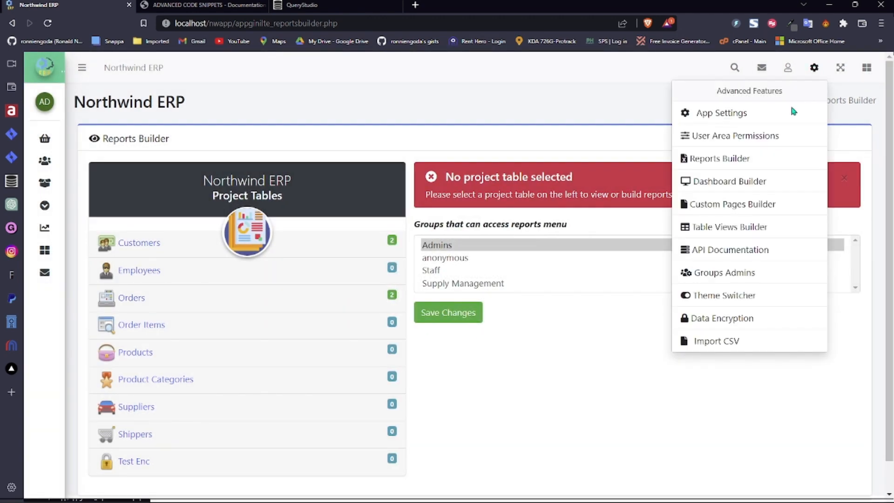
pyautogui.click(747, 165)
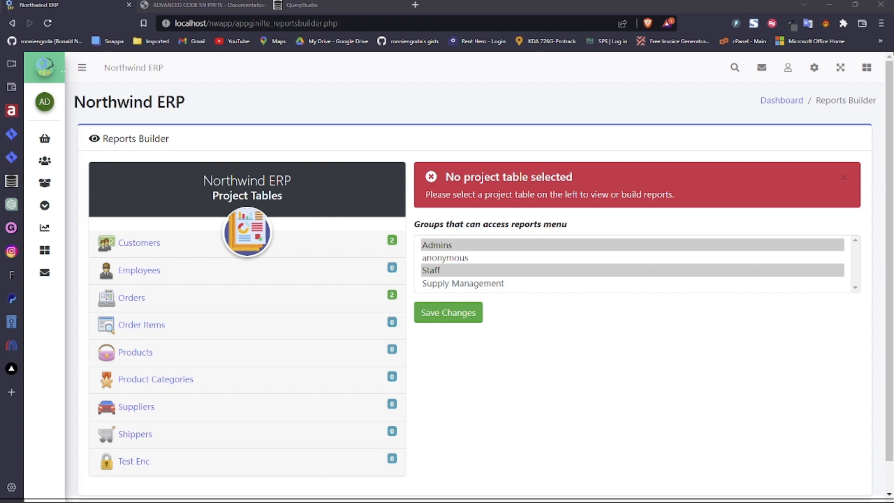
pyautogui.click(814, 67)
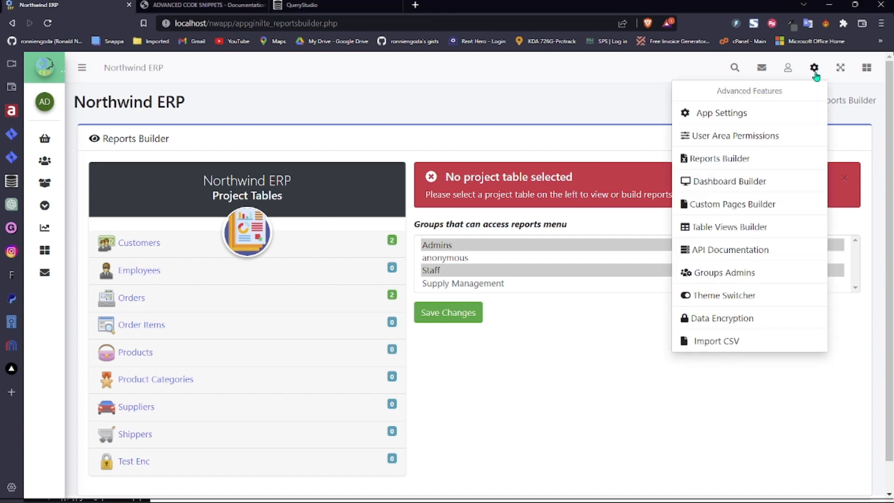
pyautogui.click(773, 115)
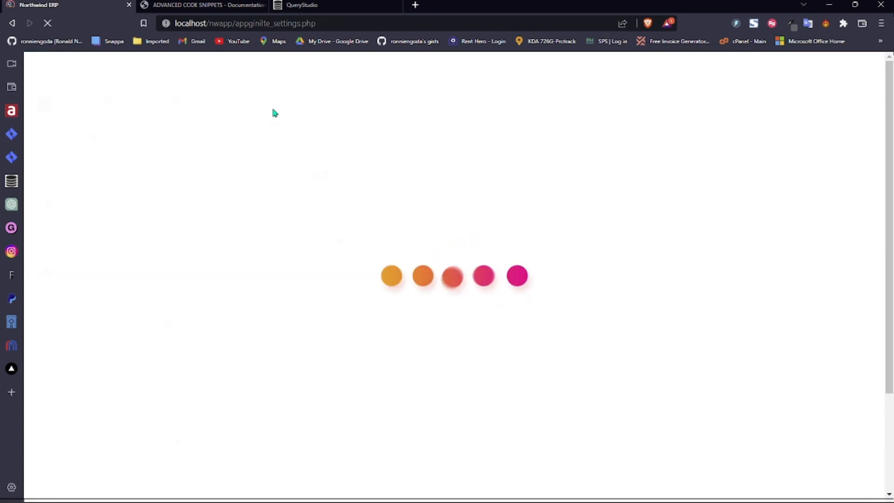
# - Install the AdminLTE 23.03.01 updates and highlight the Issues That Need Your Attention heading
pyautogui.click(807, 251)
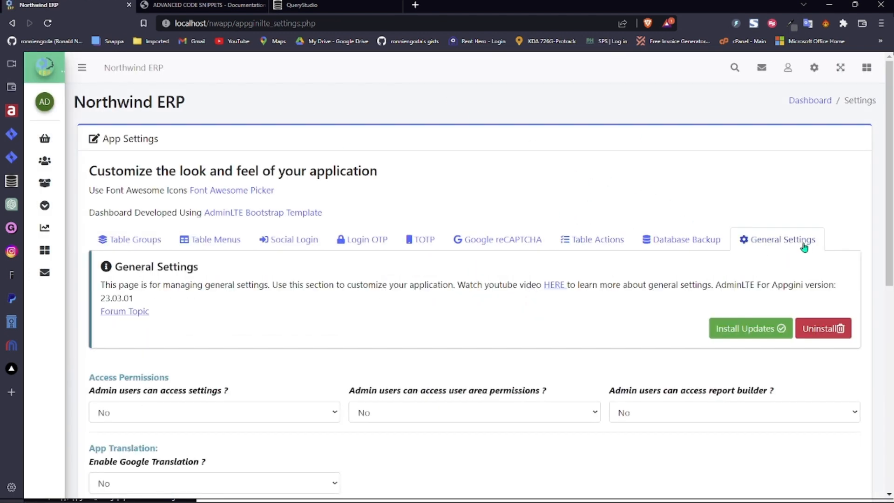
pyautogui.click(763, 333)
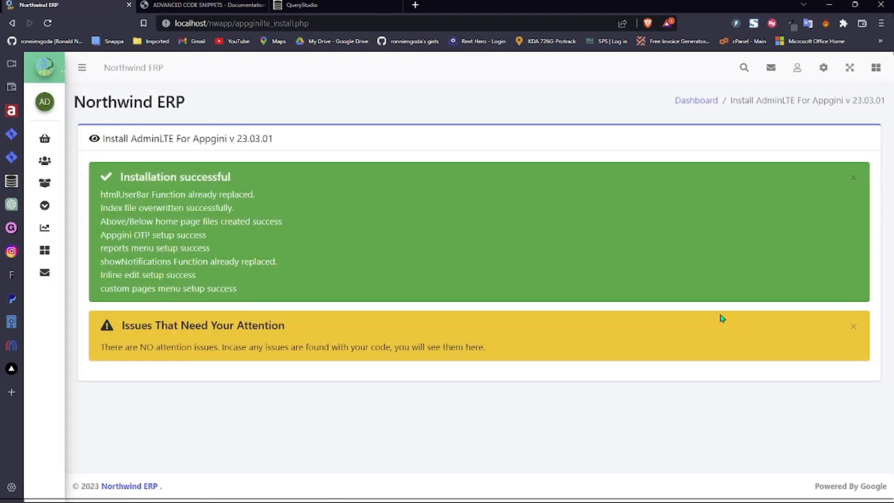
pyautogui.moveTo(124, 325); pyautogui.dragTo(288, 328)
pyautogui.click(132, 329)
pyautogui.moveTo(119, 325); pyautogui.dragTo(287, 327)
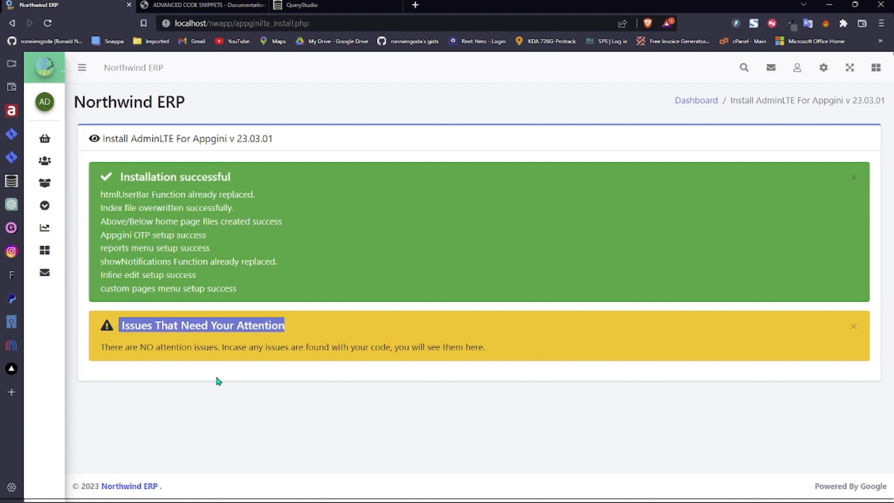
# - Highlight the attention-issues message, then switch to the Advanced Code Snippets documentation tab
pyautogui.moveTo(101, 347); pyautogui.dragTo(503, 353)
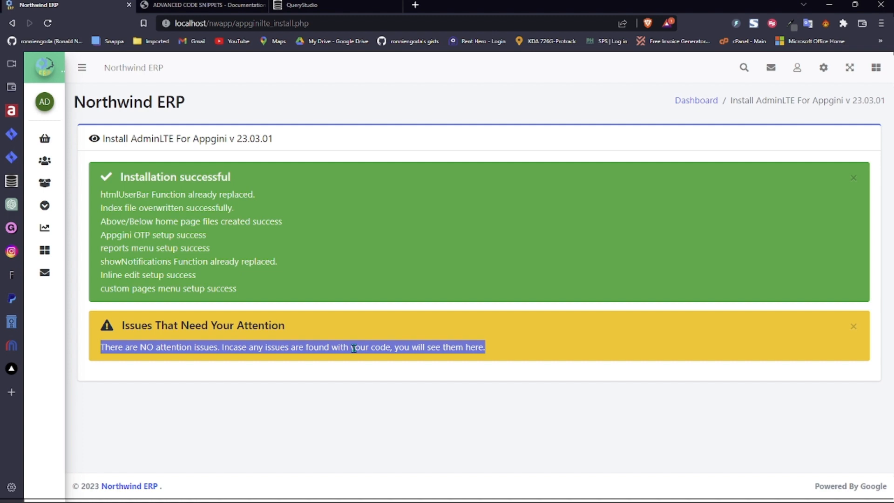
pyautogui.click(270, 326)
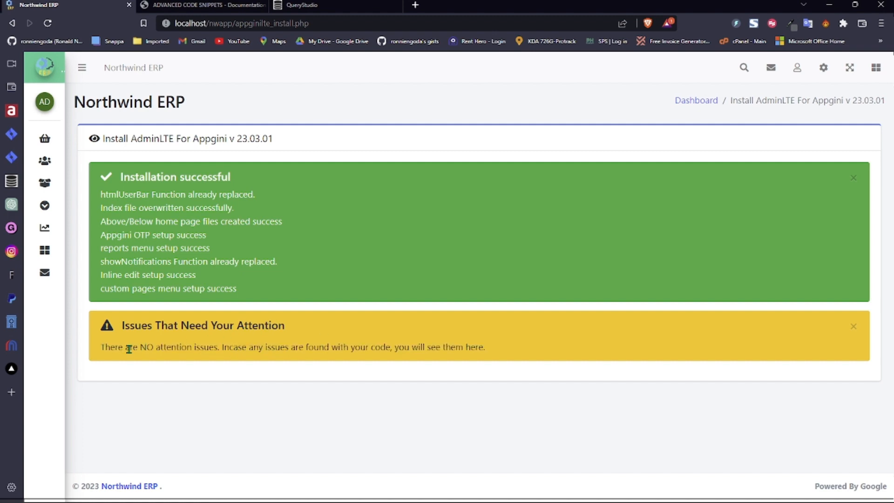
pyautogui.moveTo(100, 348); pyautogui.dragTo(493, 347)
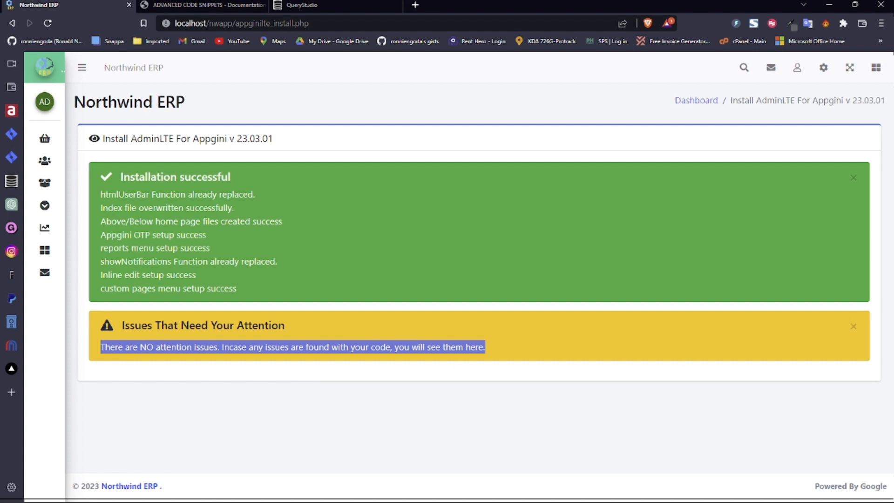
pyautogui.hotkey('alt', 'Tab')
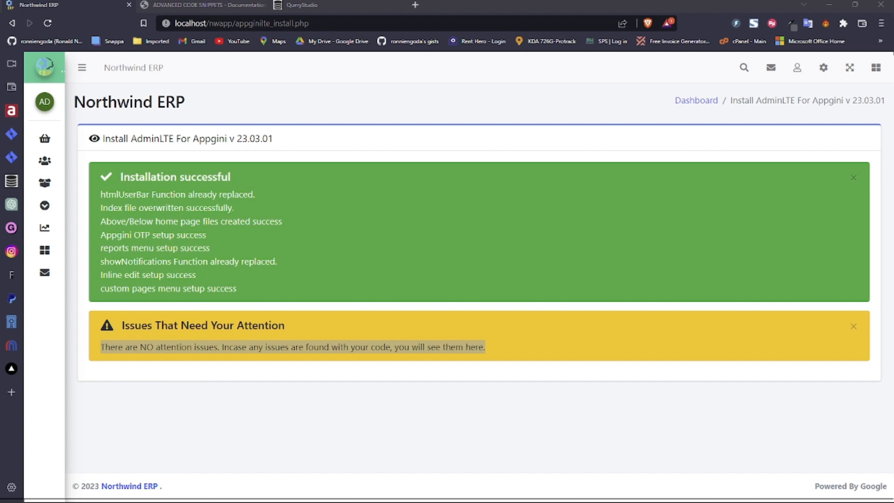
pyautogui.click(507, 355)
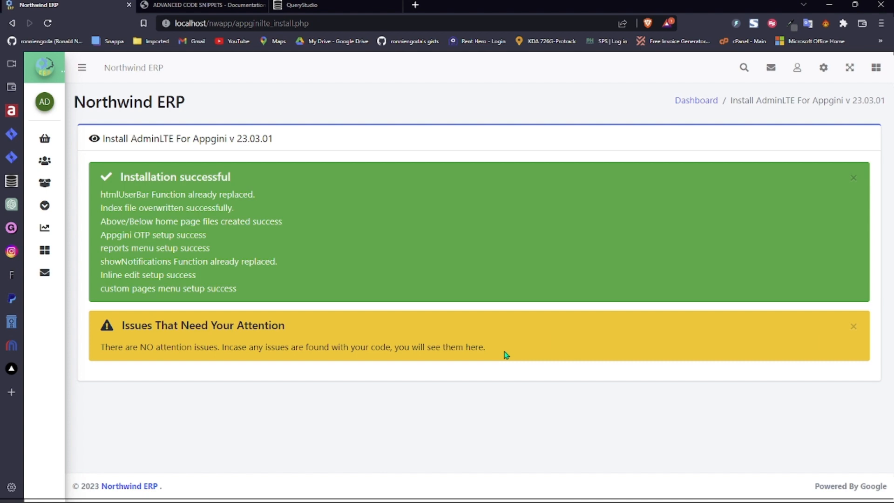
pyautogui.click(203, 6)
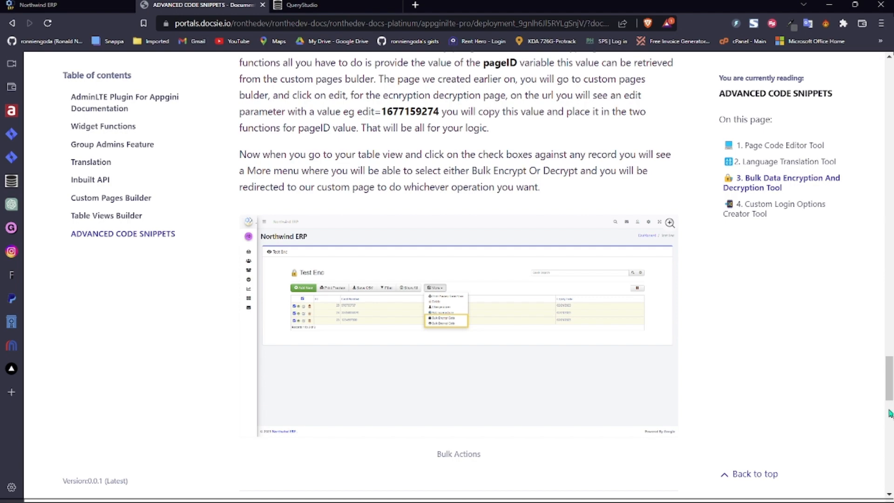
# - Scroll Docsie to the Custom Login Options Creator Tool instructions, then return to Northwind ERP
pyautogui.moveTo(890, 414); pyautogui.dragTo(890, 379)
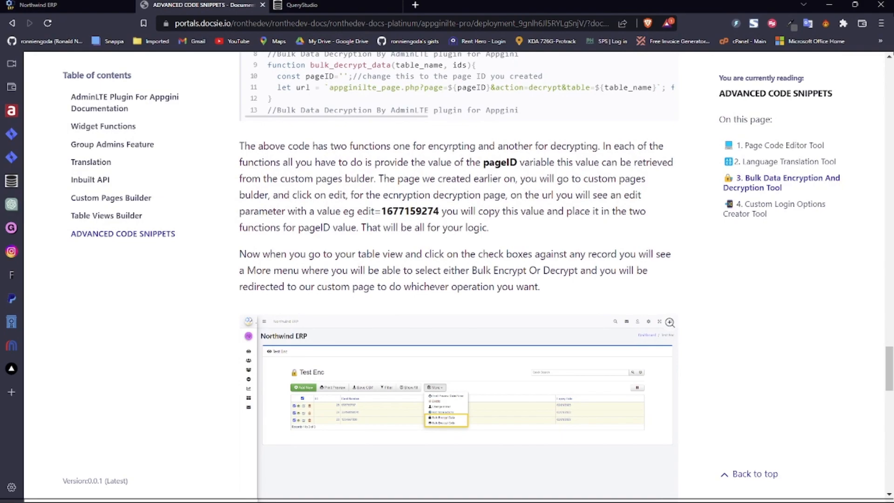
pyautogui.moveTo(891, 376); pyautogui.dragTo(889, 468)
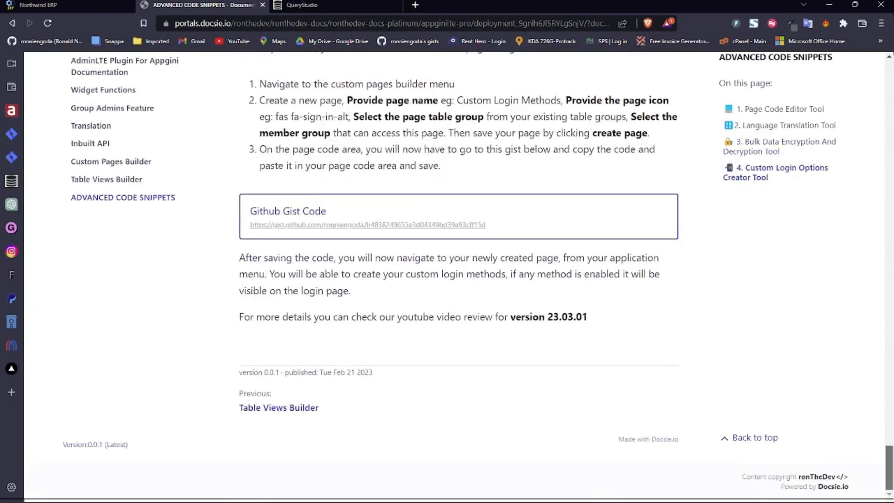
pyautogui.click(124, 5)
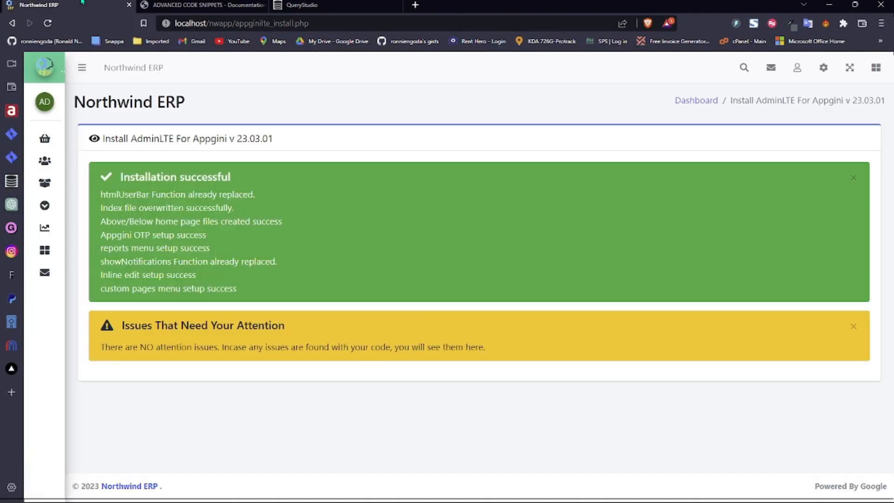
# - Go to the Northwind ERP dashboard, then open UI Translator from the Extras menu
pyautogui.click(705, 101)
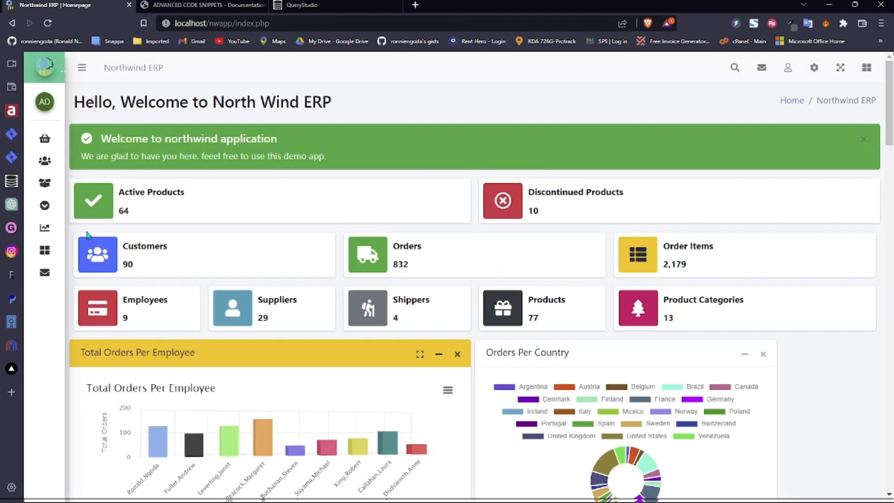
pyautogui.moveTo(52, 206)
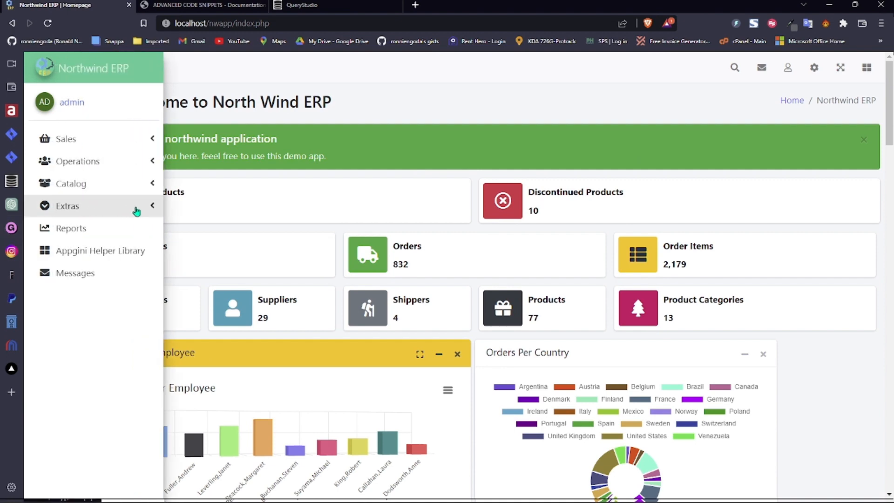
pyautogui.click(133, 209)
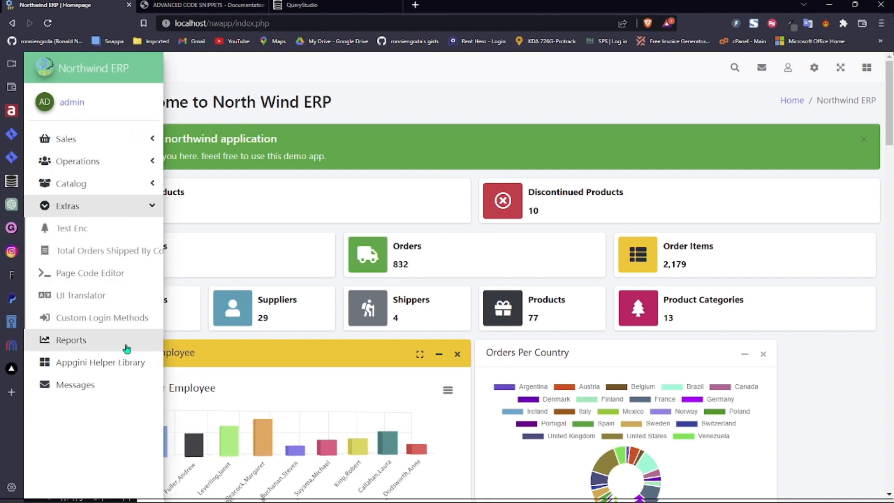
pyautogui.click(125, 302)
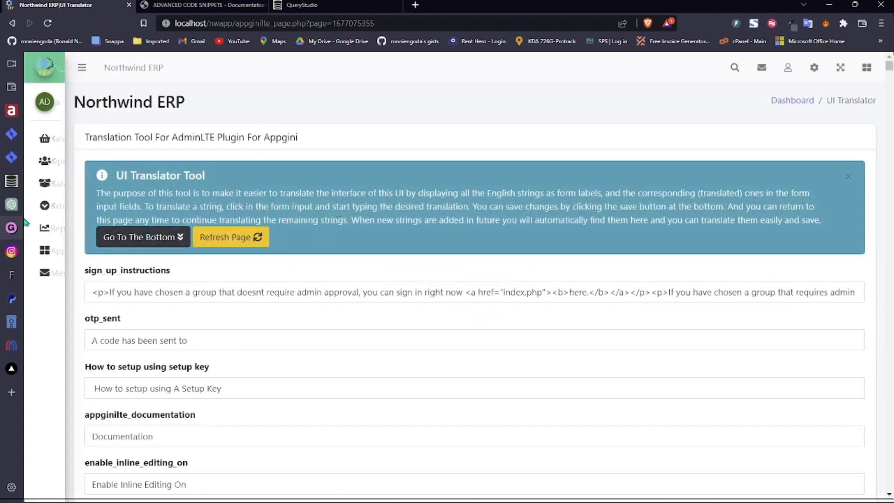
# - Open the Page Code Editor and drop 'custompages' from the path to browse the appginilte folder
pyautogui.click(90, 207)
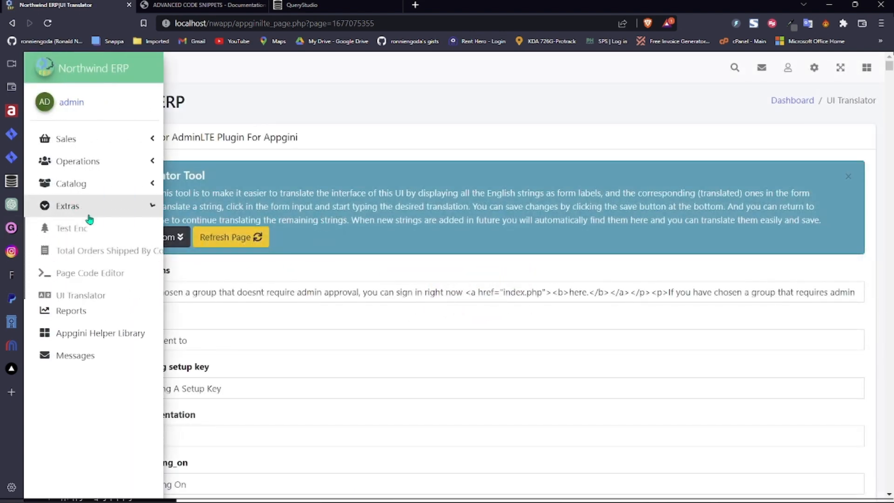
pyautogui.click(87, 273)
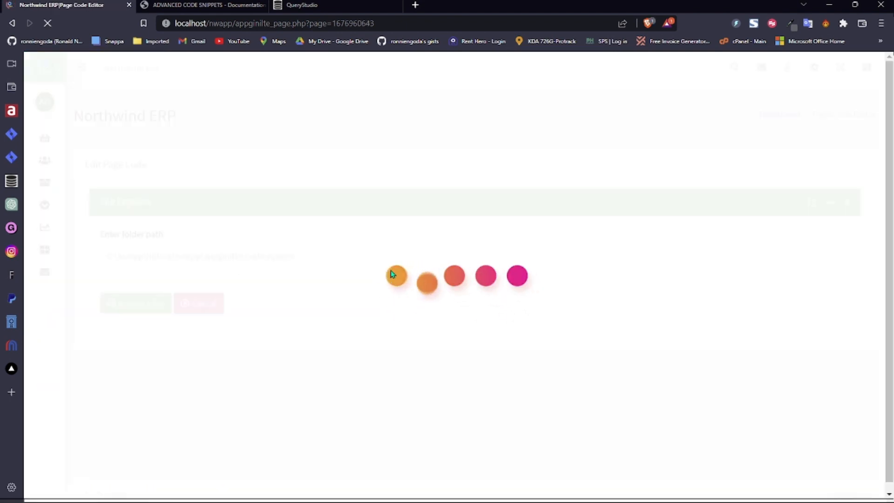
pyautogui.doubleClick(288, 257)
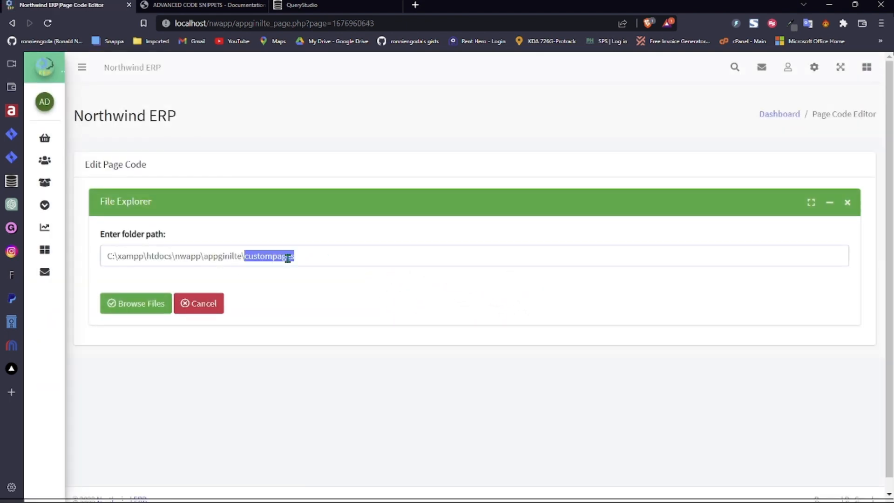
pyautogui.press('BackSpace')
pyautogui.click(134, 306)
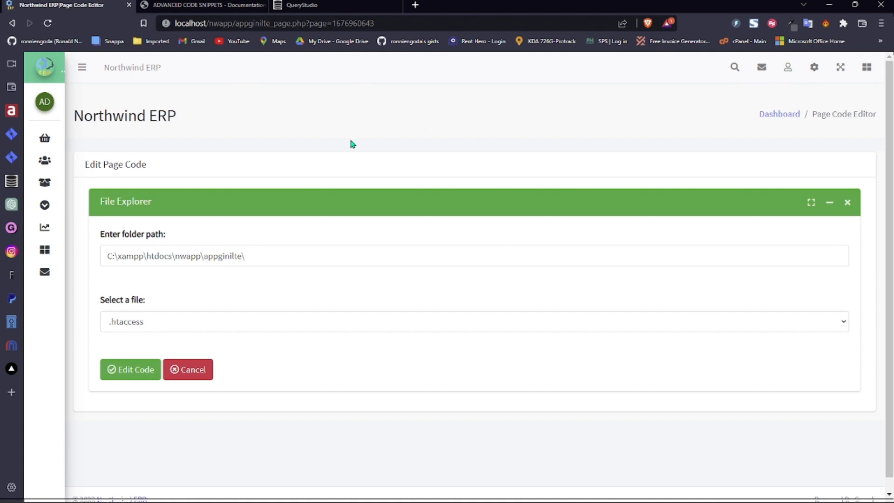
# - Return to the Northwind ERP tab and open Custom Login Methods from Extras
pyautogui.click(325, 6)
pyautogui.click(232, 9)
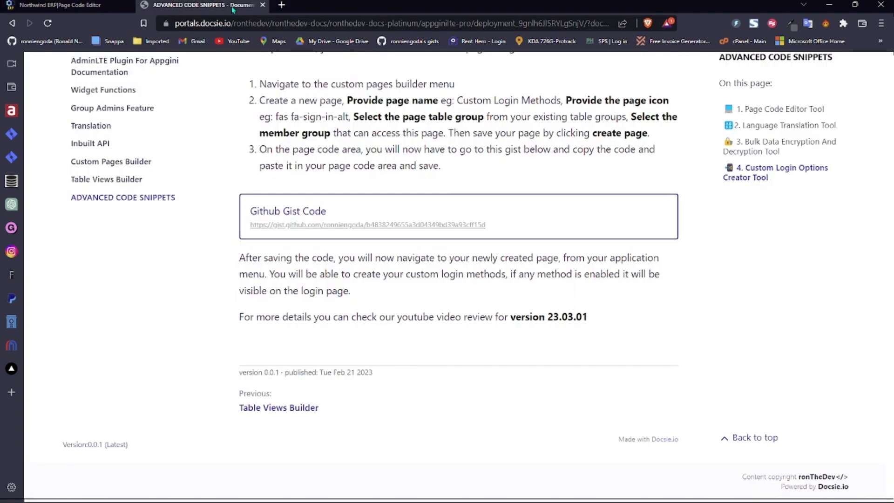
pyautogui.click(65, 5)
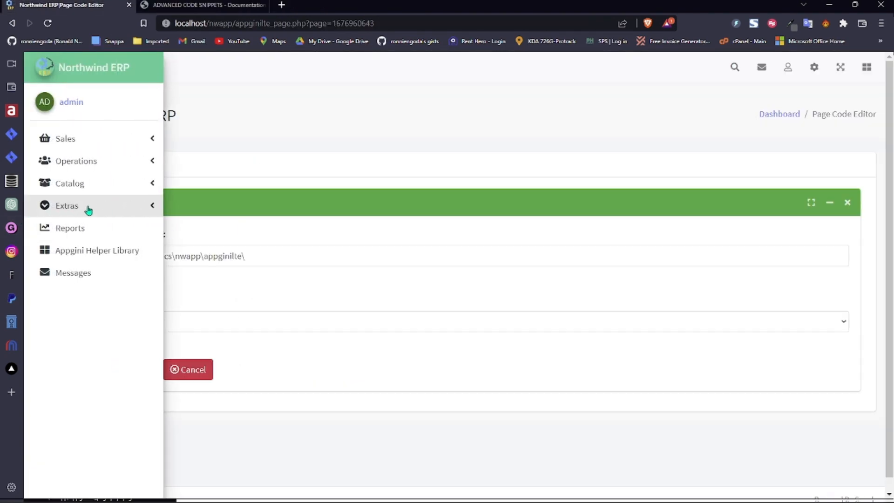
pyautogui.click(110, 208)
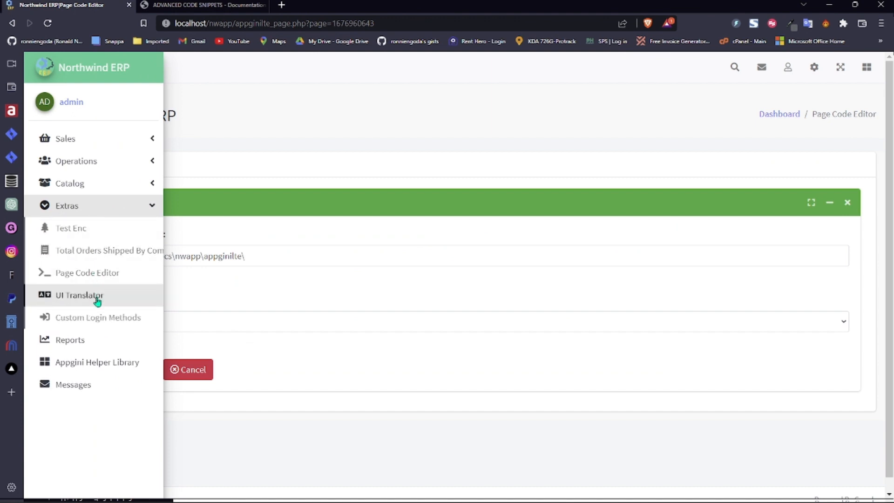
pyautogui.click(96, 318)
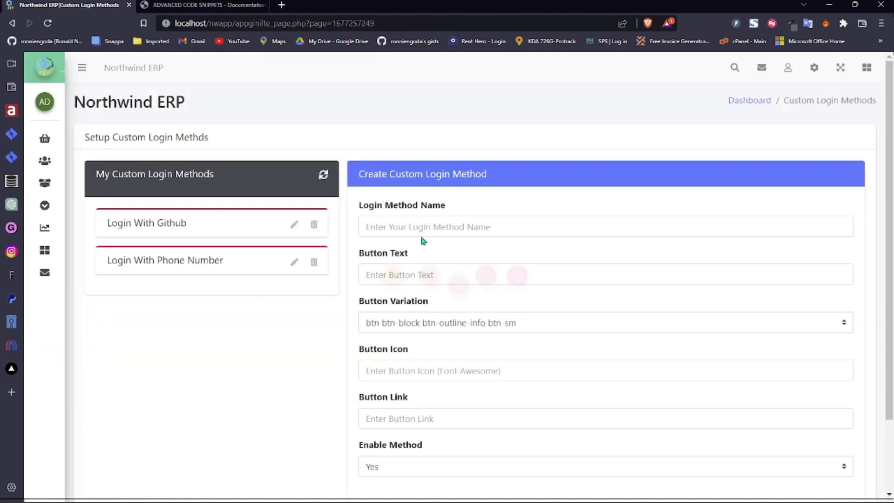
# - Edit Login With Phone Number, select its loginphone.php Button Link, and start a blank tab
pyautogui.click(296, 263)
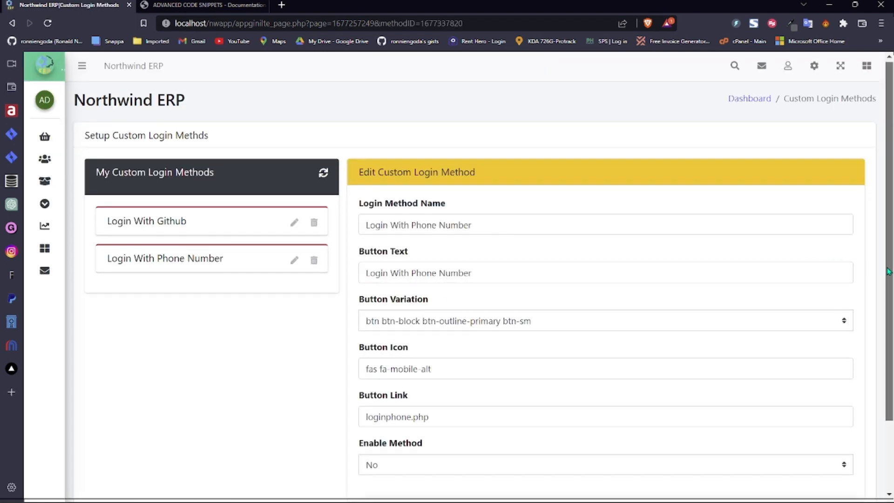
pyautogui.scroll(-2, 888, 271)
pyautogui.click(456, 332)
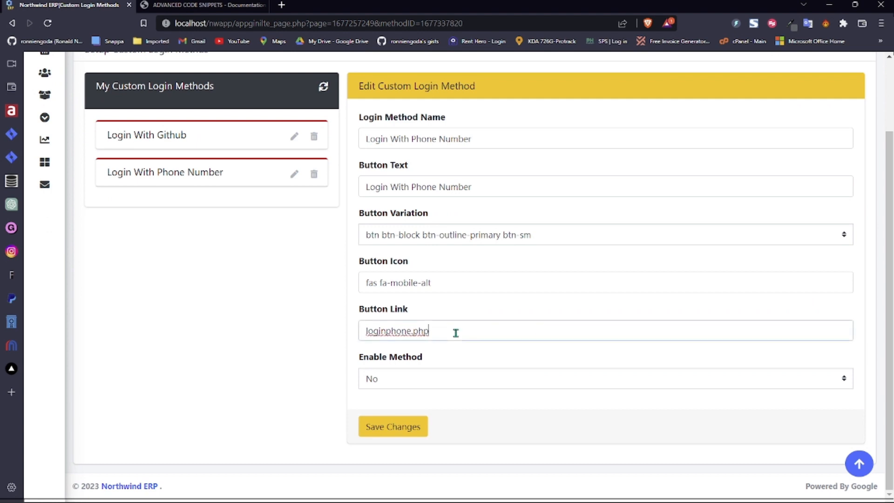
pyautogui.moveTo(365, 333); pyautogui.dragTo(459, 334)
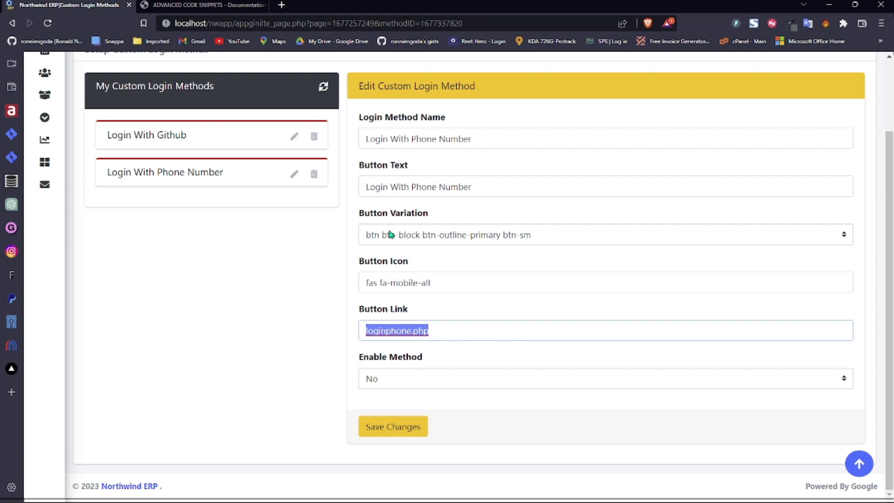
pyautogui.click(281, 5)
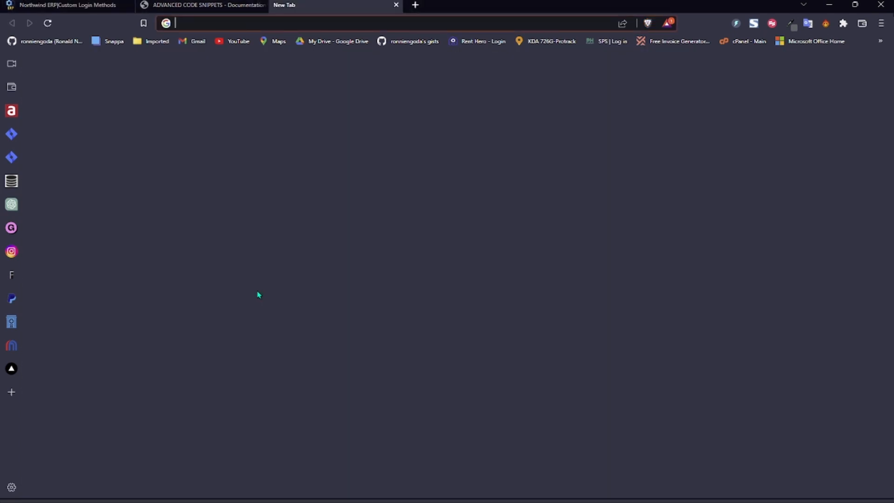
# - Load the Apollo Tours ERP site at localhost and check the phone login settings in Northwind ERP
pyautogui.write('localhost/apolloerp')
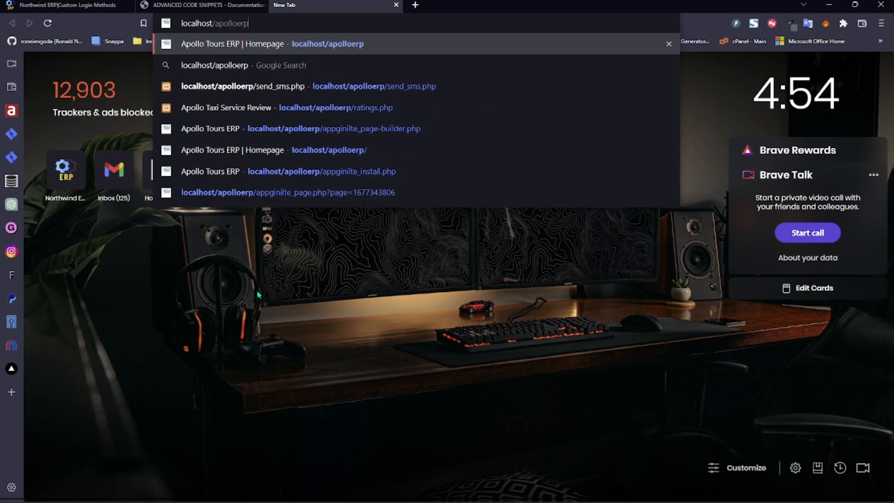
pyautogui.press('Return')
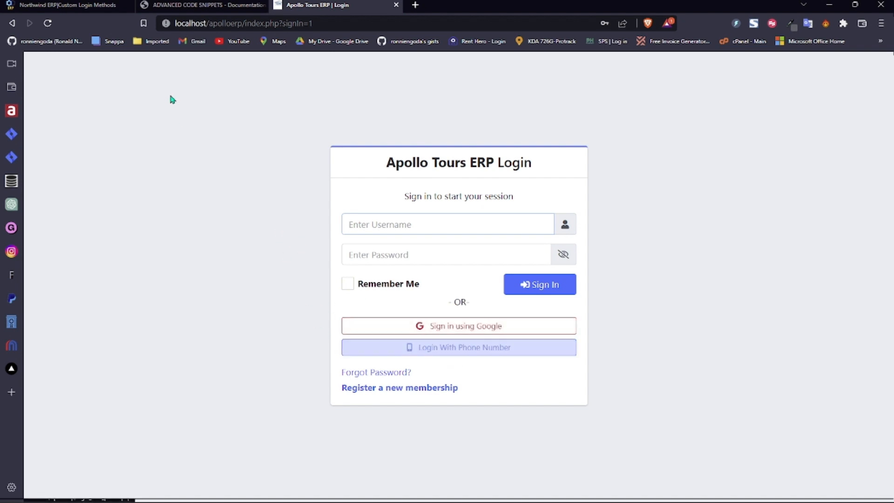
pyautogui.click(67, 5)
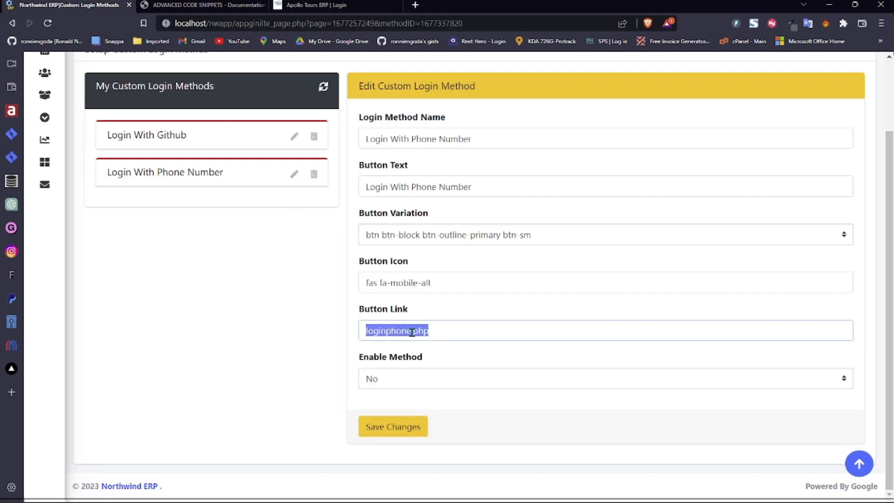
pyautogui.click(317, 4)
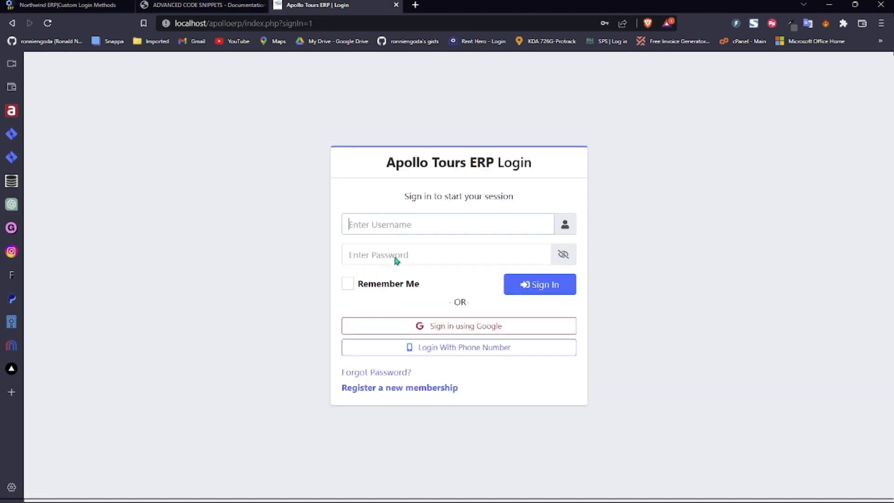
# - Log in with a phone number, entering the user's number and the one-time code received
pyautogui.click(427, 352)
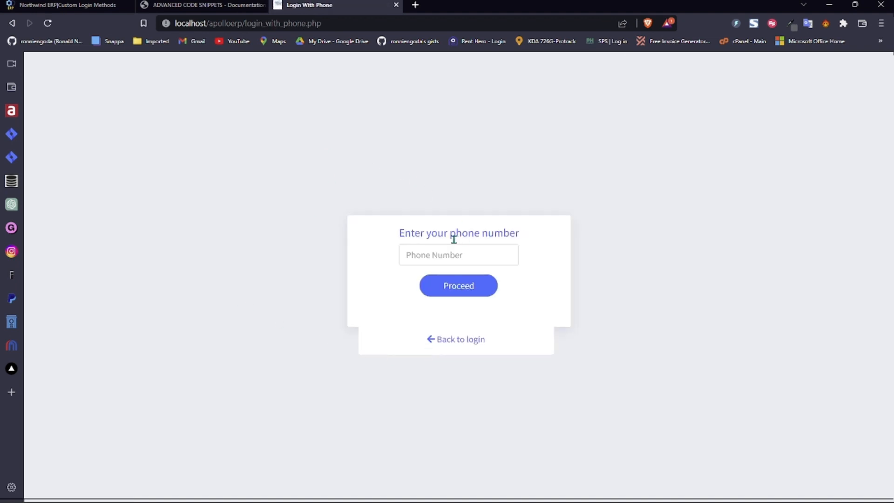
pyautogui.click(443, 252)
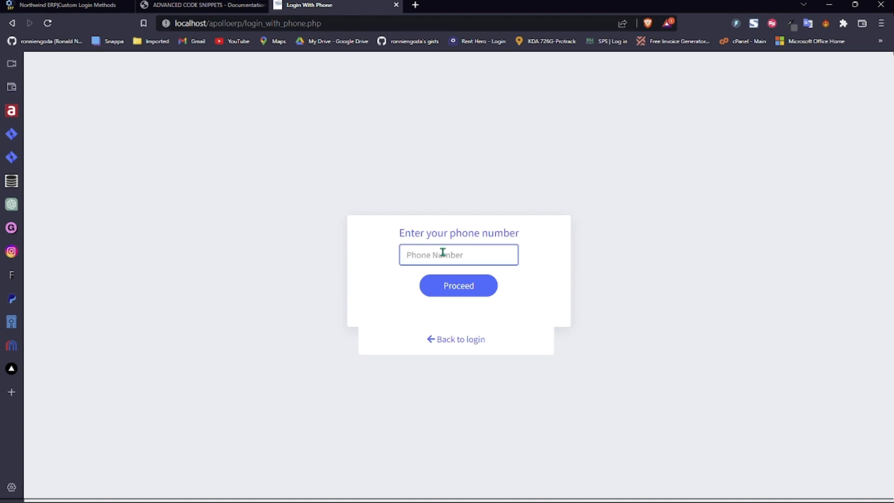
pyautogui.click(459, 287)
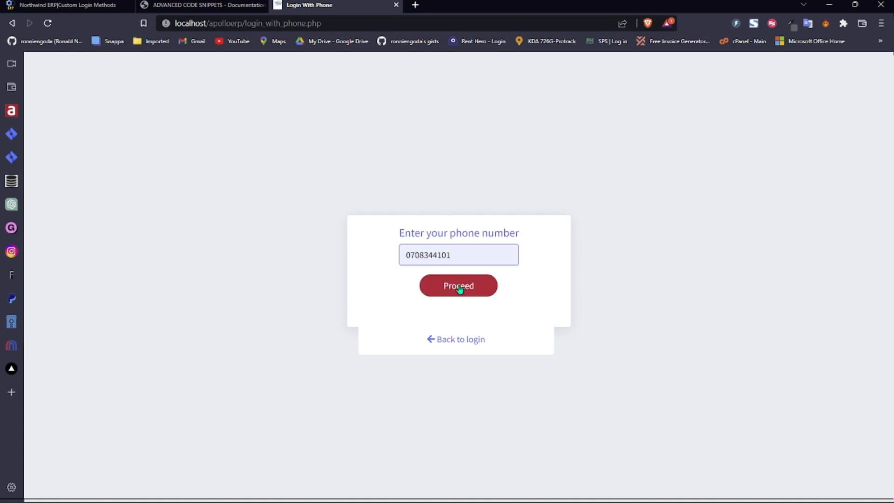
pyautogui.click(459, 288)
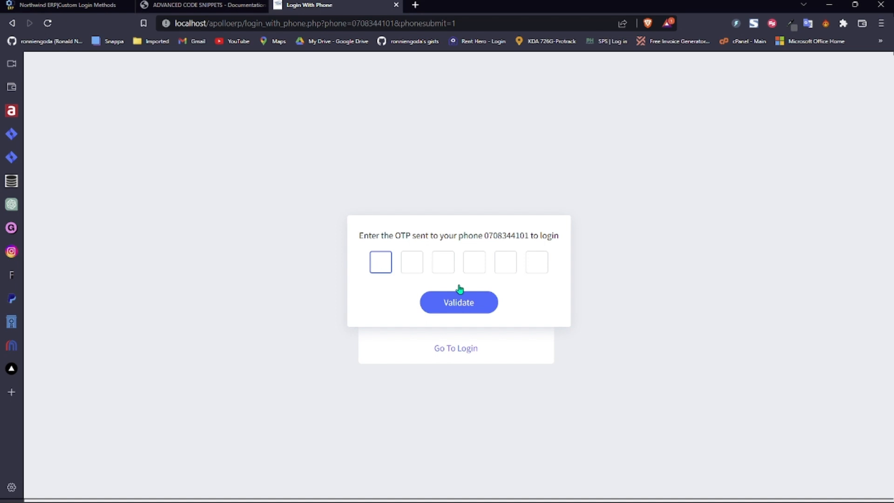
pyautogui.write('9')
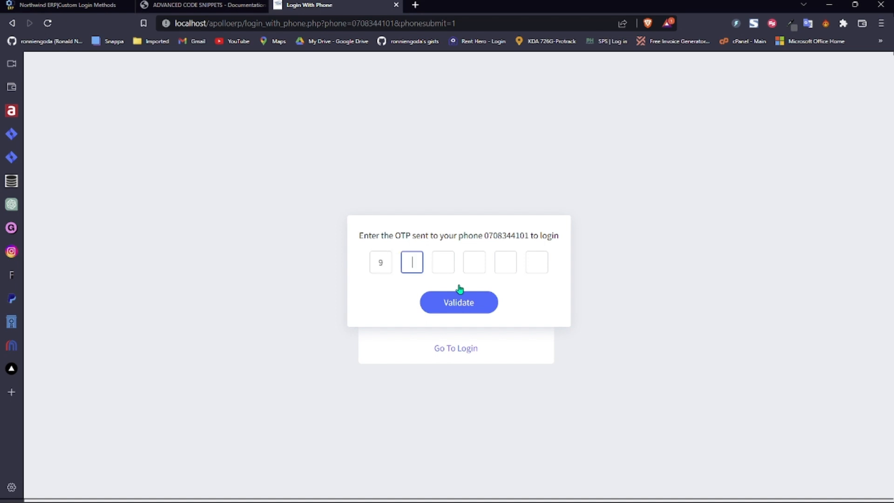
pyautogui.write('82')
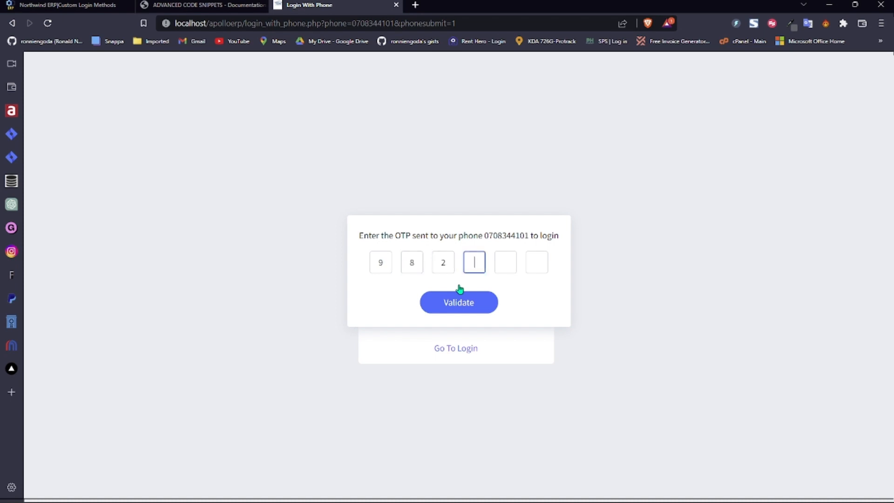
pyautogui.write('845')
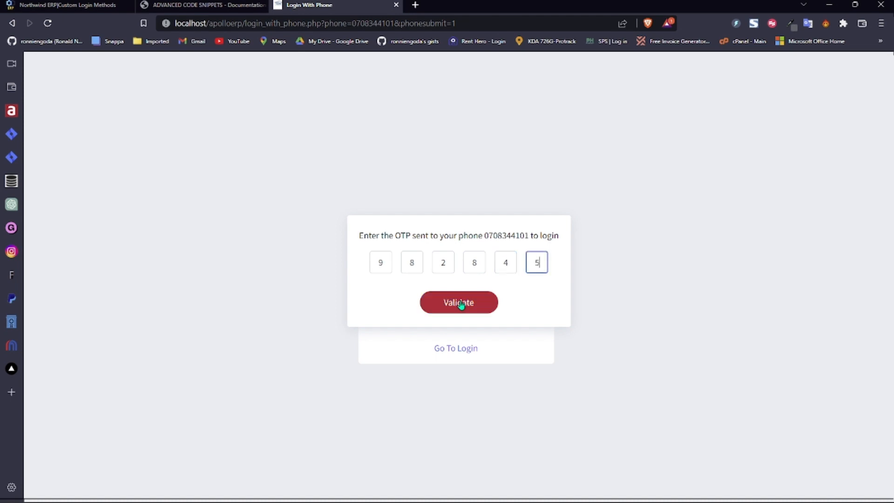
pyautogui.click(461, 303)
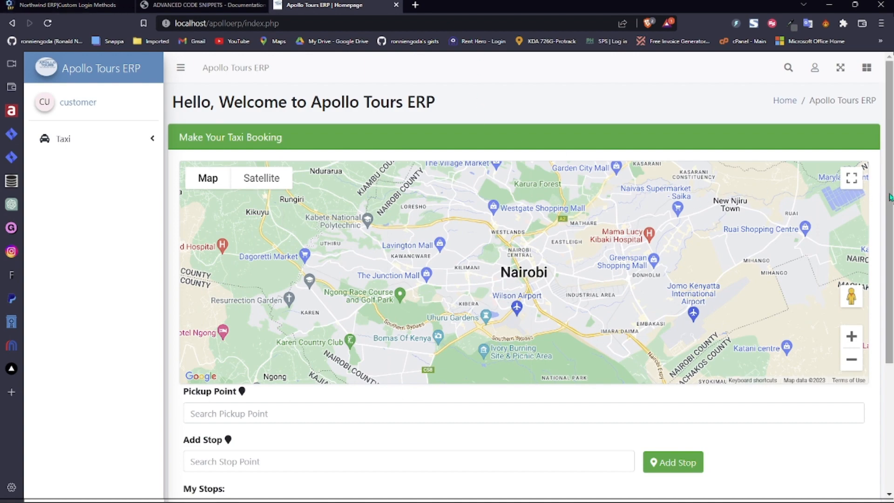
# - Look over the customer homepage, then log out of the account
pyautogui.scroll(-4, 873, 359)
pyautogui.scroll(4, 871, 353)
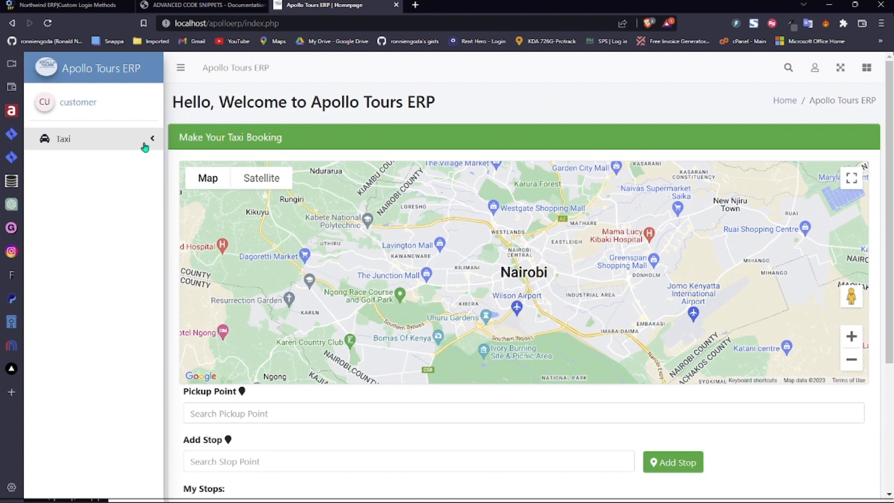
pyautogui.scroll(-3, 882, 149)
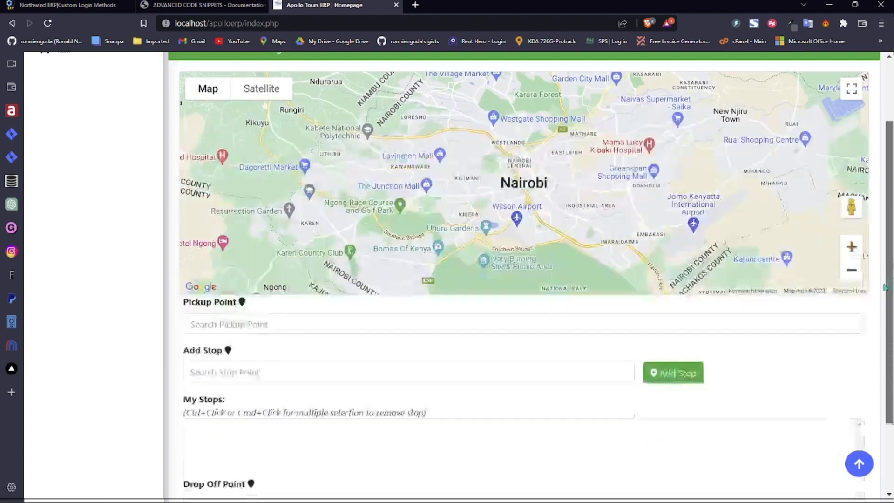
pyautogui.scroll(3, 882, 140)
pyautogui.click(815, 67)
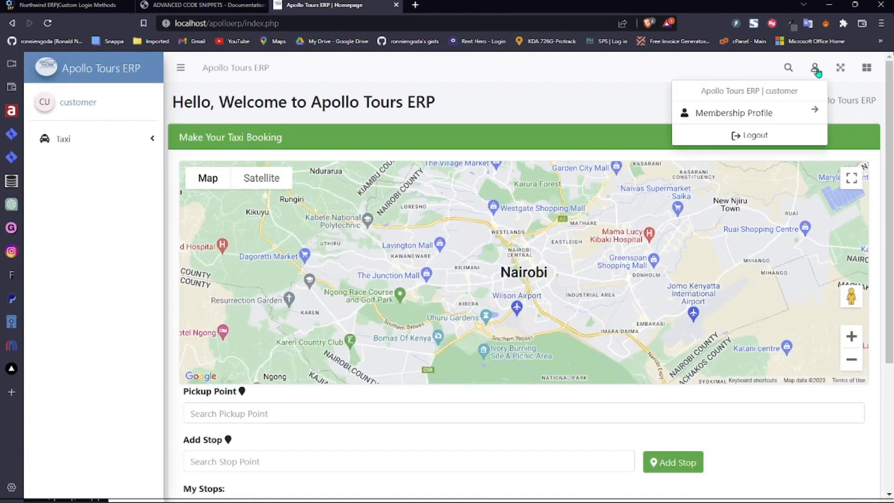
pyautogui.click(772, 132)
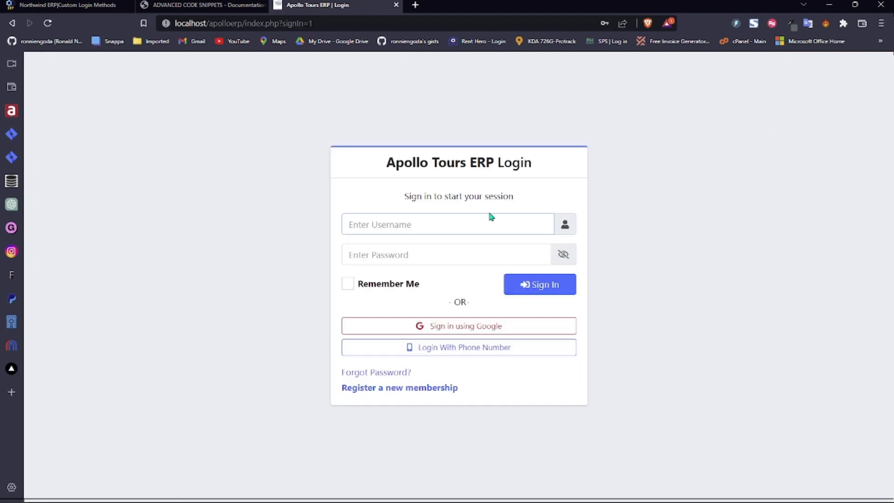
# - Sign in as admin and go to Extras > Custom Login Methods
pyautogui.click(539, 288)
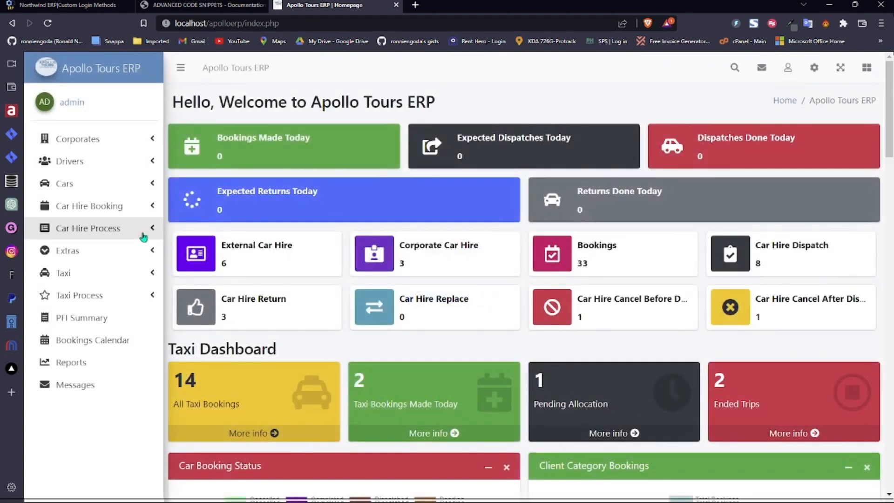
pyautogui.click(137, 260)
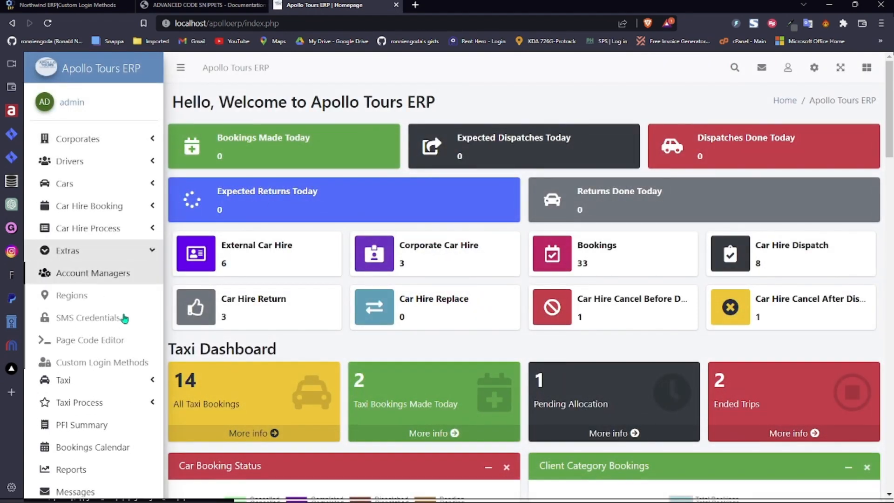
pyautogui.click(119, 361)
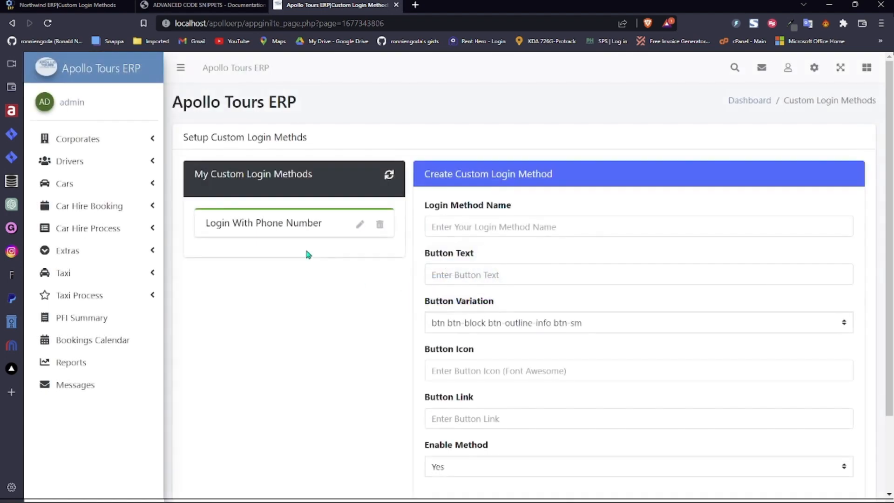
# - Set Login With Phone Number's Enable Method to No and save the change
pyautogui.click(360, 227)
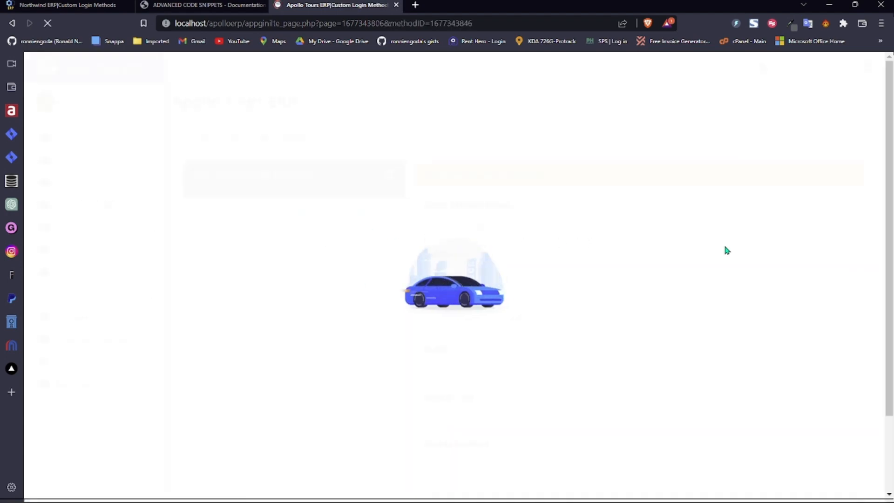
pyautogui.scroll(-3, 887, 245)
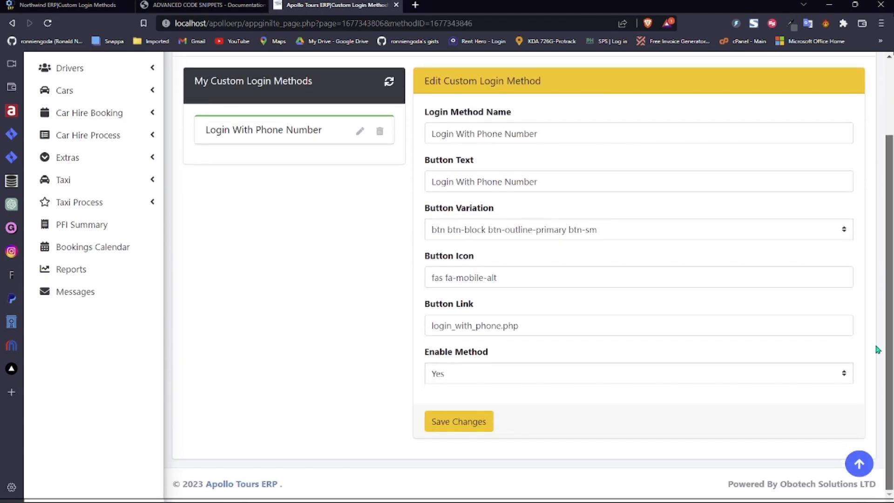
pyautogui.click(520, 396)
pyautogui.click(474, 421)
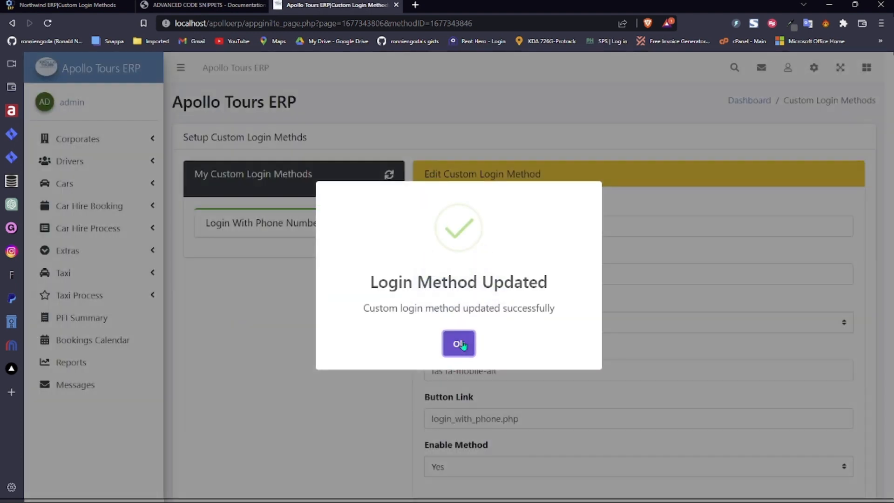
pyautogui.click(459, 342)
# - Log out to confirm the login page now offers only Google sign-in
pyautogui.click(788, 67)
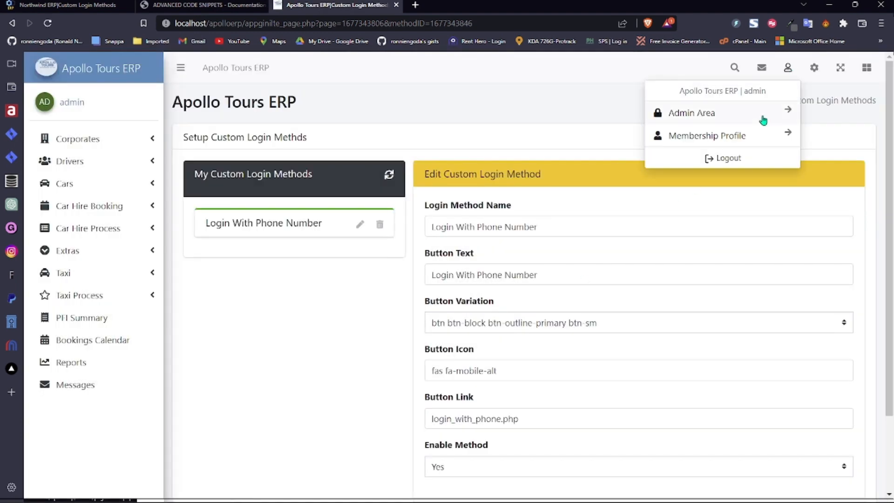
pyautogui.click(730, 159)
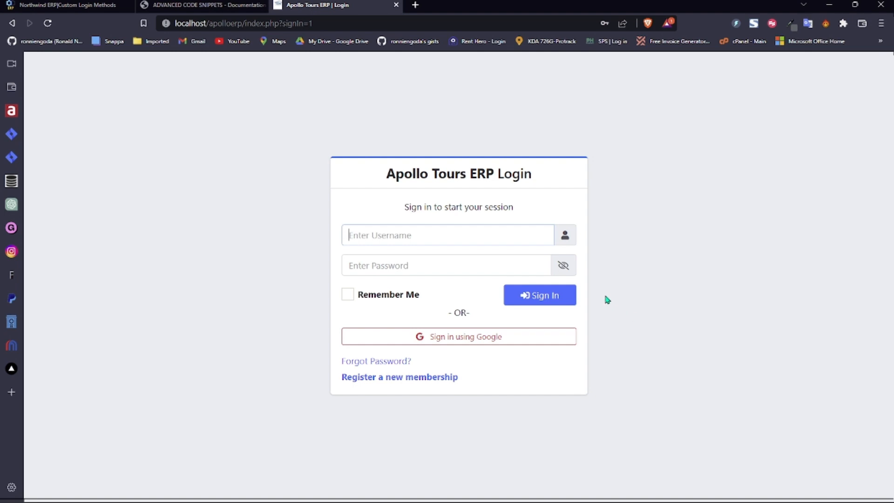
pyautogui.moveTo(399, 502)
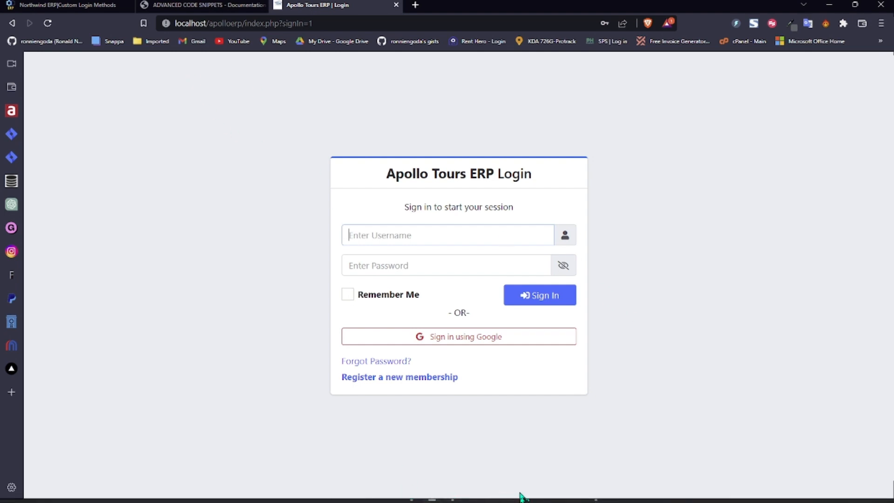
pyautogui.click(593, 487)
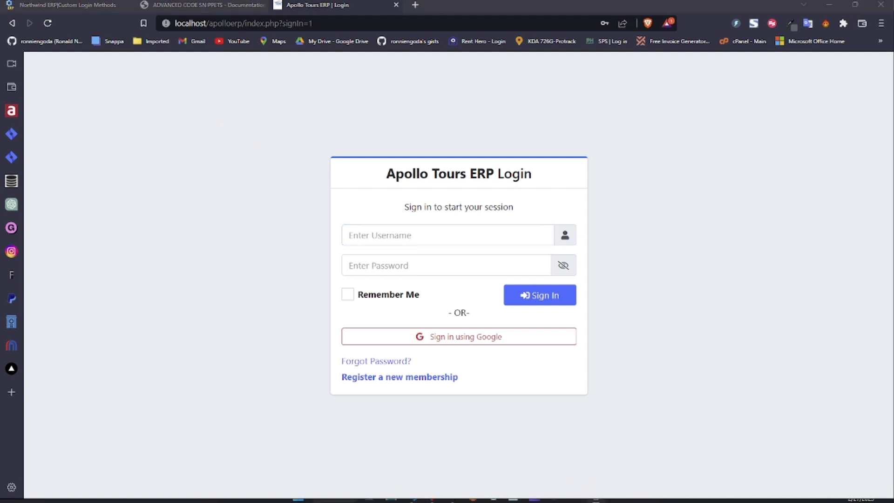